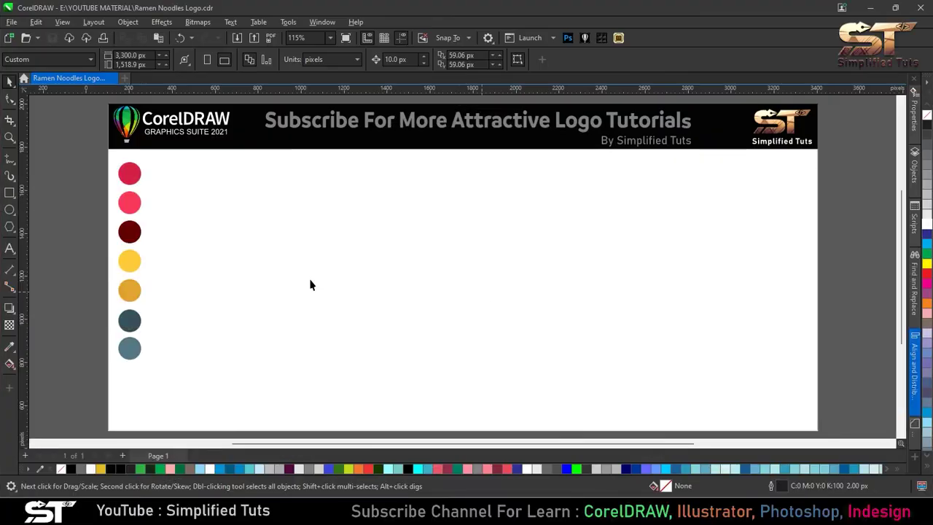
- Draw a circle near the page centre, enlarge it slightly, and give it an 18 px outline
left_click(10, 209)
left_click_drag(366, 242, 551, 355)
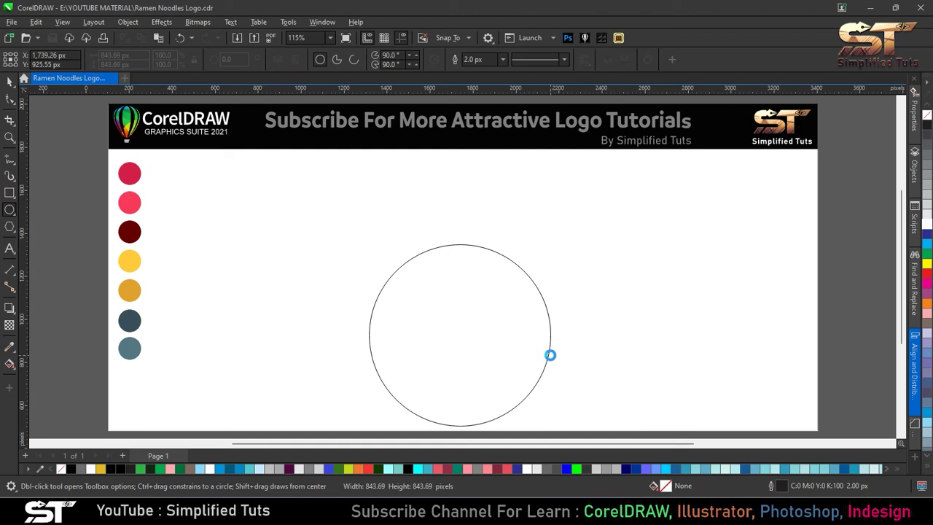
left_click(9, 81)
left_click_drag(421, 383, 419, 366)
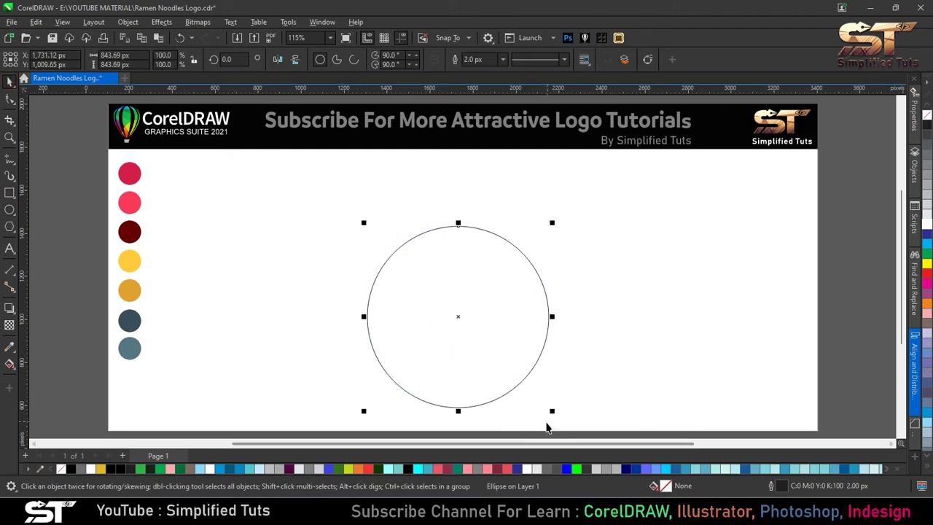
left_click_drag(552, 411, 574, 426)
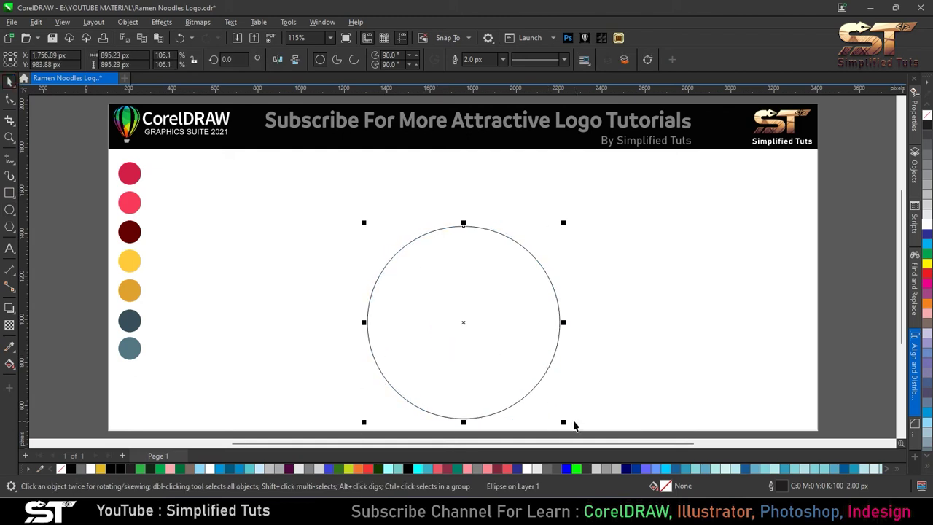
left_click(503, 60)
left_click(474, 141)
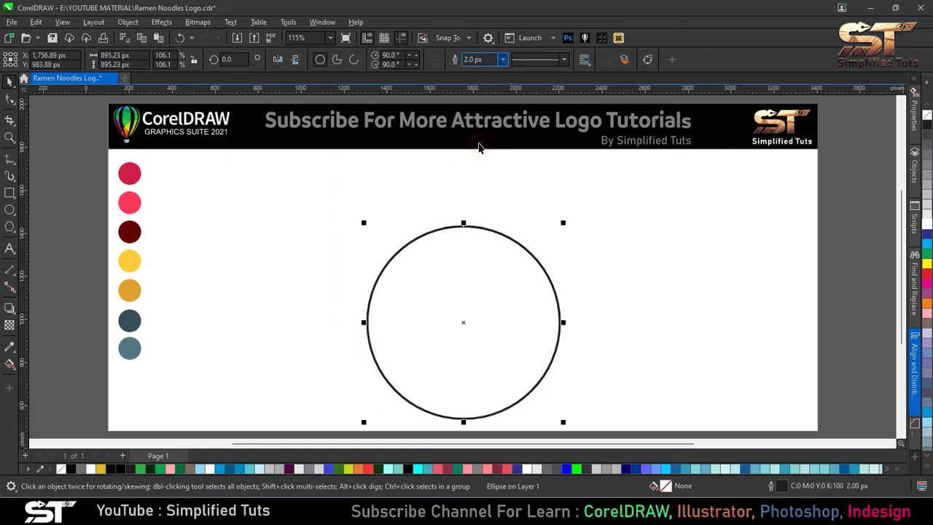
left_click(503, 60)
left_click(475, 159)
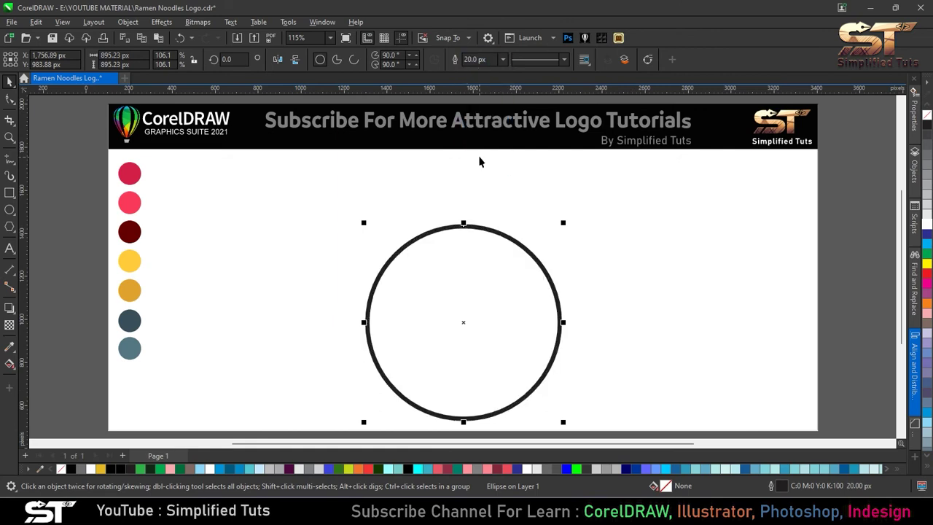
double_click(474, 59)
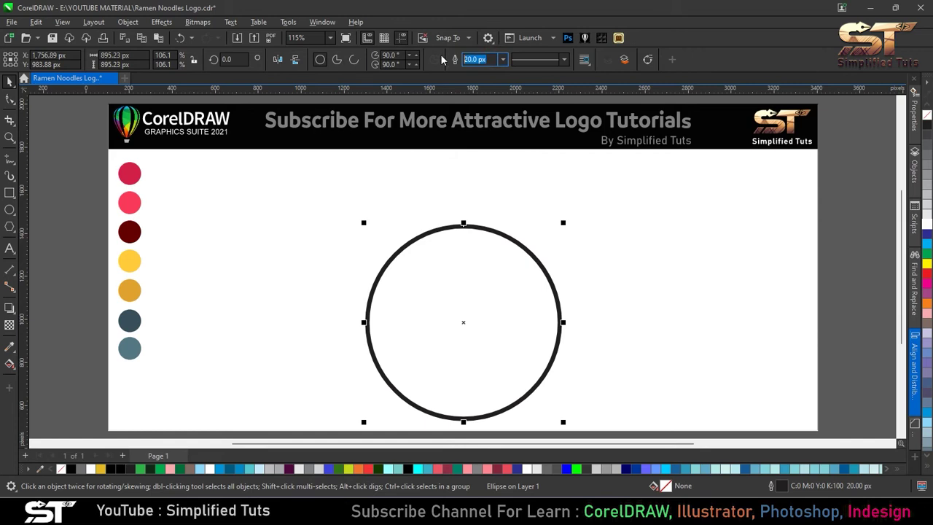
type("18")
key("Return")
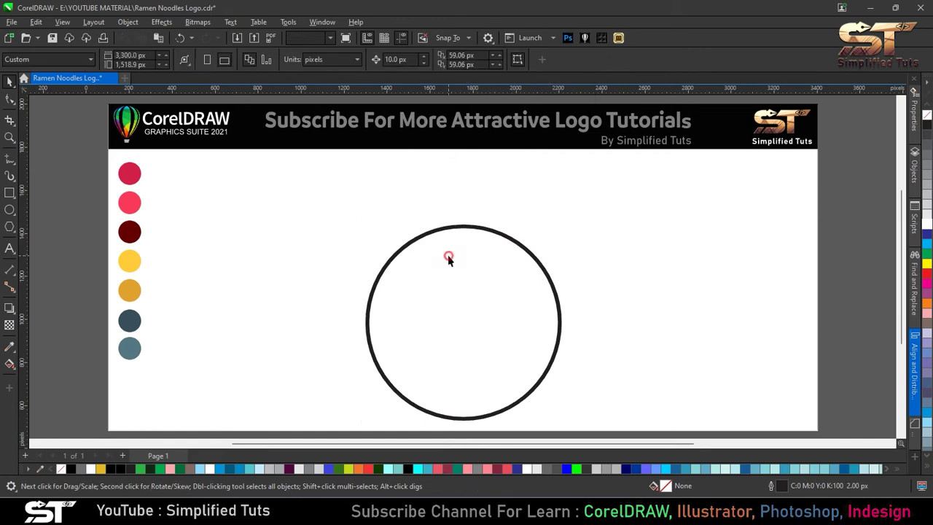
- Convert the circle to a pie and reshape it into a closed 180° half-circle bowl
left_click(337, 60)
left_click(10, 100)
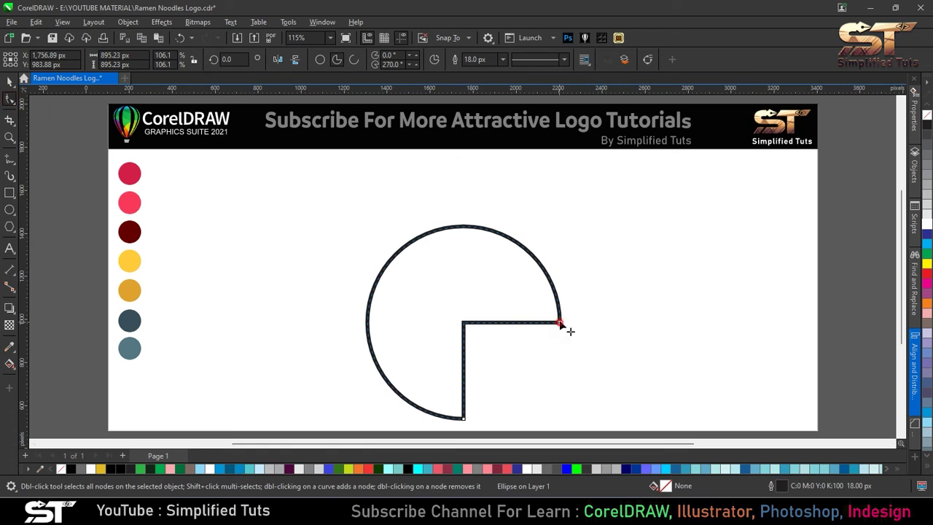
left_click_drag(562, 325, 352, 324)
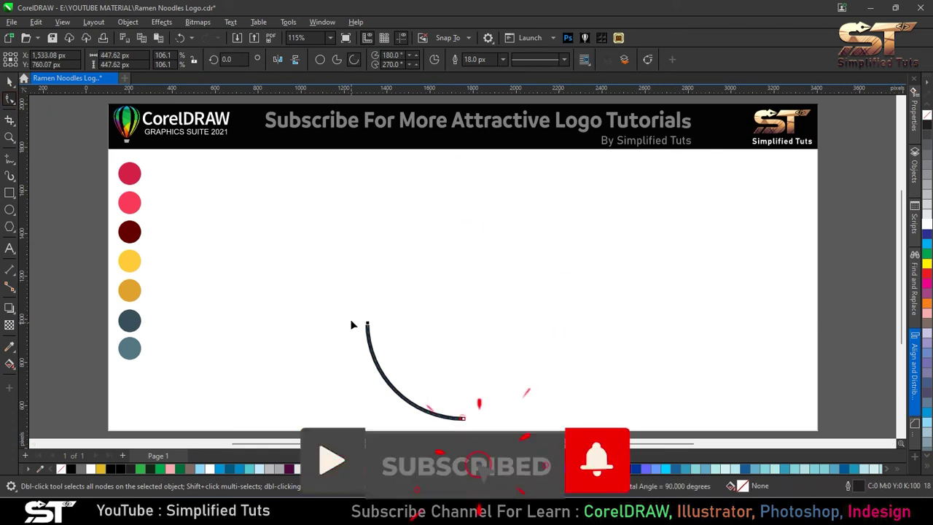
left_click_drag(463, 418, 557, 328)
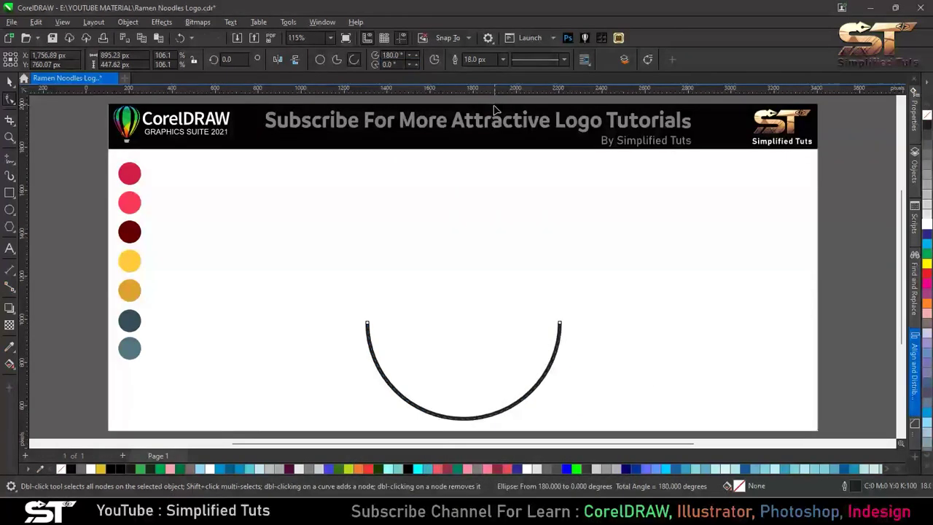
left_click(338, 62)
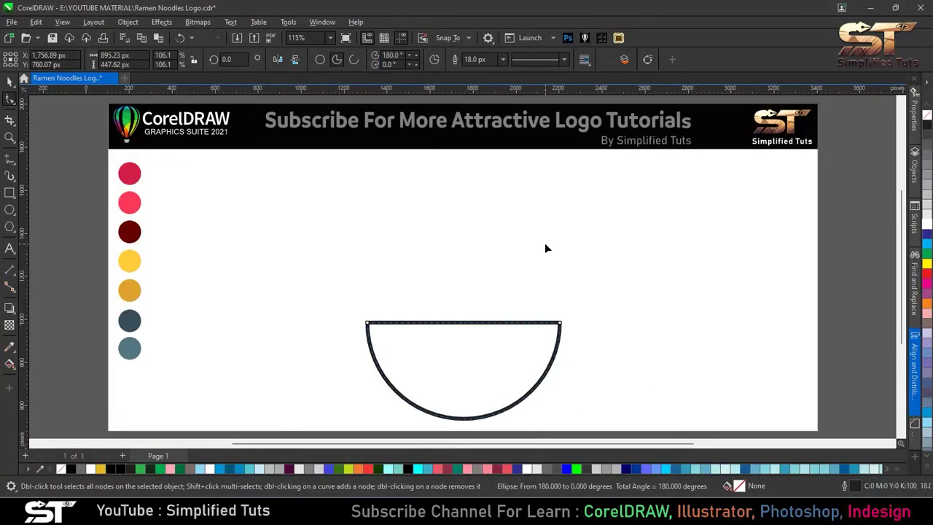
left_click(9, 82)
left_click(453, 353)
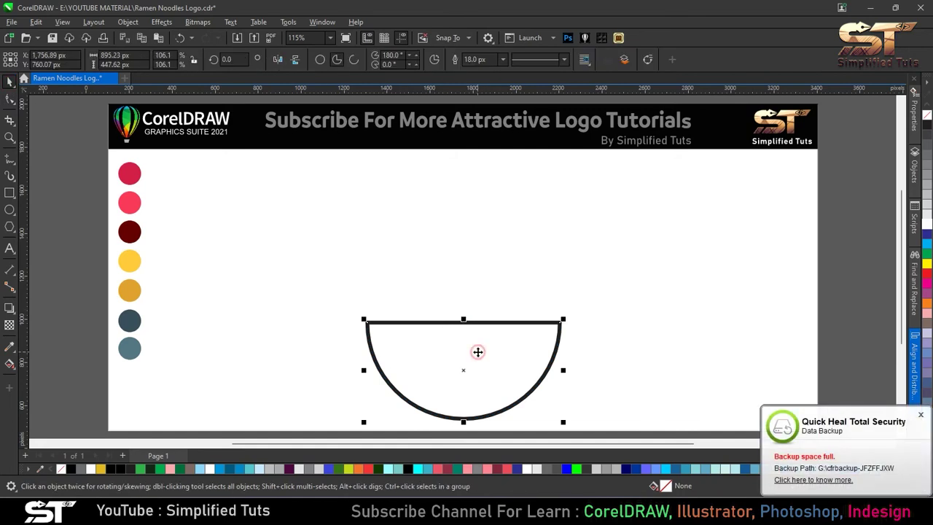
left_click(921, 414)
left_click(500, 370)
left_click(477, 343)
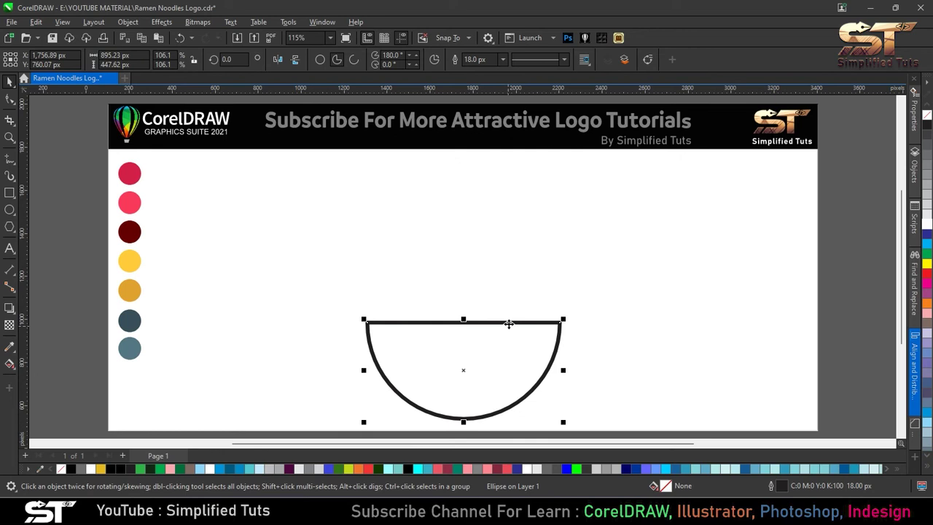
- Draw a thin bar across the top of the bowl with an 18 px outline
key("F6")
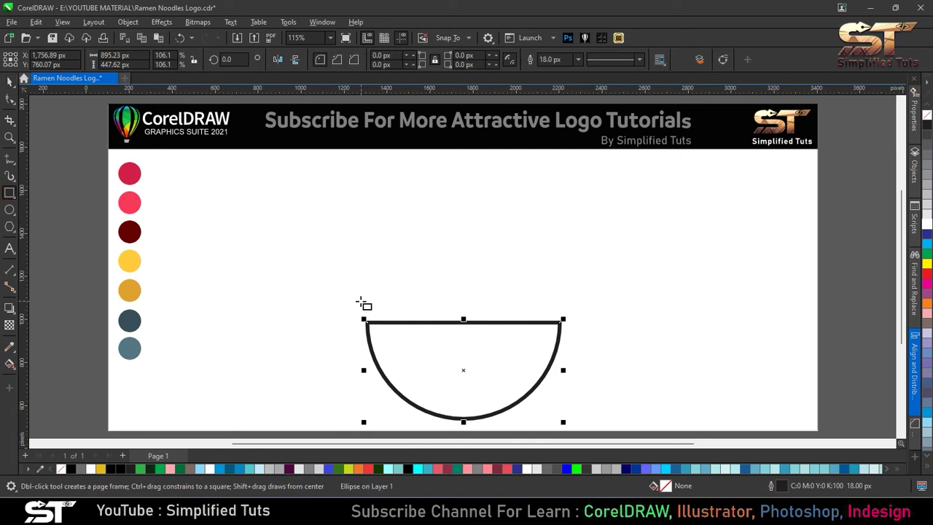
left_click_drag(355, 311, 584, 325)
left_click(6, 82)
type("18")
key("Return")
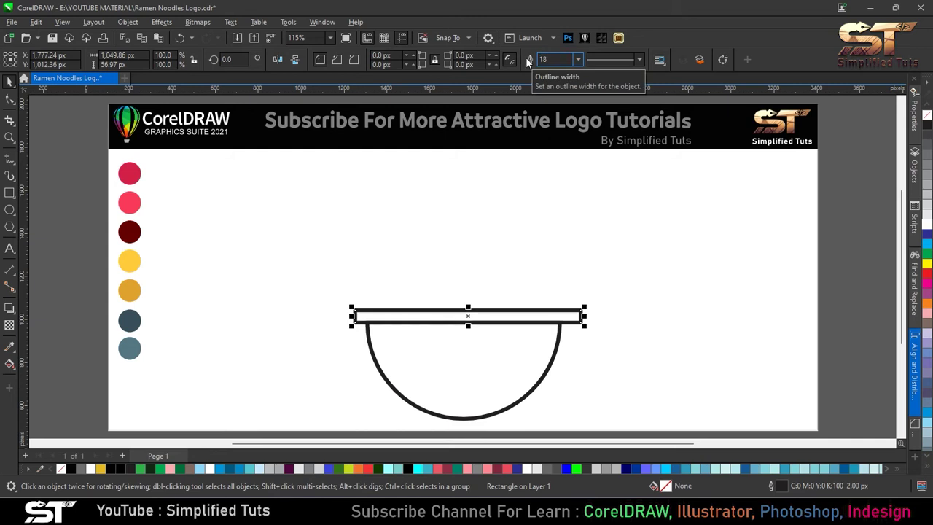
left_click(474, 365)
left_click(470, 313)
- Round off the rim bar's corners with the Shape tool
key("F10")
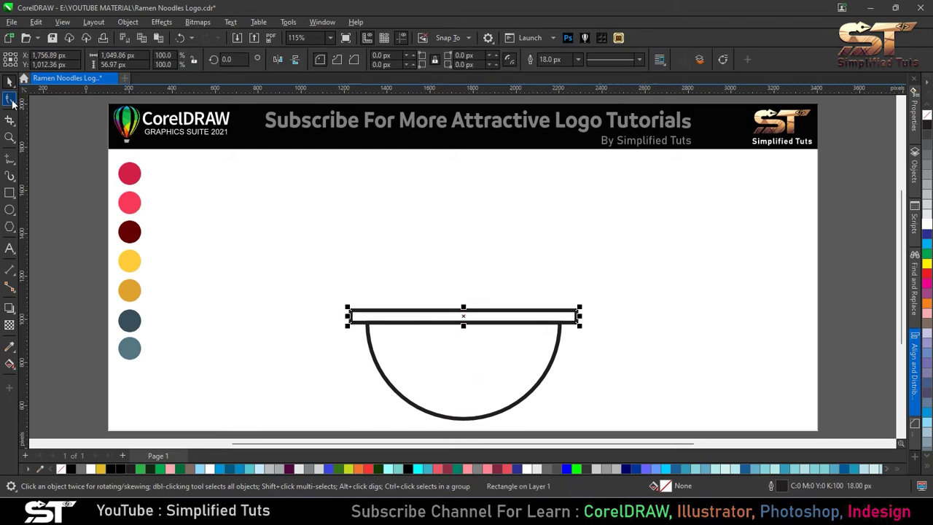
left_click_drag(352, 314, 394, 326)
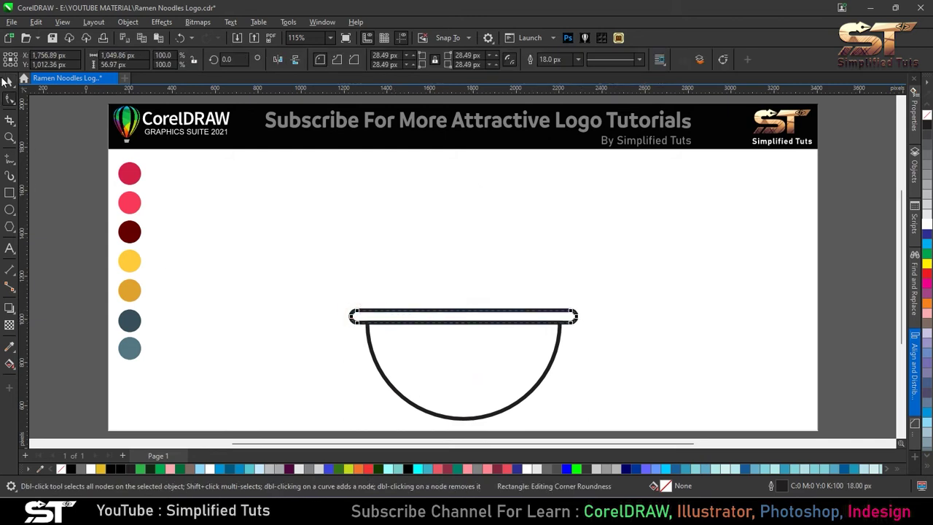
left_click(9, 81)
left_click(446, 268)
- Narrow the rim bar evenly and set it onto the bowl's top edge
left_click(532, 315)
left_click_drag(578, 316, 569, 317)
left_click(598, 361)
mouse_move(439, 317)
left_mouse_down()
mouse_move(441, 295)
mouse_move(466, 324)
left_mouse_up()
scroll(462, 295, "up", 2)
left_click(466, 339)
scroll(466, 339, "down", 2)
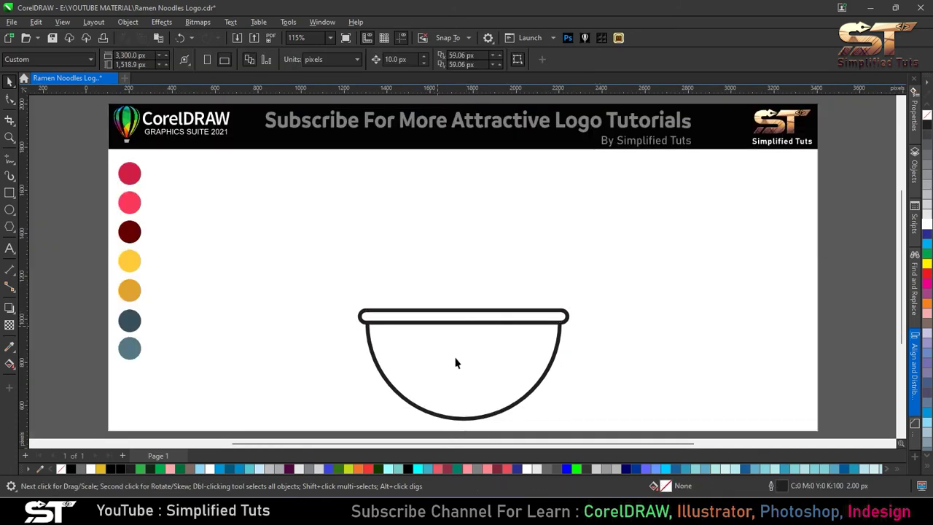
left_click(495, 362)
- Draw a large helper circle overlapping the bowl's left side
left_click(9, 210)
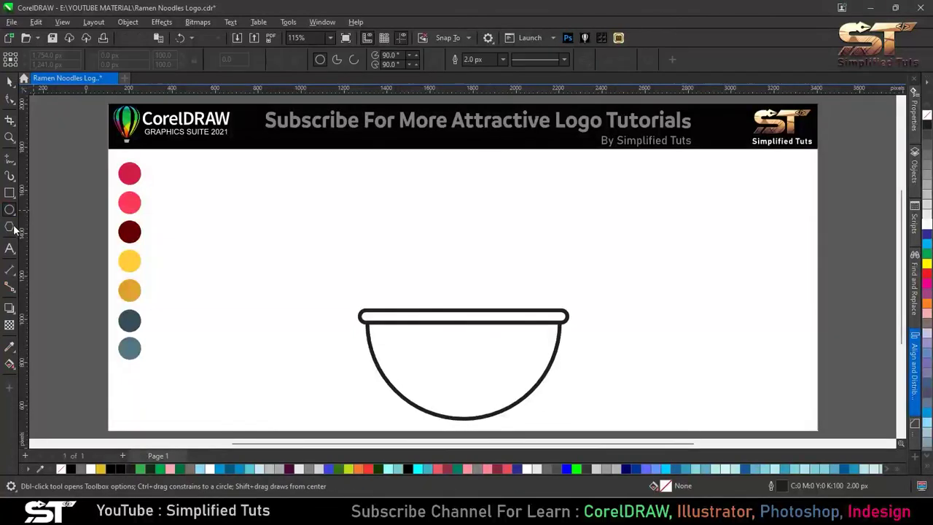
left_click_drag(362, 237, 567, 433)
scroll(500, 381, "down", 1)
key("space")
left_click_drag(435, 238, 460, 206)
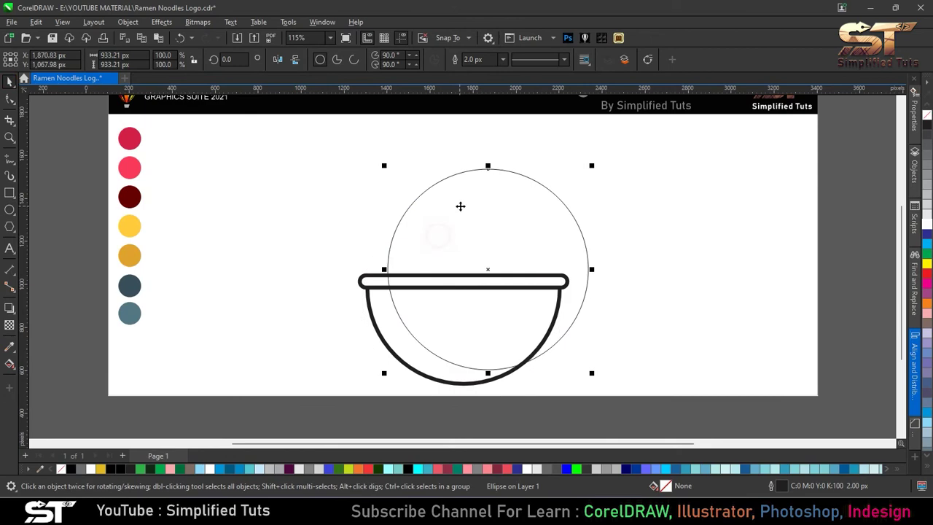
scroll(470, 209, "up", 1)
left_click_drag(487, 255, 476, 275)
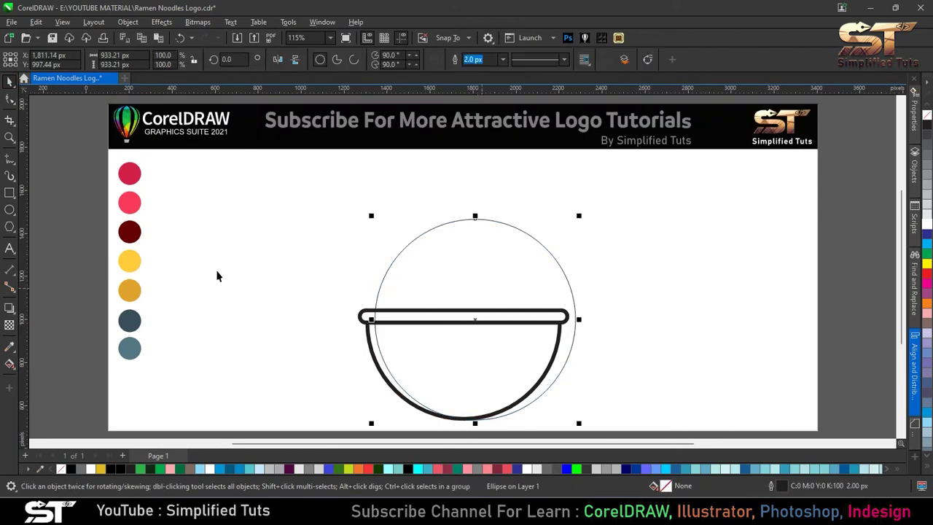
- Smart Fill the sliver at the bowl's left inside edge, then delete the helper circle
left_click(13, 368)
left_click(60, 376)
left_click(380, 325)
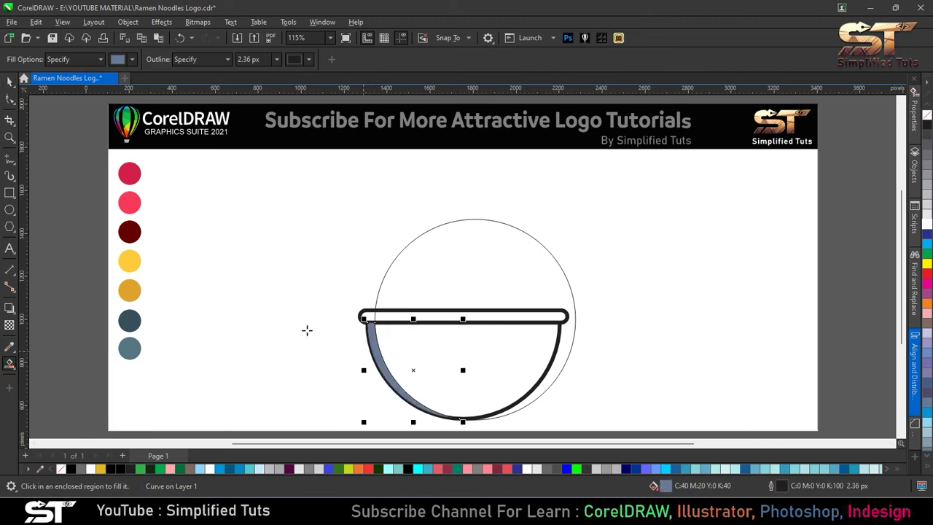
left_click(9, 81)
left_click(467, 266)
key("Delete")
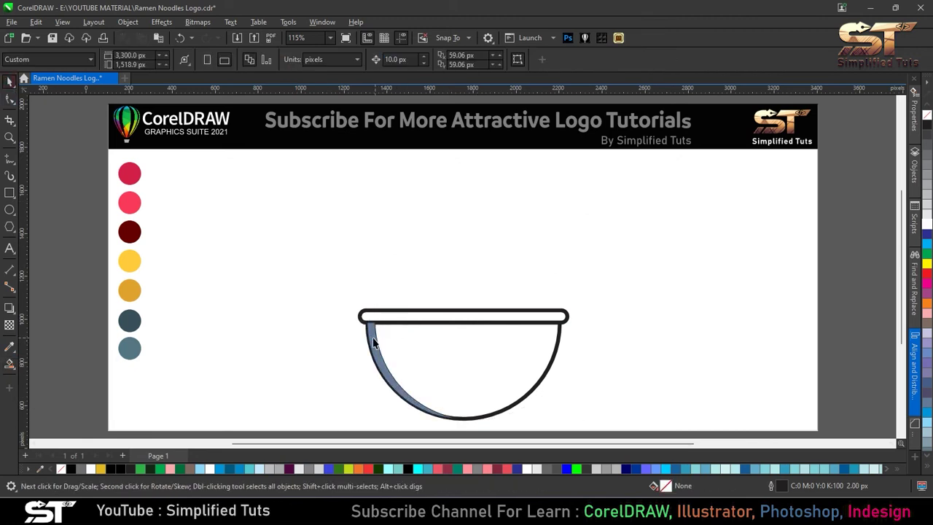
left_click(435, 362)
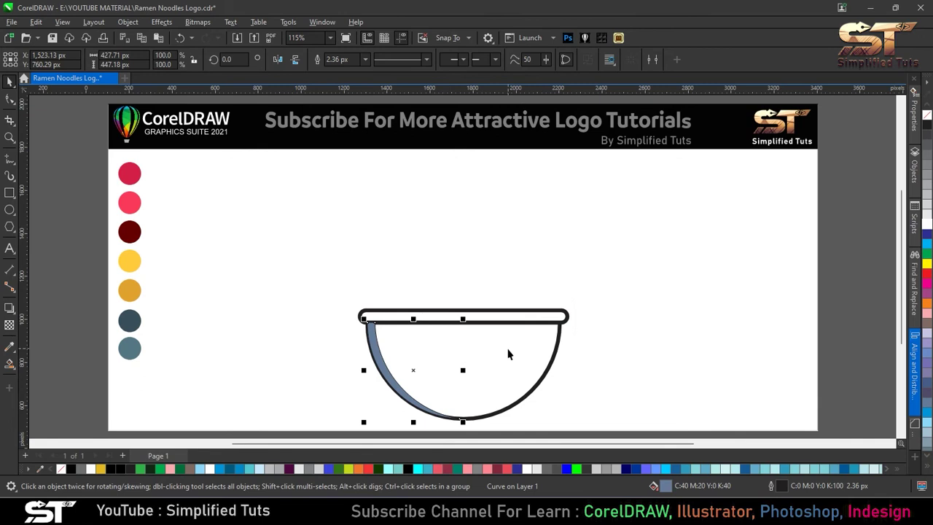
left_click(548, 349)
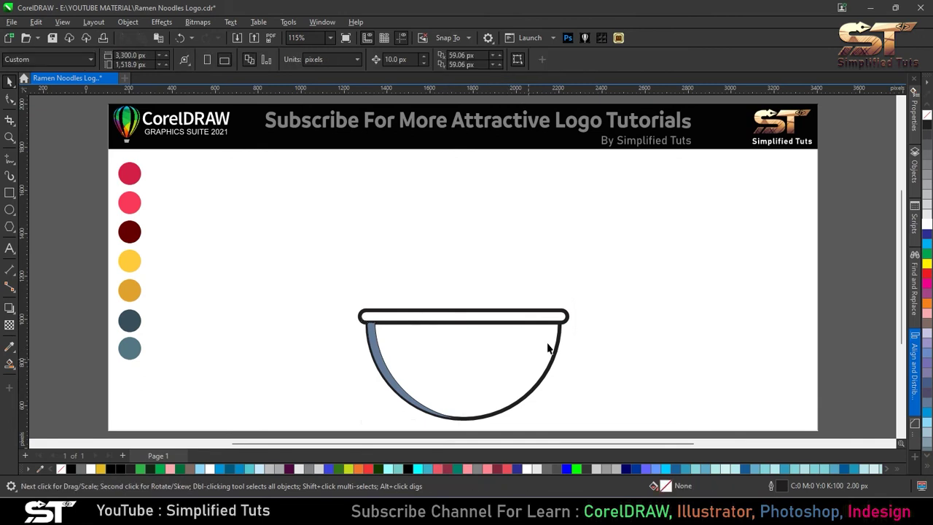
- Draw a freehand polyline cutting across the bowl's right interior
left_click(10, 159)
left_click(596, 330)
double_click(470, 332)
left_click(436, 373)
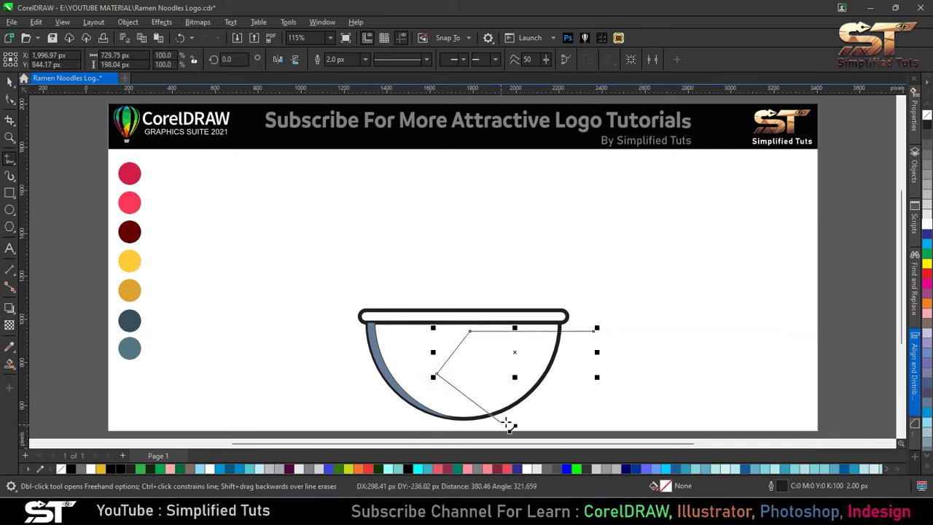
left_click(543, 429)
key("F10")
left_click_drag(713, 283, 427, 430)
scroll(597, 387, "down", 1)
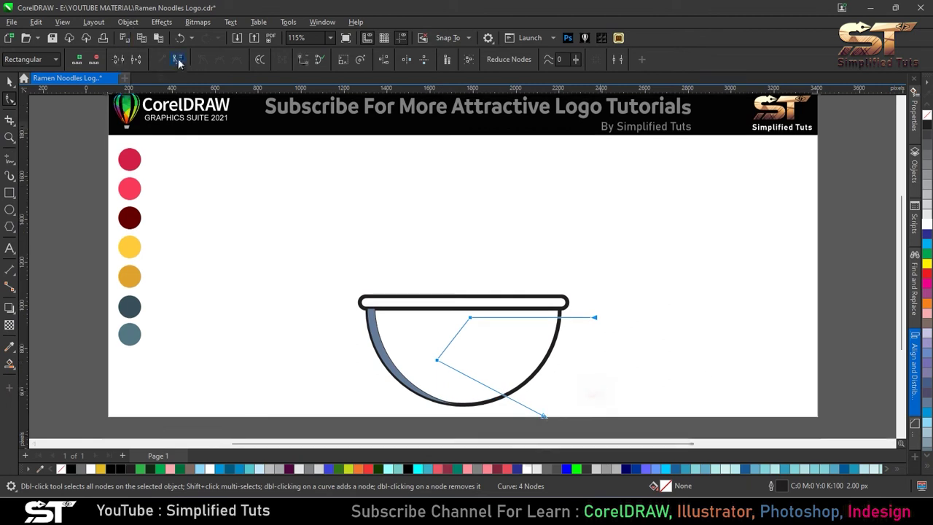
key("shift+F2")
left_click(11, 83)
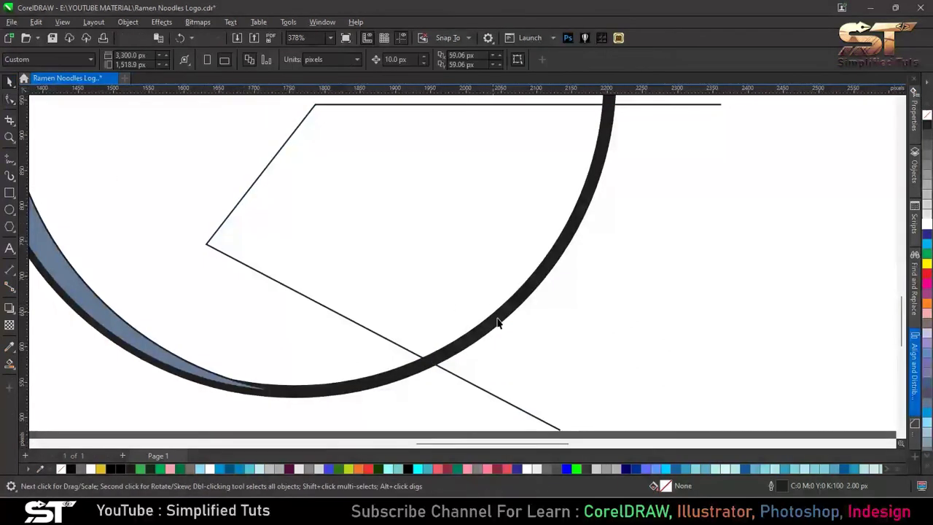
key("F3")
- Bend the line's segments into a smooth curve inside the bowl
left_click(10, 101)
mouse_move(456, 351)
left_mouse_down()
mouse_move(446, 340)
mouse_move(490, 354)
mouse_move(512, 415)
left_mouse_up()
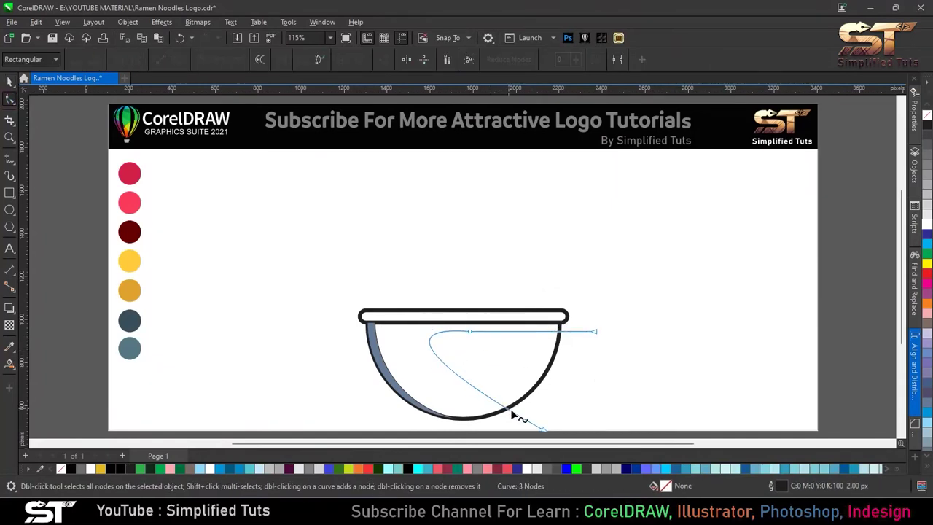
left_click_drag(351, 321, 372, 336)
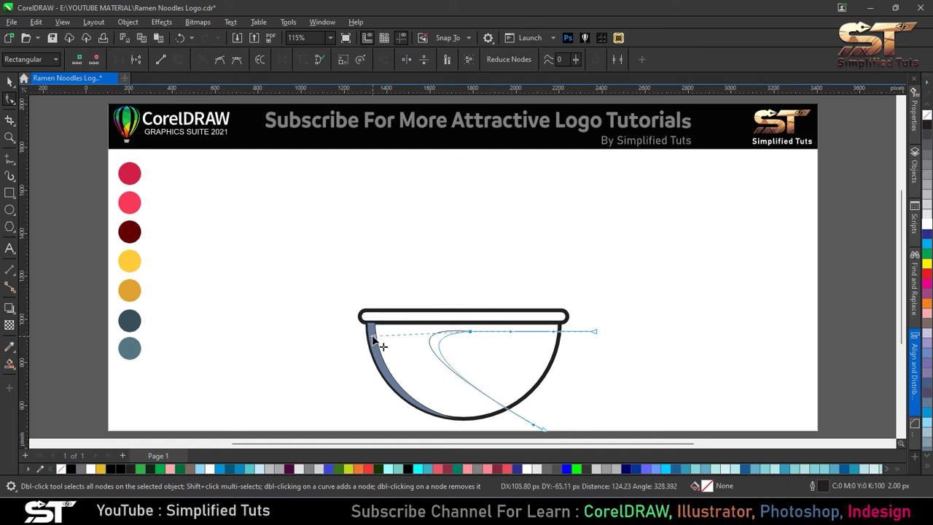
scroll(510, 408, "down", 1)
left_click_drag(538, 396, 493, 398)
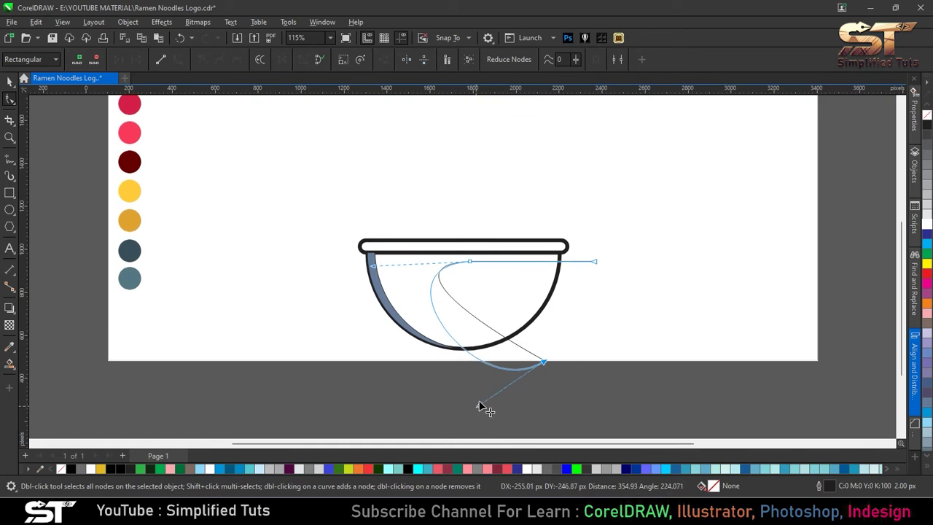
key("space")
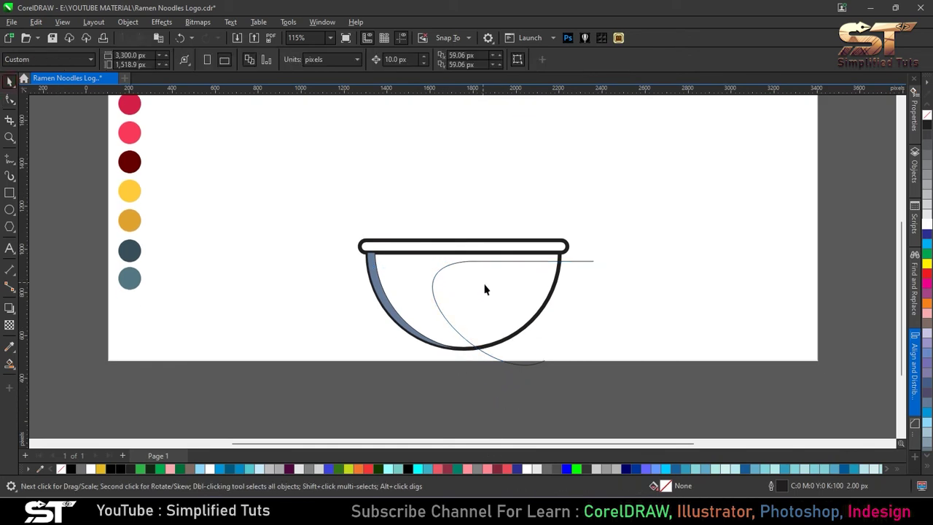
key("ctrl+a")
key("shift+F2")
key("Escape")
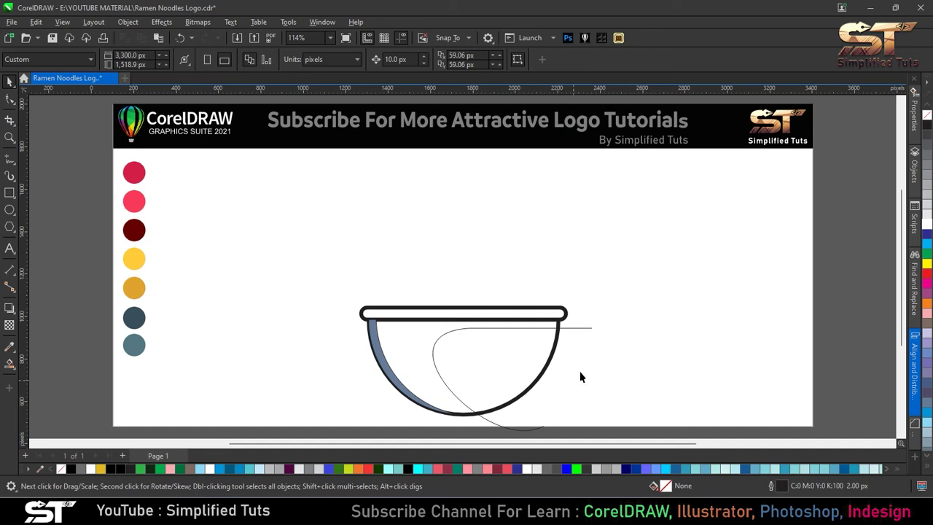
- Smart Fill the curve-bounded area inside the bowl and delete the stray curve
left_click(10, 363)
left_click(542, 363)
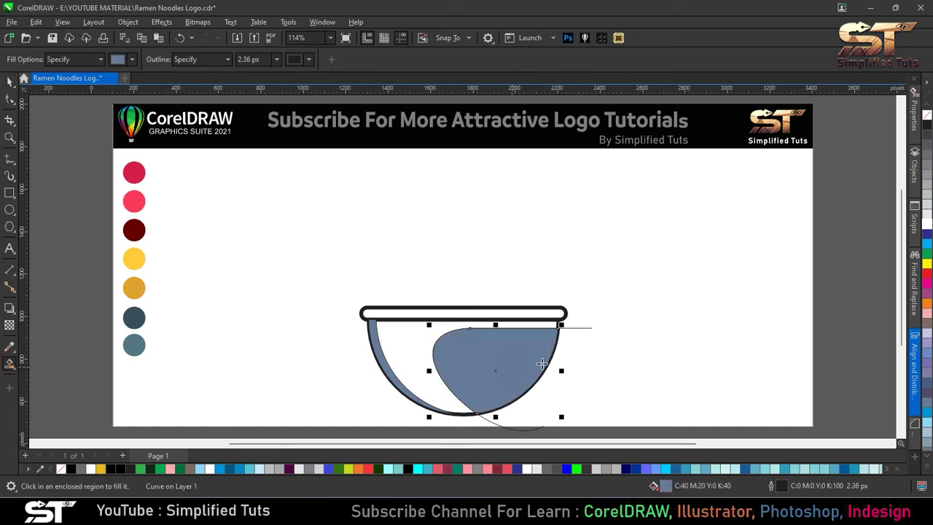
left_click(9, 81)
left_click(583, 327)
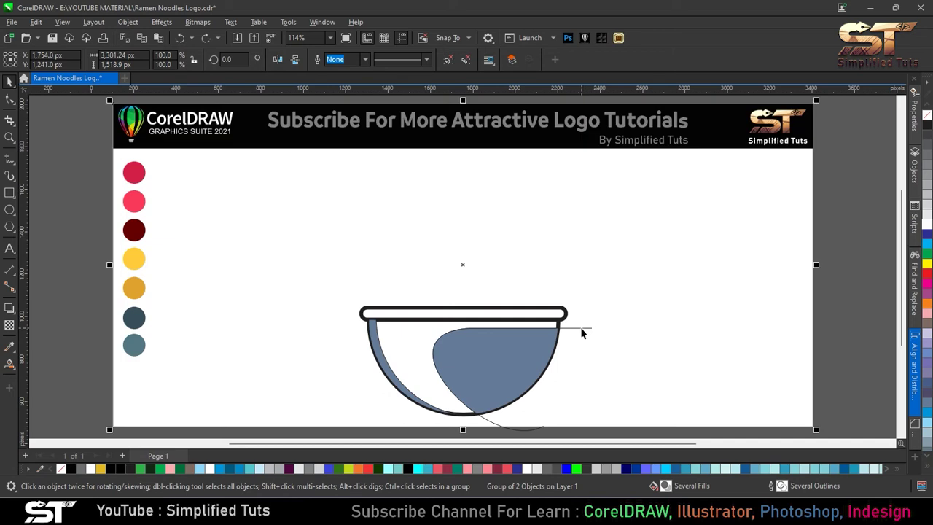
left_click(583, 332, "ctrl")
left_click_drag(516, 379, 688, 378)
key("Delete")
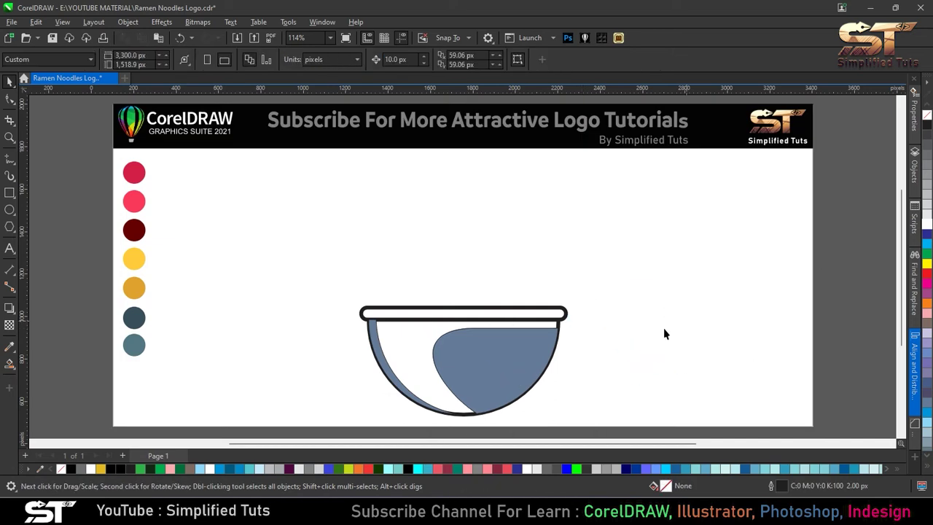
left_click(516, 341)
- Colour both shading shapes pink and PowerClip them inside the bowl
left_click(379, 351)
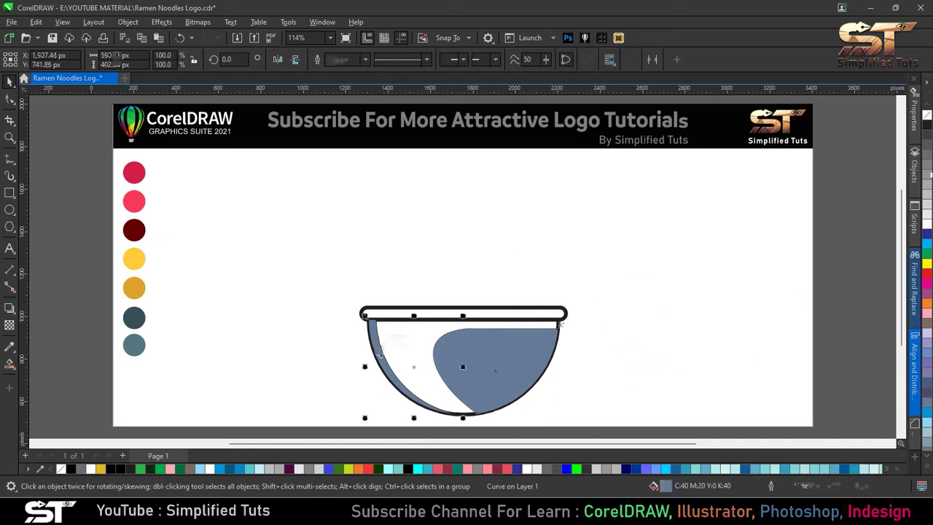
left_click(583, 299)
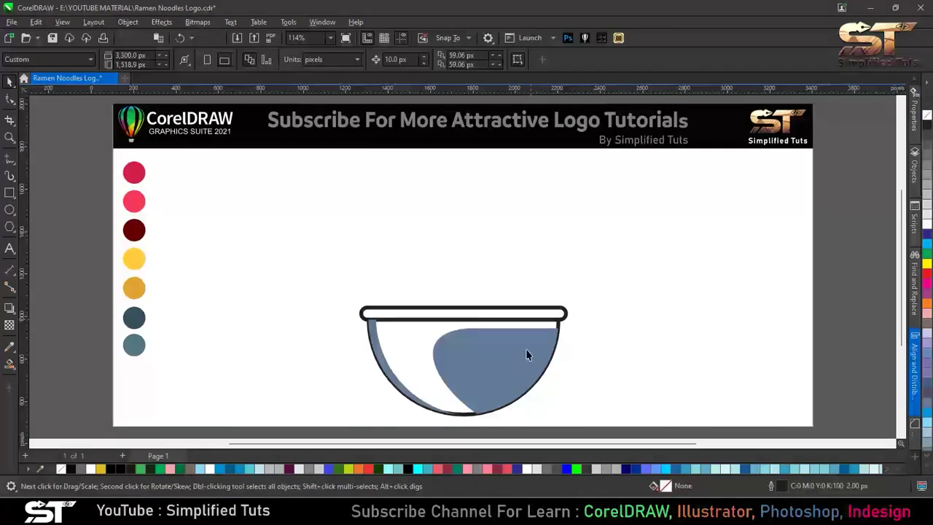
left_click(10, 347)
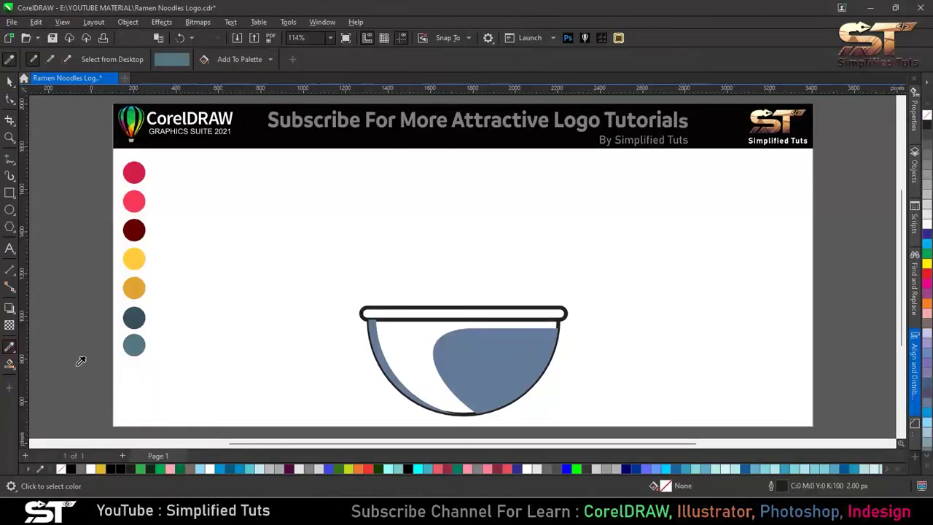
left_click(141, 197)
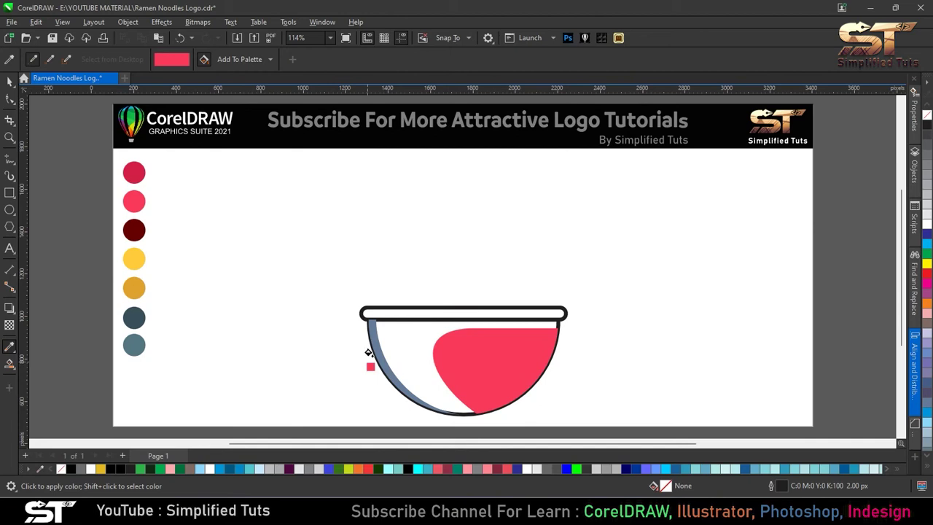
left_click(9, 82)
left_click(506, 350)
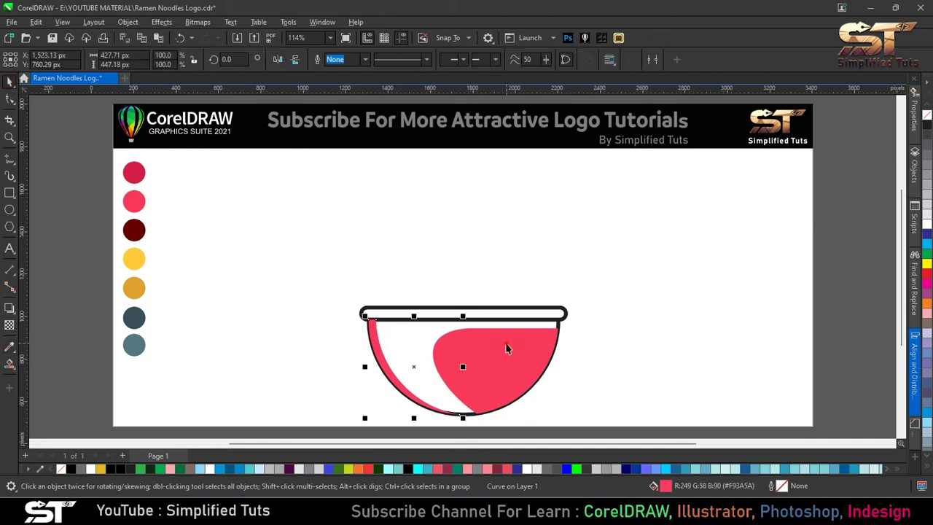
left_click(127, 23)
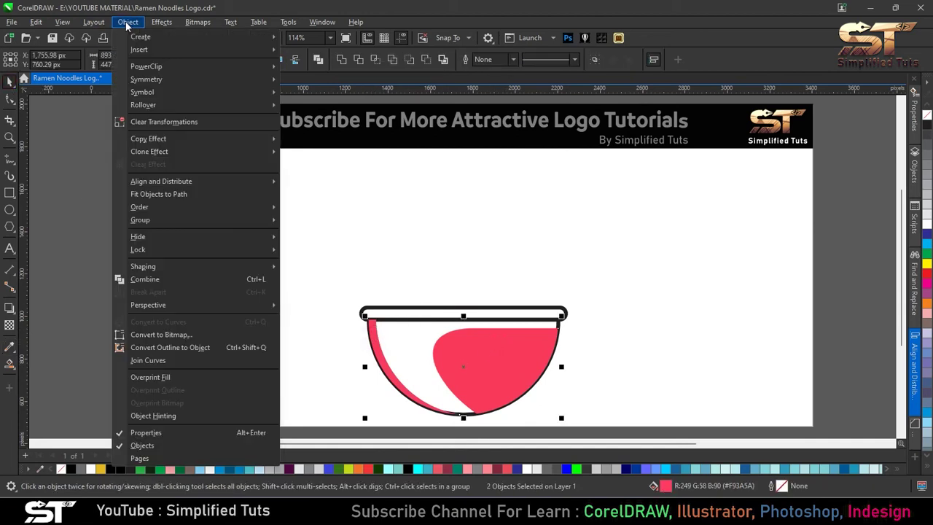
key("Escape")
key("Escape")
key("Escape")
left_click(411, 362)
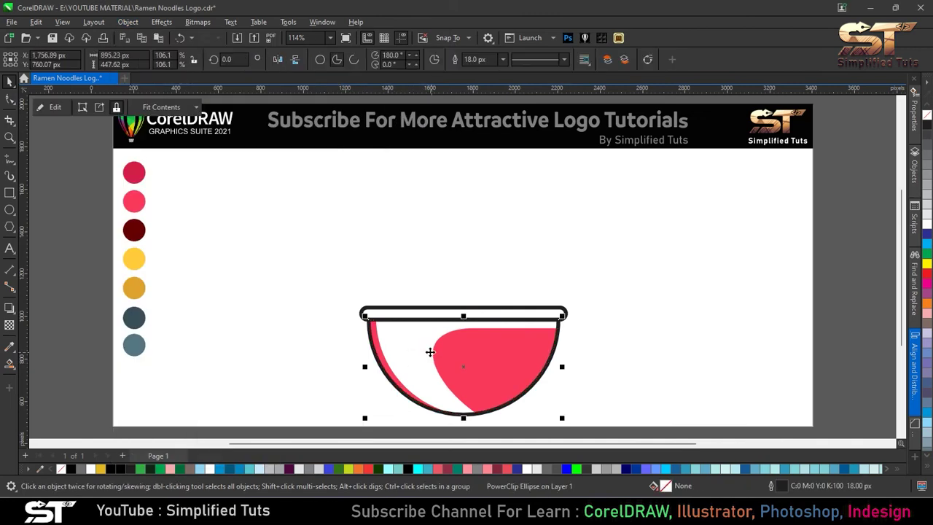
- Fill the bowl dark red using the eyedropper
left_click(12, 348)
left_click(134, 172)
left_click(412, 342)
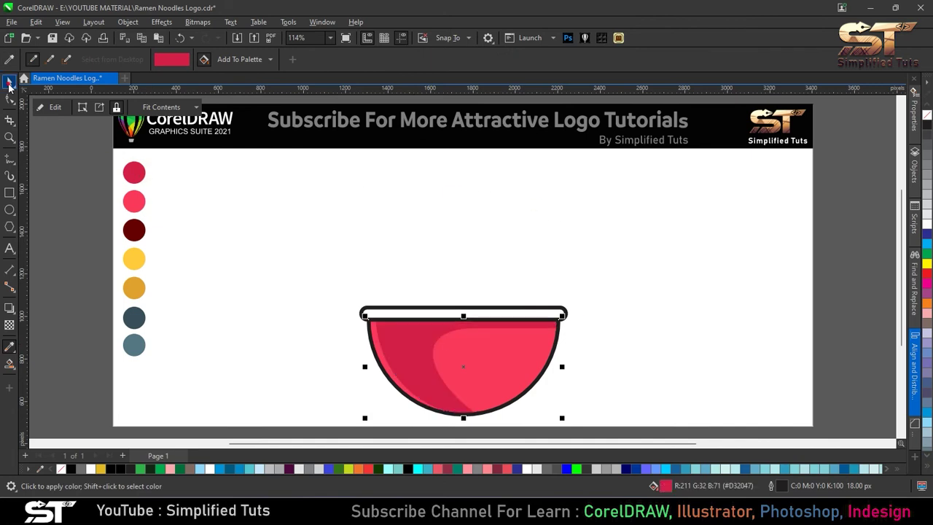
left_click(9, 82)
left_click(417, 287)
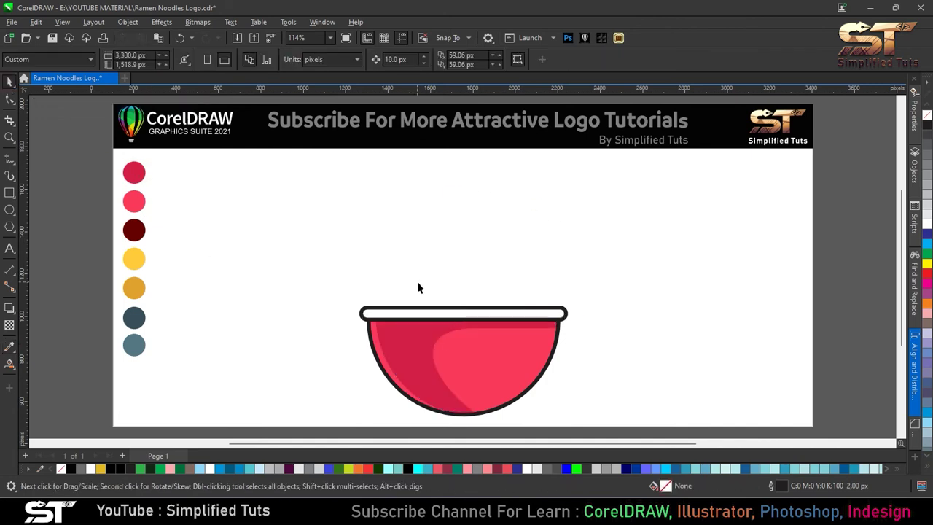
- Make a short rim piece at the left and colour it pink
left_click(450, 316)
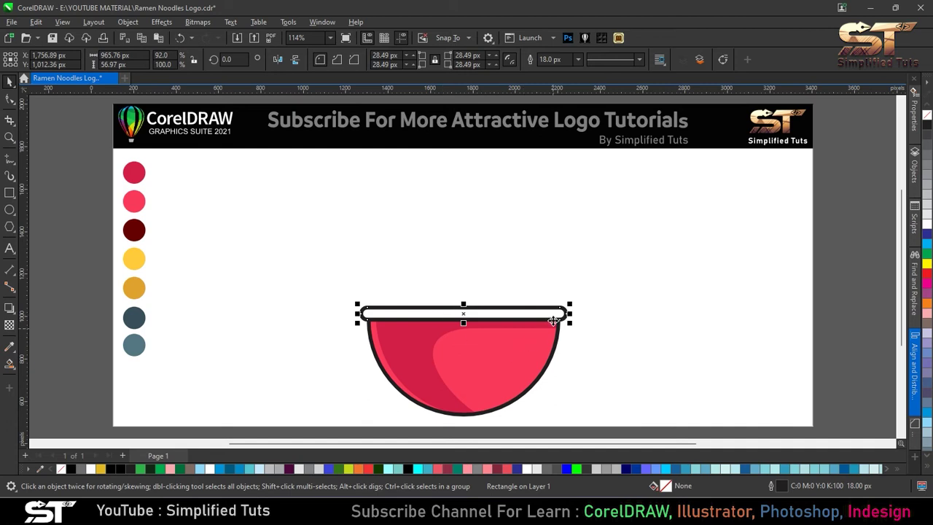
left_click_drag(571, 312, 409, 316)
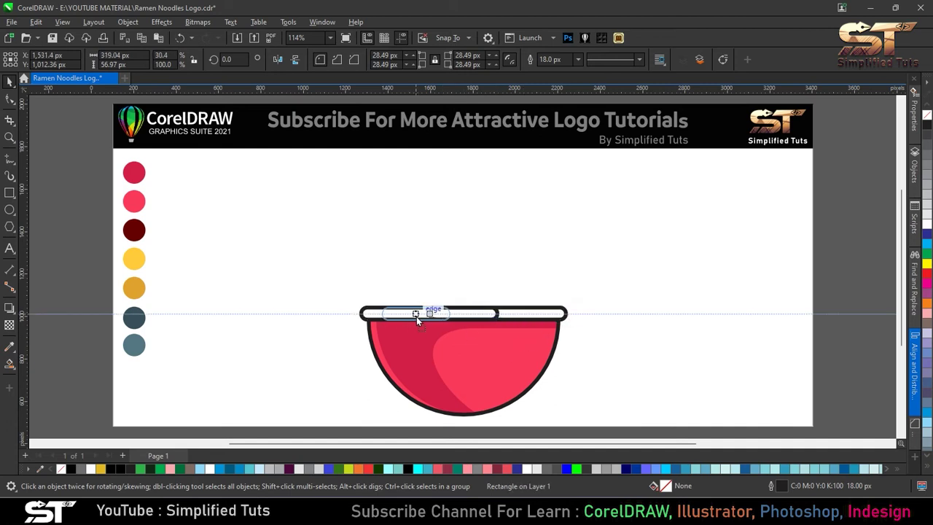
left_click_drag(416, 316, 407, 317)
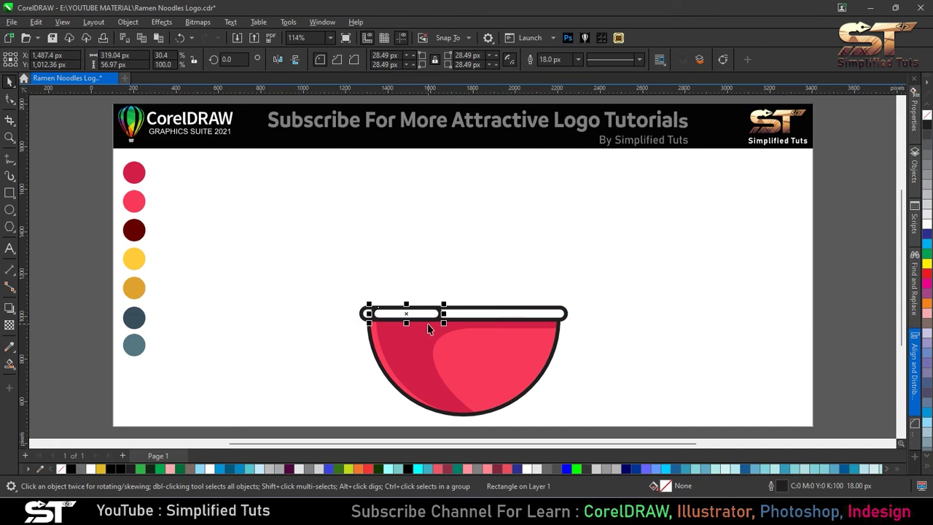
left_click(9, 347)
left_click(136, 200)
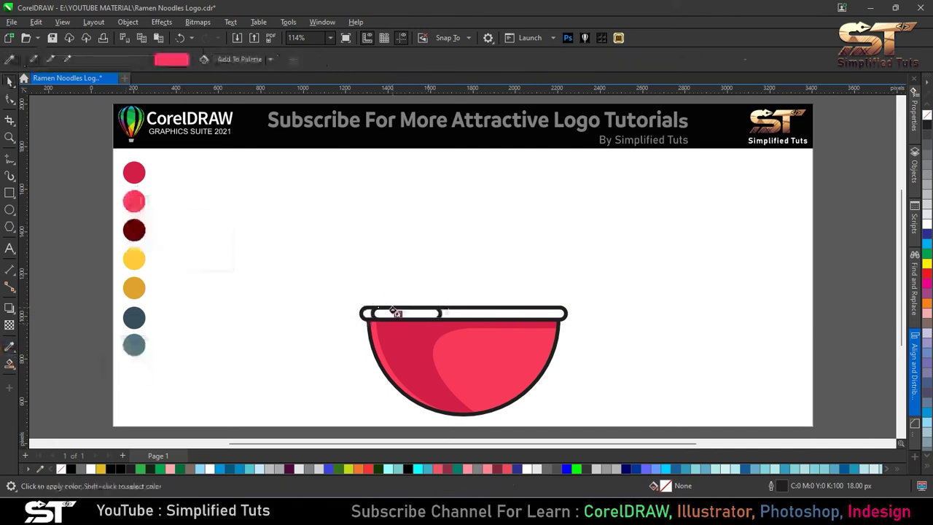
left_click(397, 313)
key("space")
- Remove the pink piece's outline and give it uniform 60% transparency
right_click(927, 116)
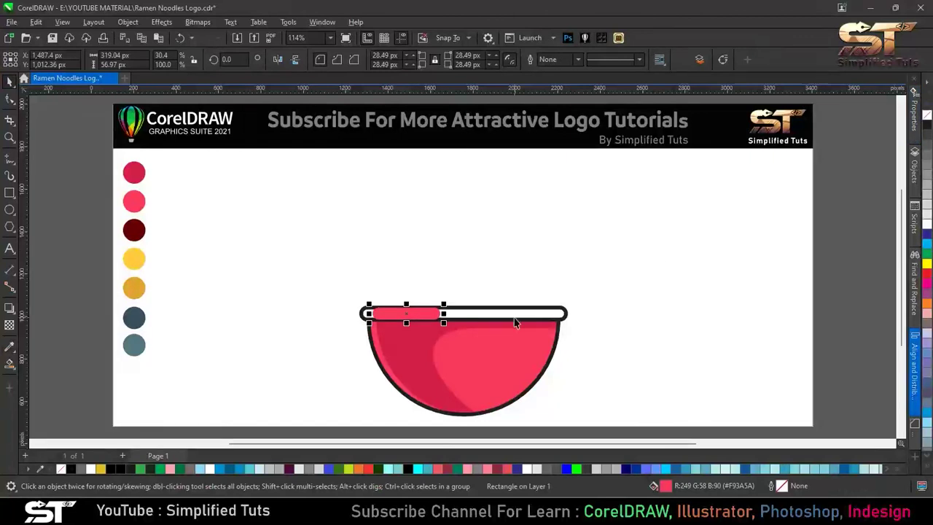
left_click(9, 327)
left_click(28, 63)
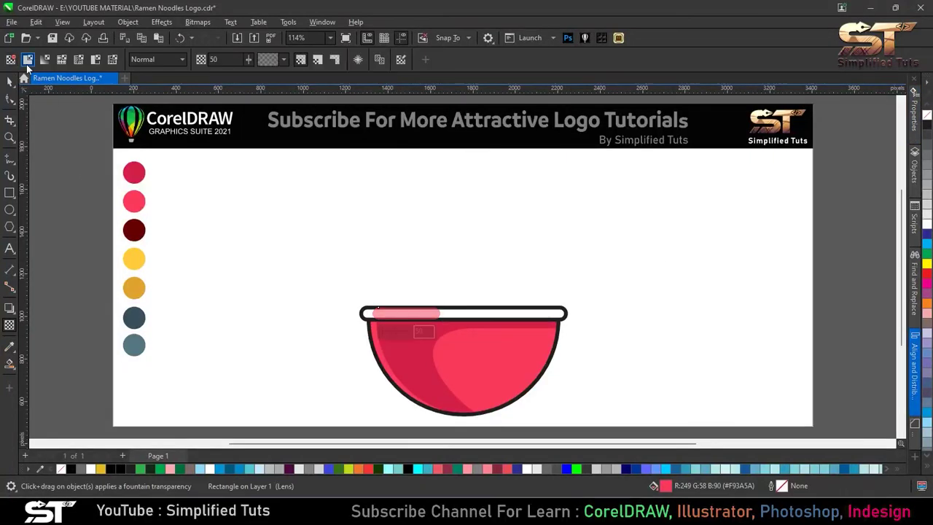
key("Return")
type("60")
key("Return")
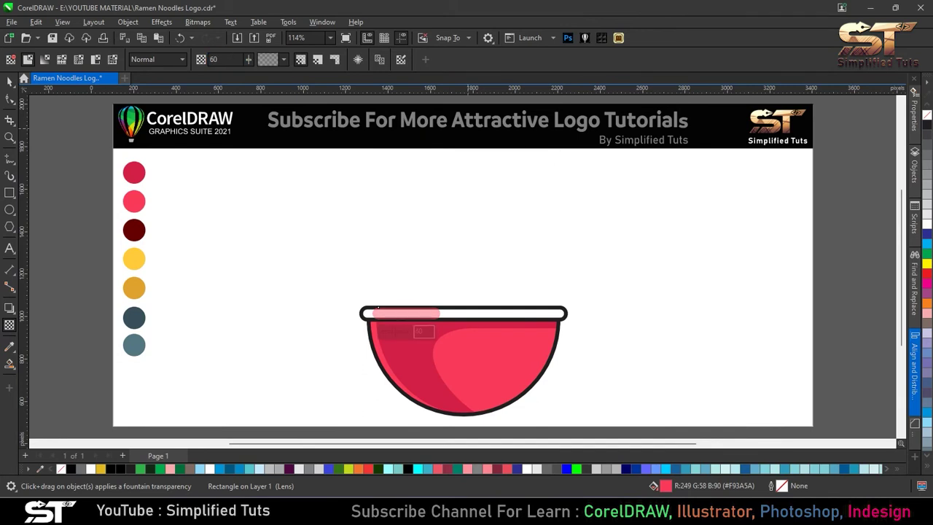
key("space")
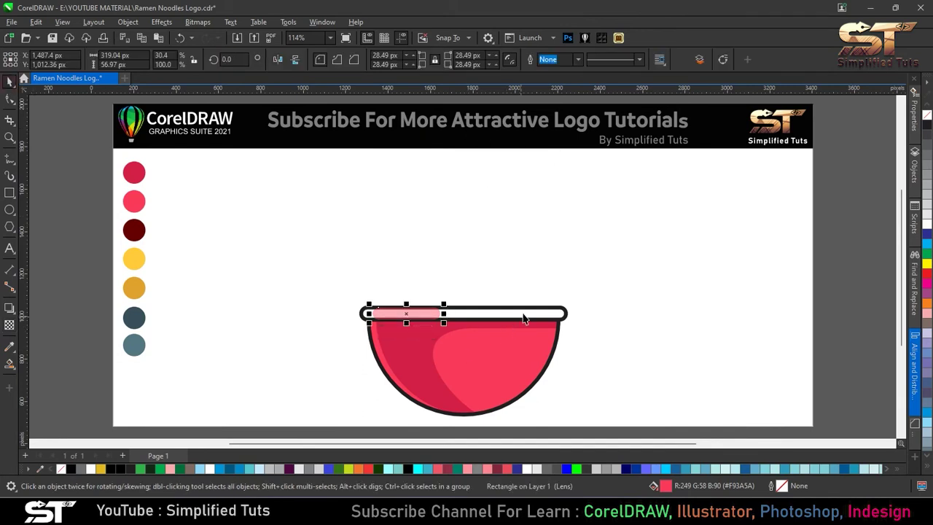
- PowerClip the pink piece inside the rim and fill the rim white
left_click(502, 313)
left_click(496, 315)
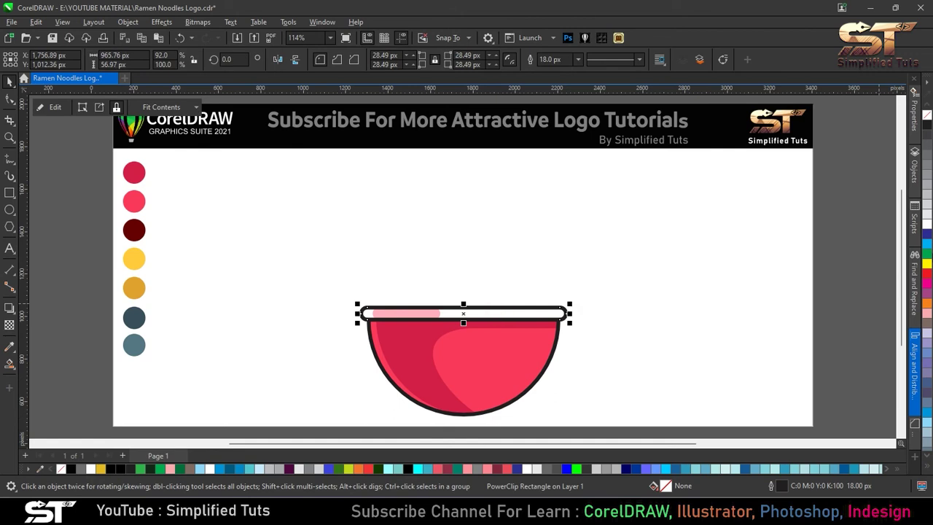
left_click(927, 224)
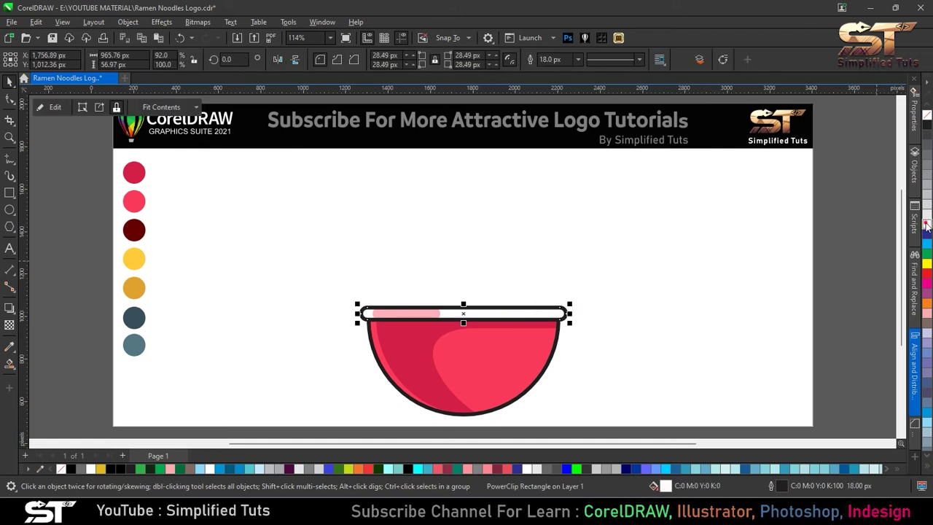
left_click(616, 293)
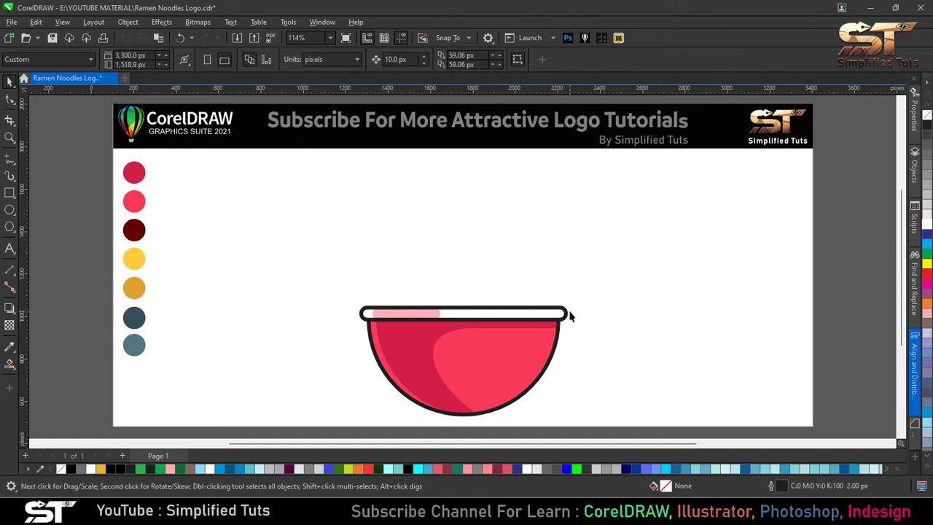
left_click(419, 306)
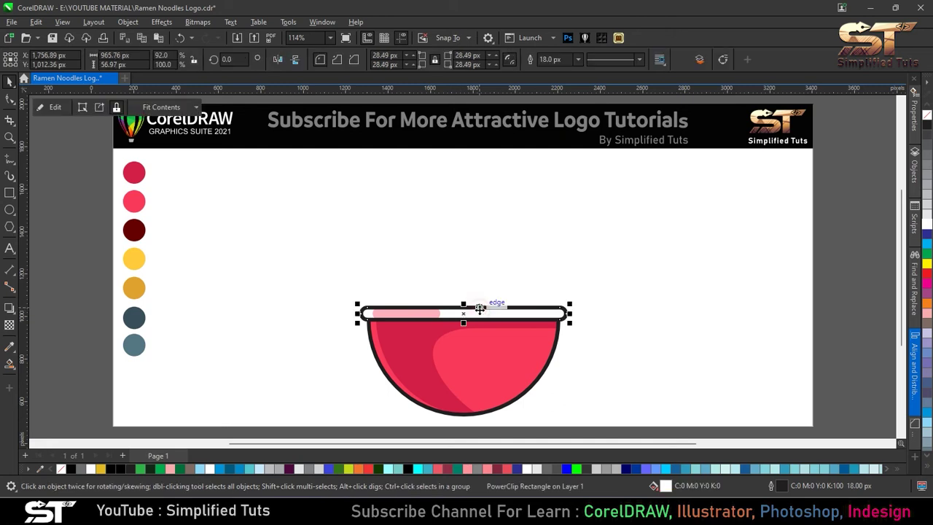
key("Escape")
- Draw a thick-outlined circle centred over the bowl rim, sized to 429 px
left_click(8, 209)
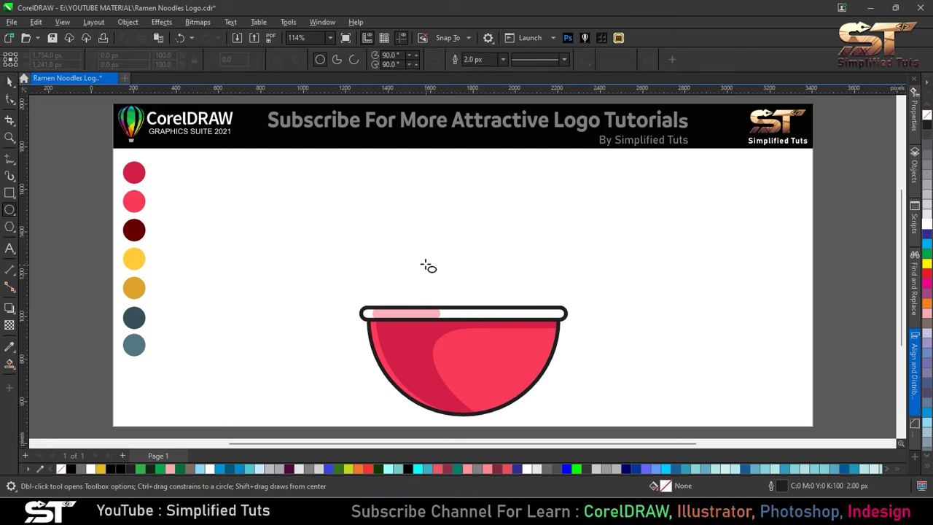
left_click_drag(428, 263, 531, 367)
key("space")
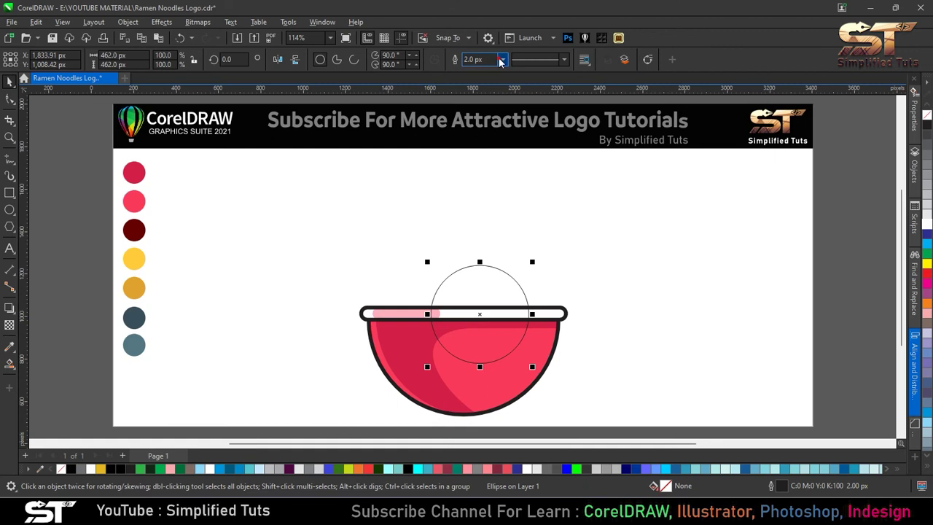
left_click(502, 59)
left_click(474, 159)
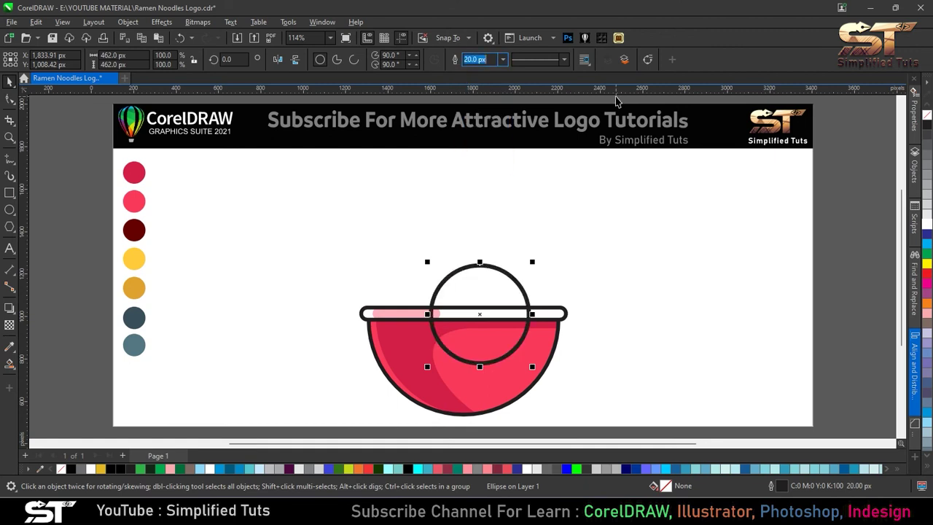
left_click(545, 342, "shift")
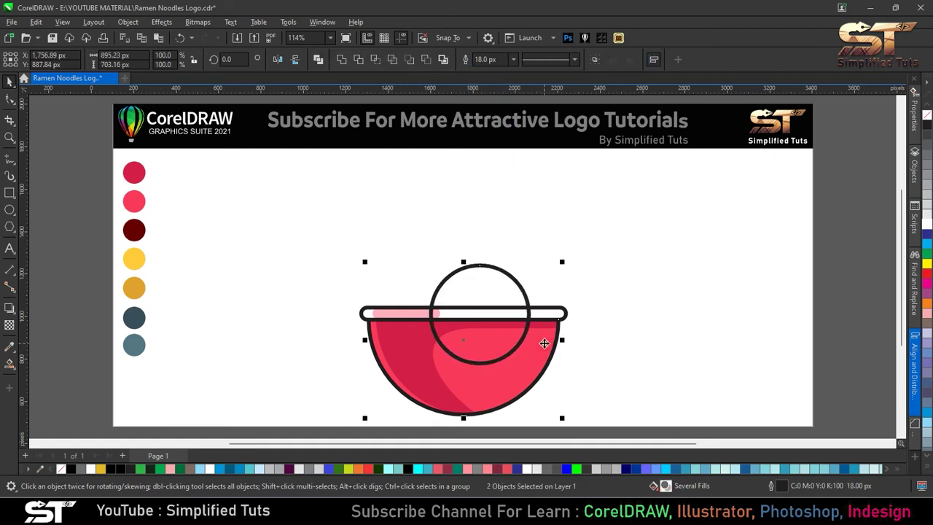
key("c")
left_click(481, 295)
left_click_drag(481, 295, 489, 291)
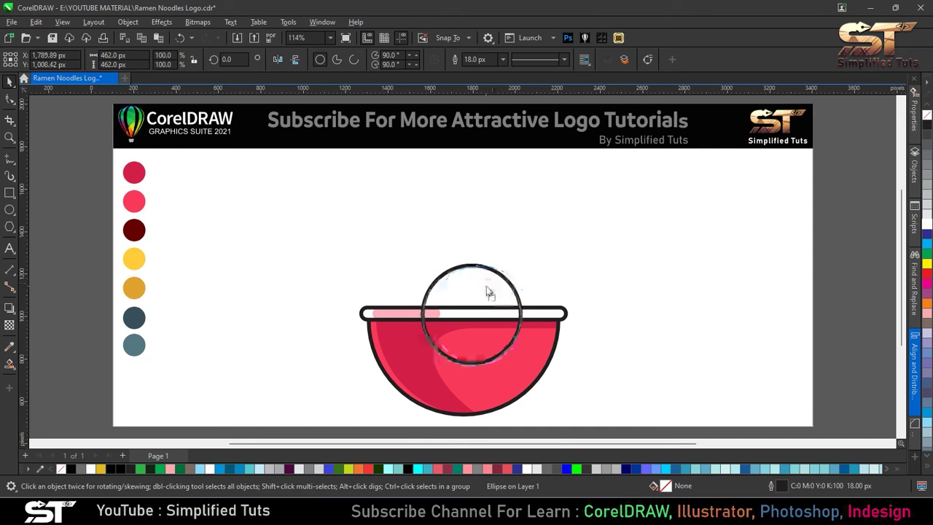
left_click_drag(522, 372, 514, 360)
left_click(503, 299)
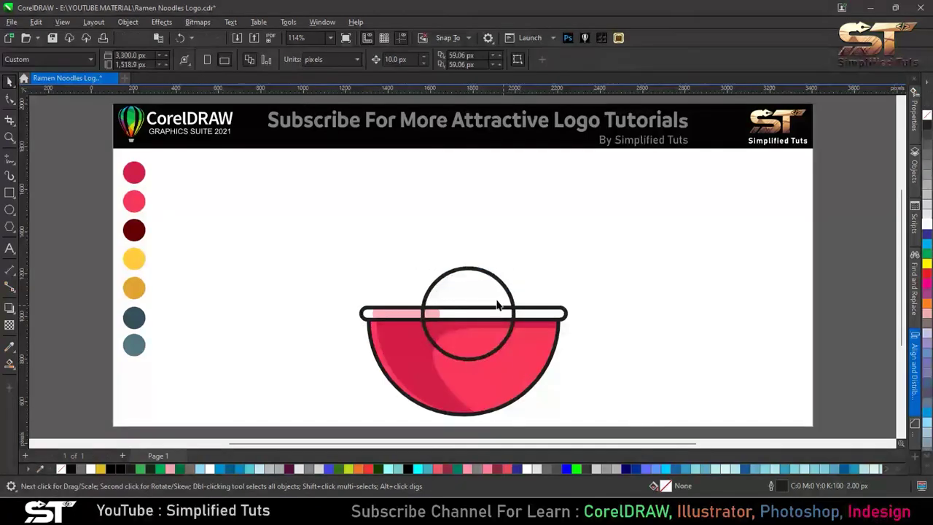
- Drop smaller concentric copies inside the circle, then select all the rings
left_click(489, 290)
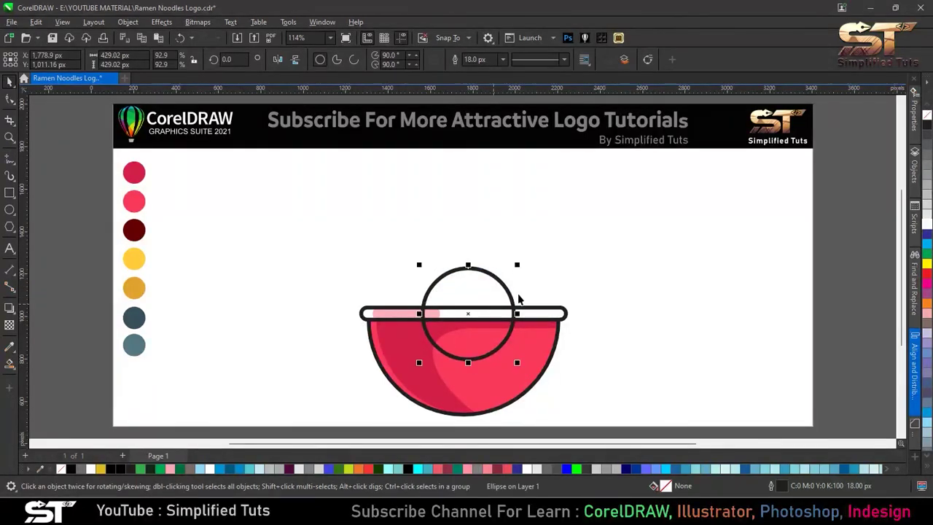
left_click_drag(519, 267, 512, 284)
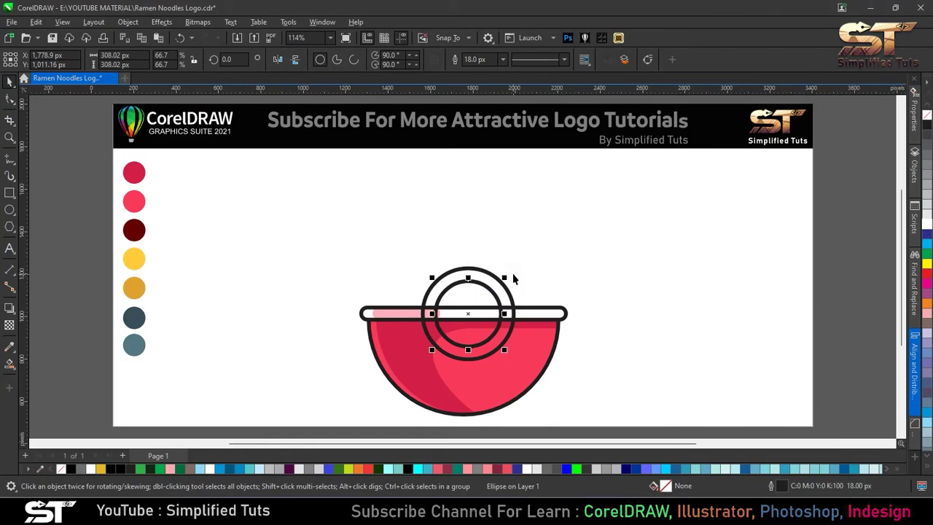
left_click_drag(506, 278, 488, 297)
key("Escape")
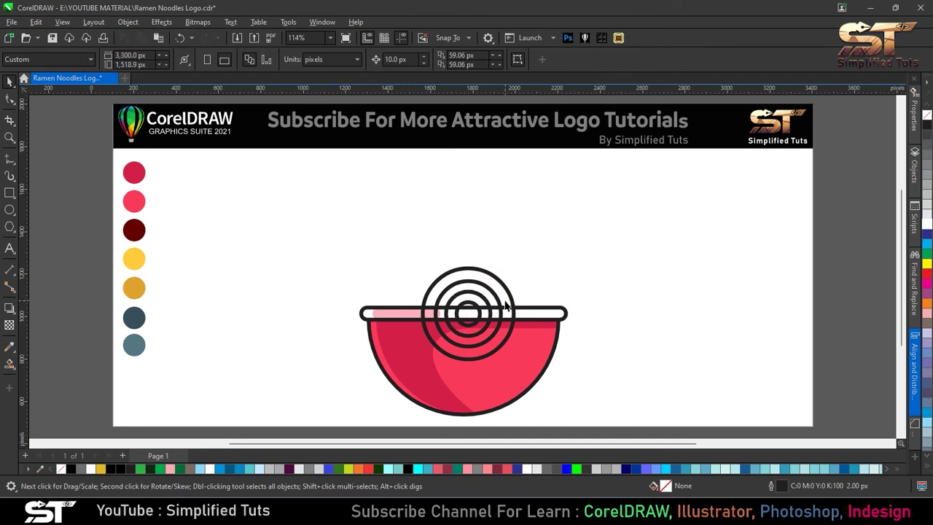
left_click(467, 308)
left_click(458, 285, "shift")
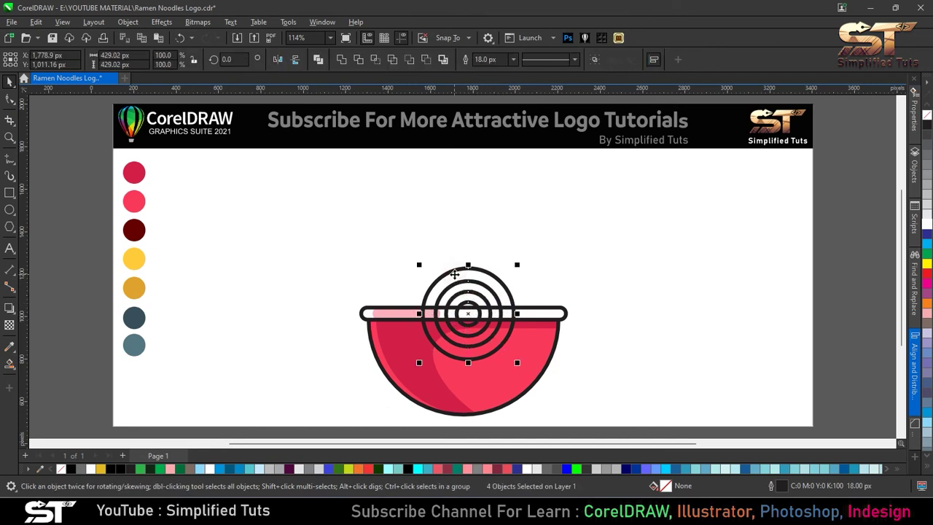
- Colour the noodle rings golden orange with dark-red outlines, sampled from the swatches
left_click(9, 347)
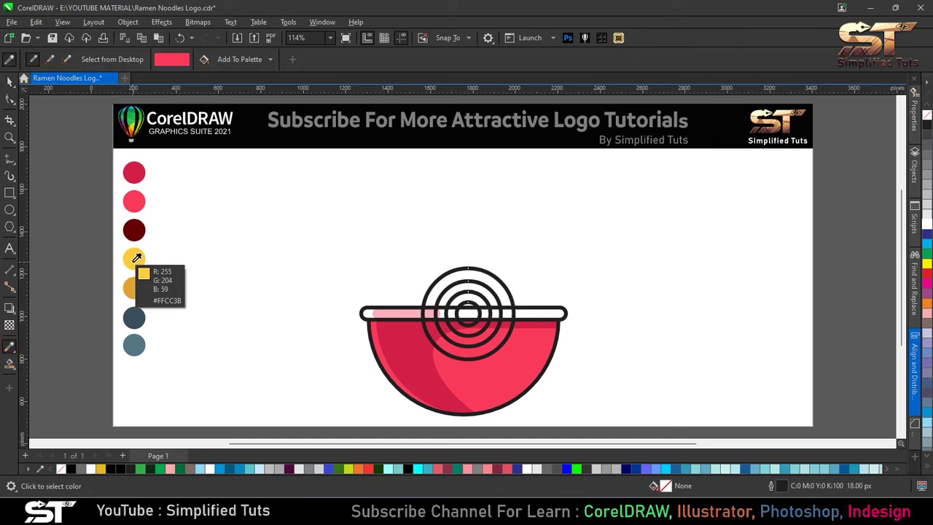
left_click(134, 287)
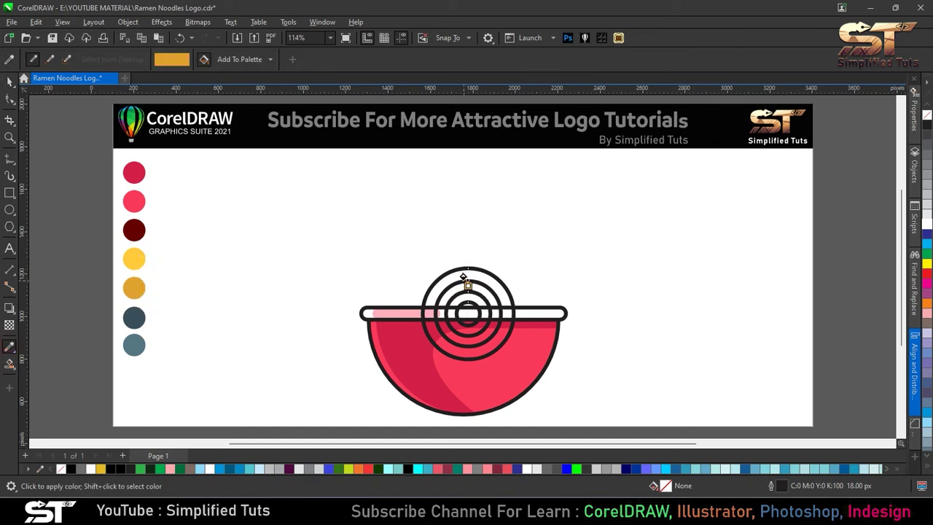
left_click(468, 284)
left_click(10, 83)
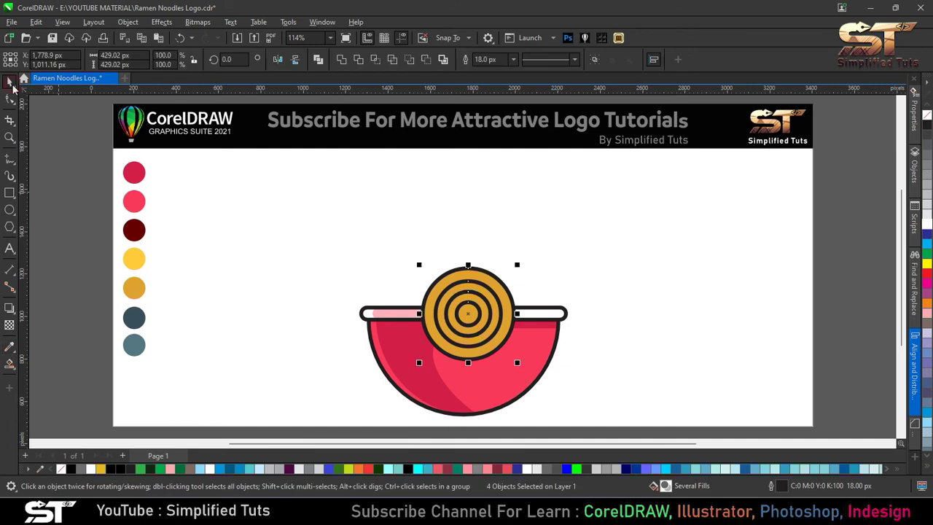
left_click(10, 347)
left_click(134, 230)
left_click(462, 275)
left_click(460, 304)
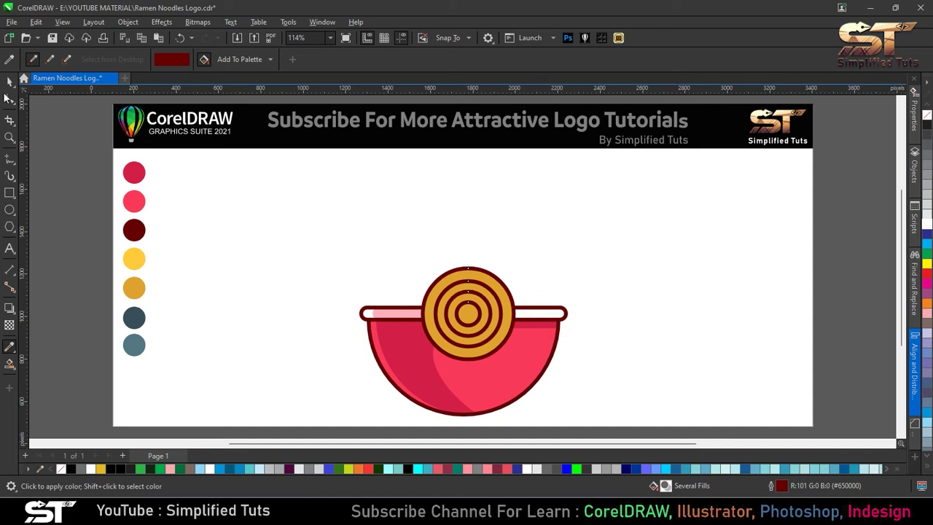
- Group the four noodle rings and send the group behind the bowl
left_click(9, 81)
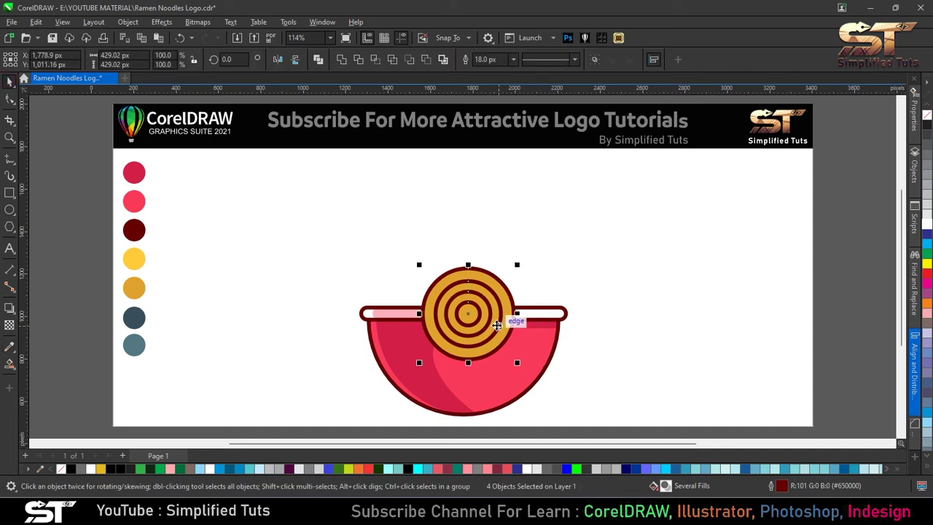
key("ctrl+g")
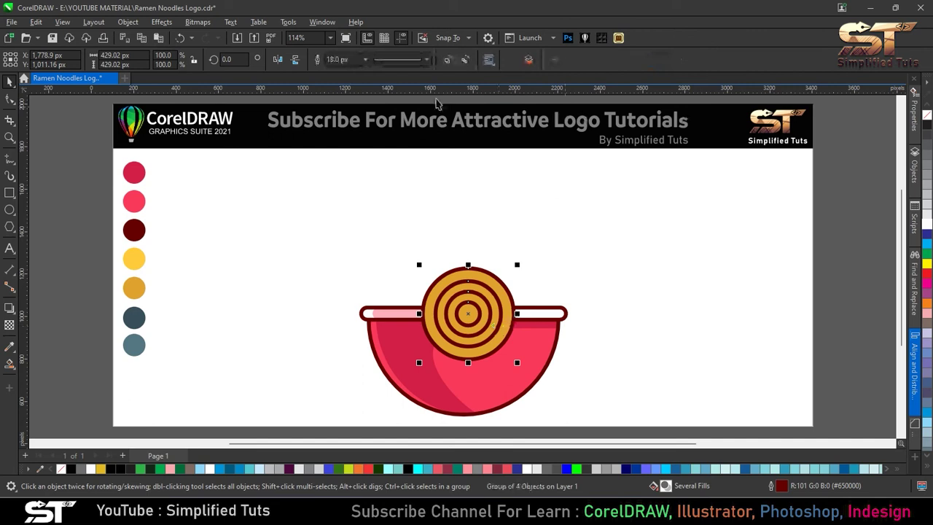
key("ctrl+Page_Down")
key("ctrl+Page_Down")
left_click(506, 211)
left_click(476, 290)
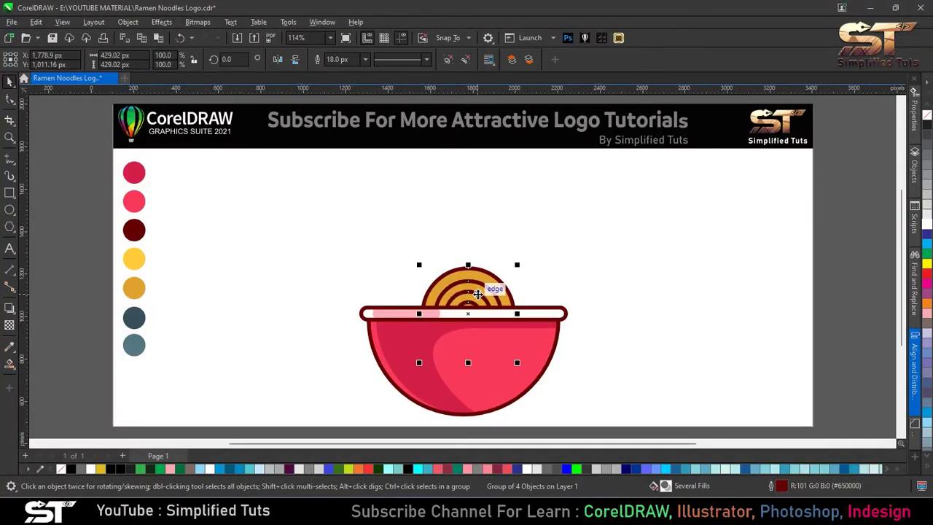
left_click(491, 175)
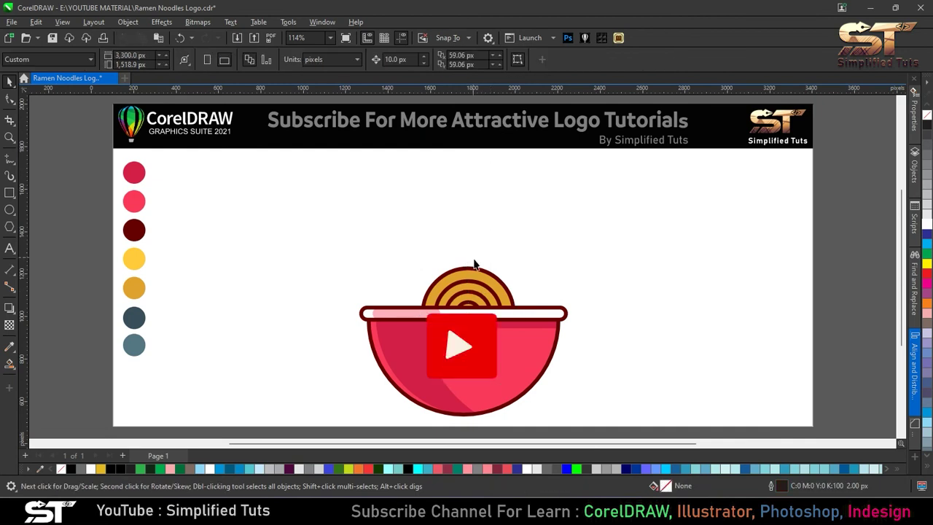
left_click(473, 266, "ctrl")
scroll(478, 262, "up", 5)
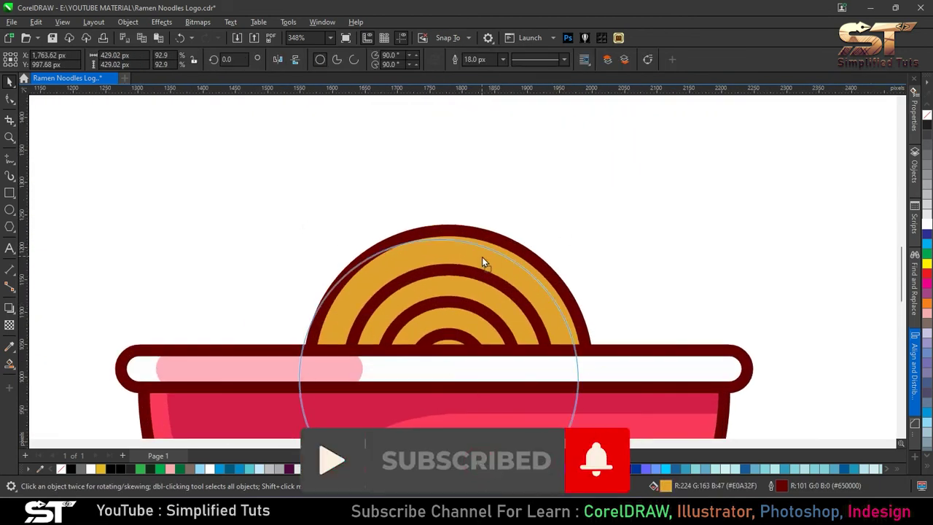
- Build a crescent along the outer ring with a helper copy and Smart Fill, then delete the helper
key("ctrl+Home")
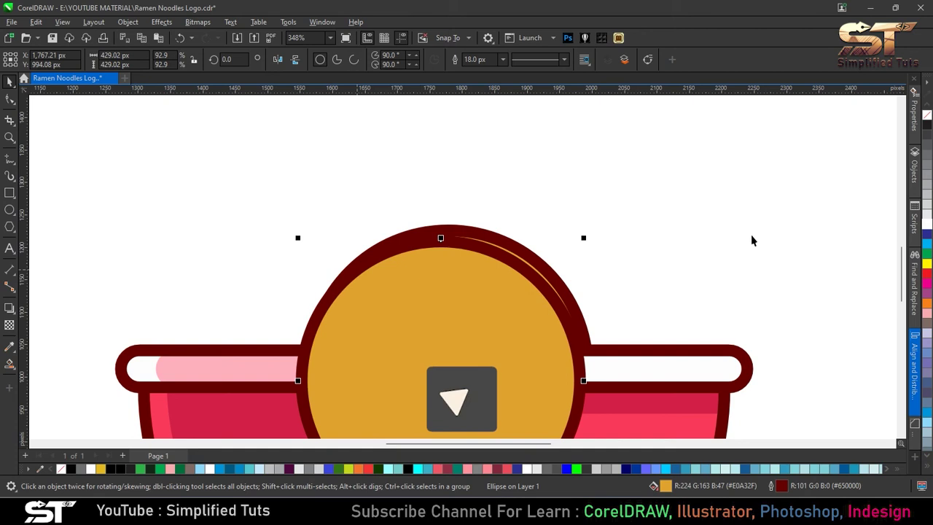
right_click(927, 115)
left_click(927, 168)
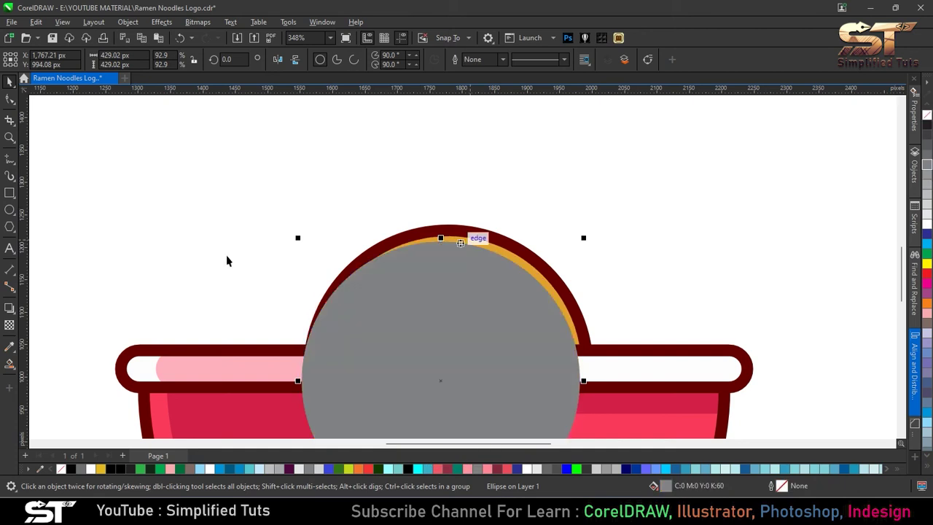
left_click(10, 362)
left_click(473, 240)
left_click(10, 82)
left_click(430, 287)
key("Delete")
key("shift+F4")
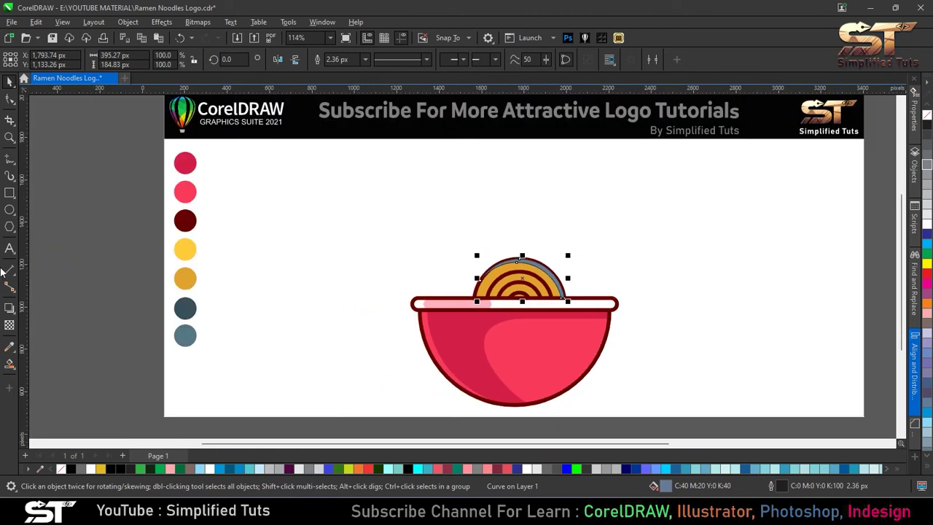
- Colour the crescent bright yellow with no outline and tuck it inside the outer ring
left_click(10, 347)
left_click(185, 249)
scroll(536, 269, "up", 5)
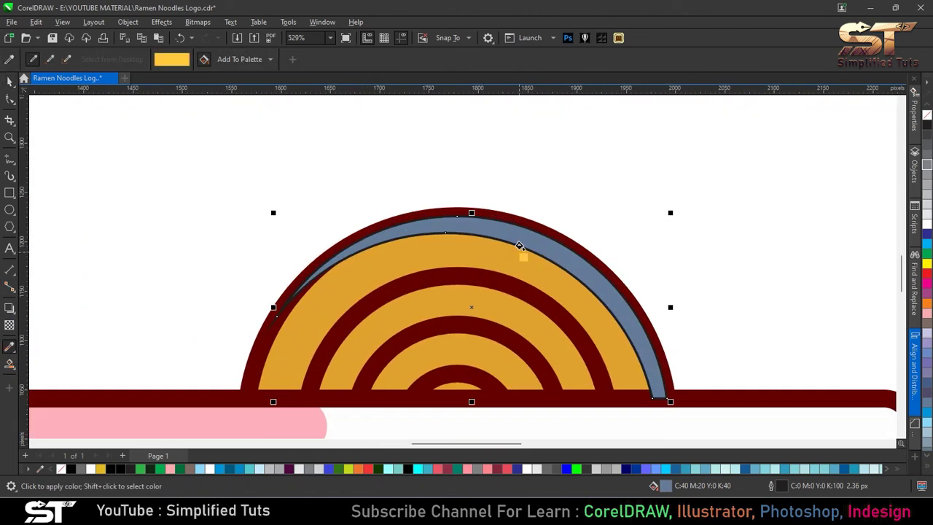
left_click(370, 223)
key("space")
left_click(366, 59)
left_click(342, 73)
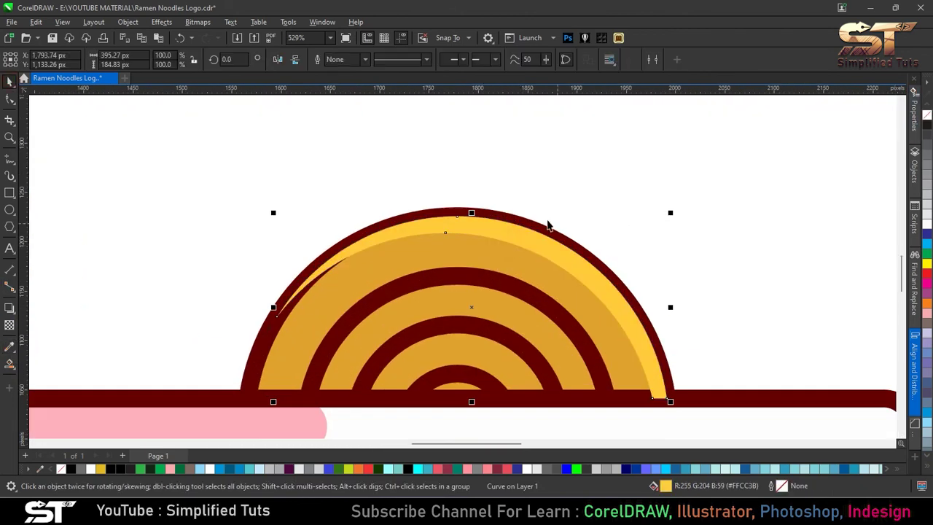
key("Escape")
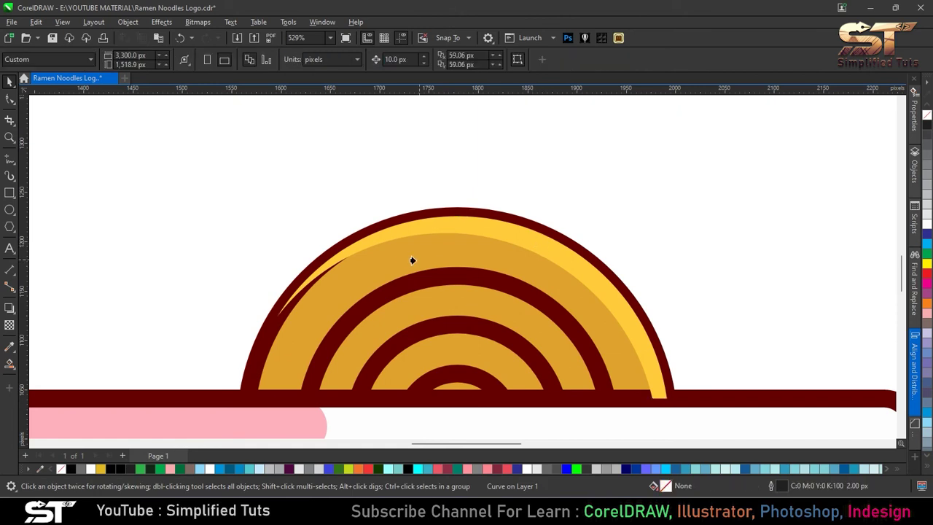
left_click_drag(404, 263, 473, 269)
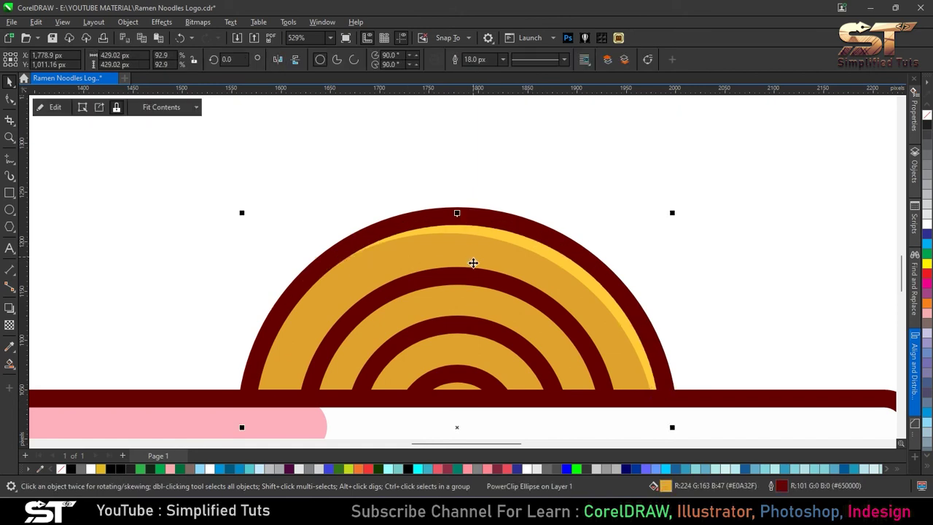
scroll(472, 269, "down", 5)
scroll(472, 270, "down", 3)
- Drop a copy of the noodle coil on the right side of the bowl rim
left_click_drag(682, 391, 428, 235)
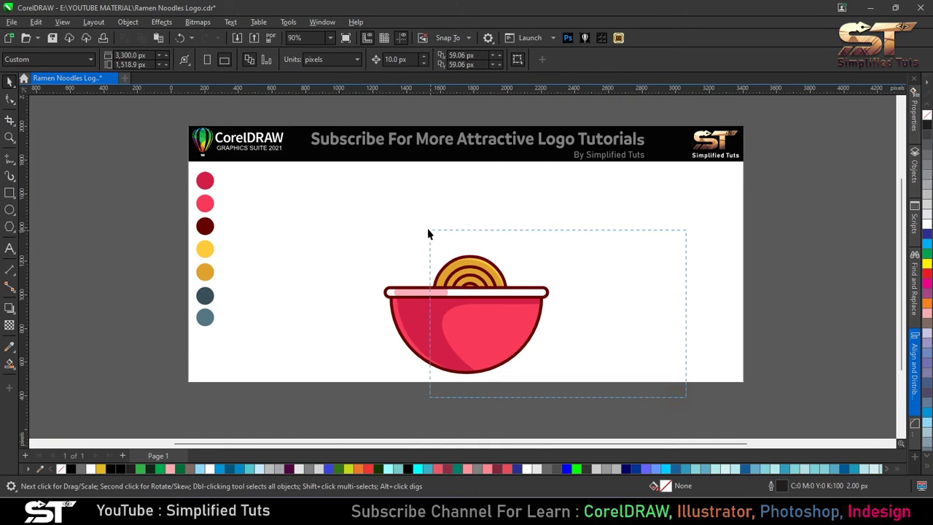
scroll(474, 233, "up", 2)
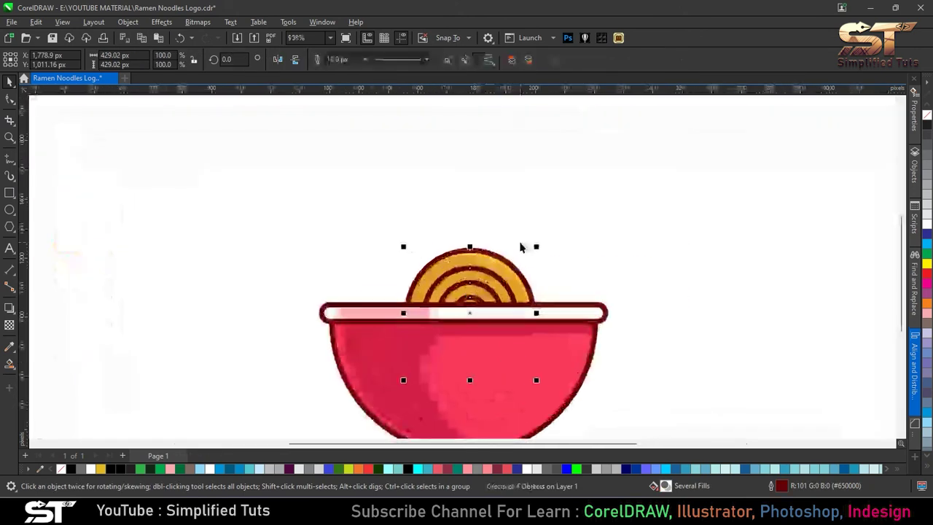
key("ctrl+a")
left_click(520, 242)
left_click_drag(465, 297, 519, 304)
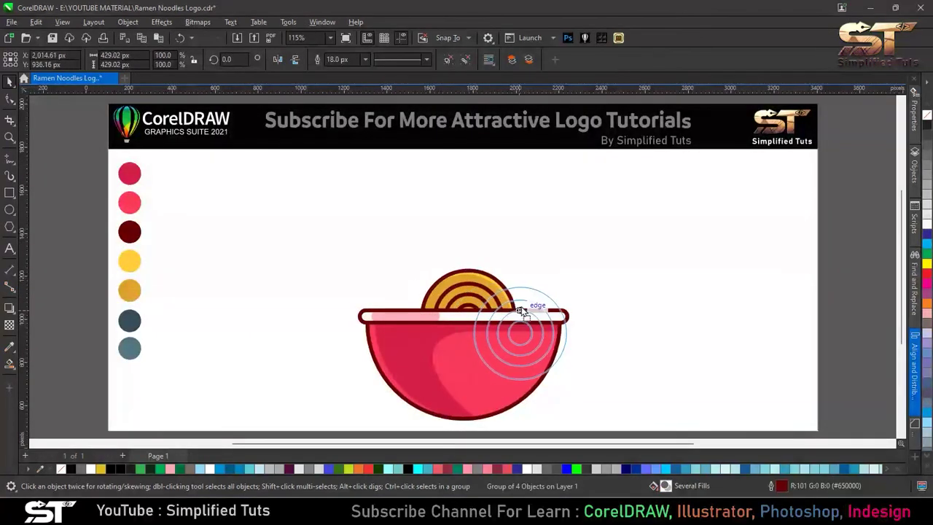
left_click(566, 285)
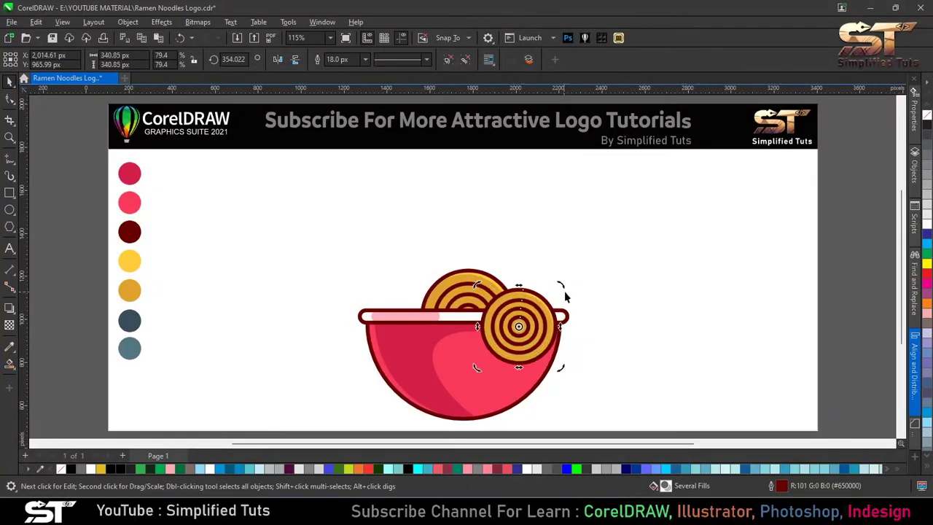
mouse_move(530, 295)
left_mouse_down()
mouse_move(539, 323)
mouse_move(522, 318)
left_mouse_up()
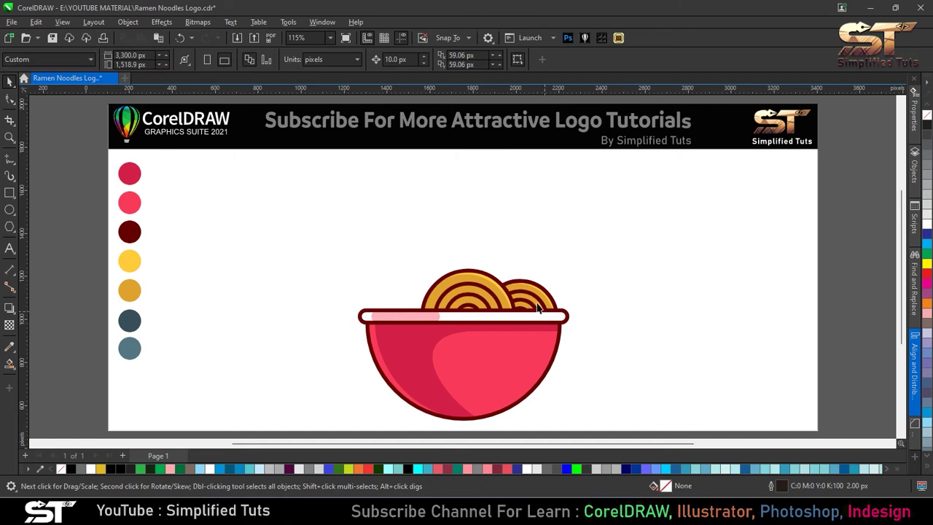
- Place another coil copy on the left rim and start a freehand chopstick line
left_click_drag(521, 318, 417, 330)
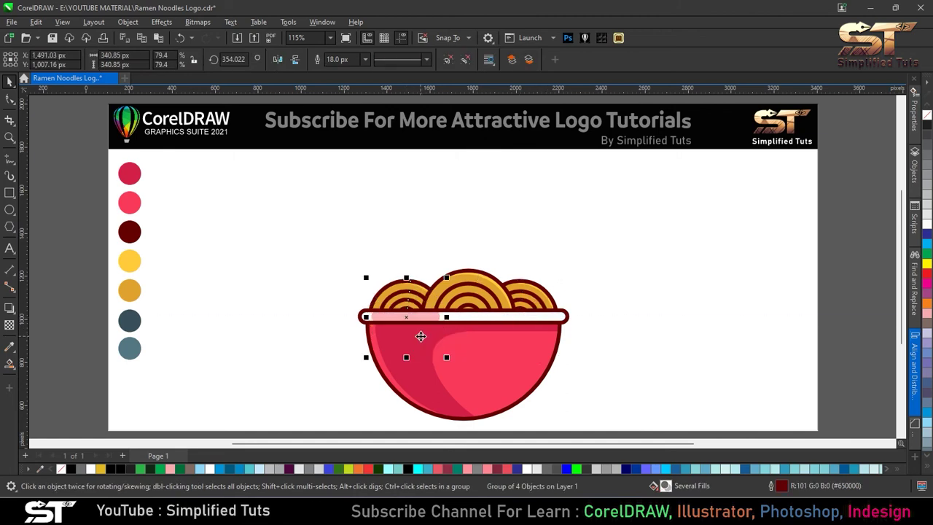
key("Escape")
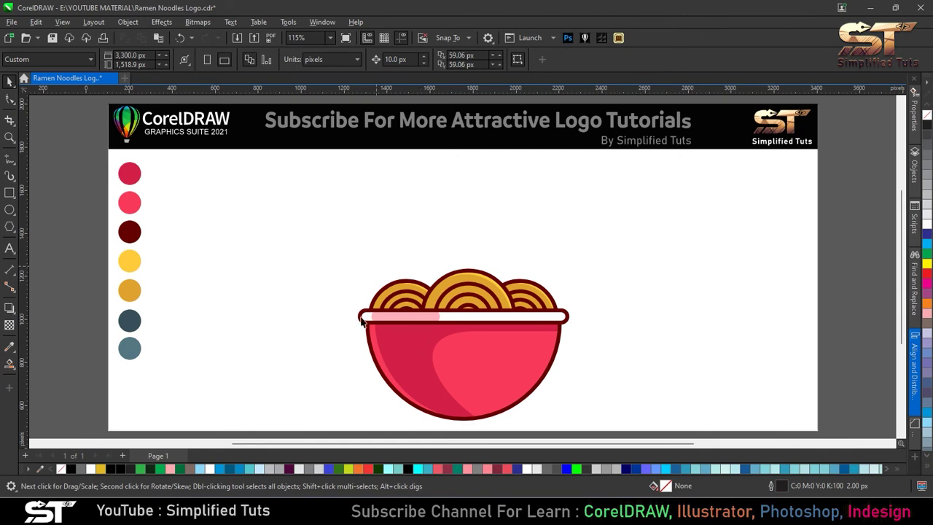
left_click(8, 160)
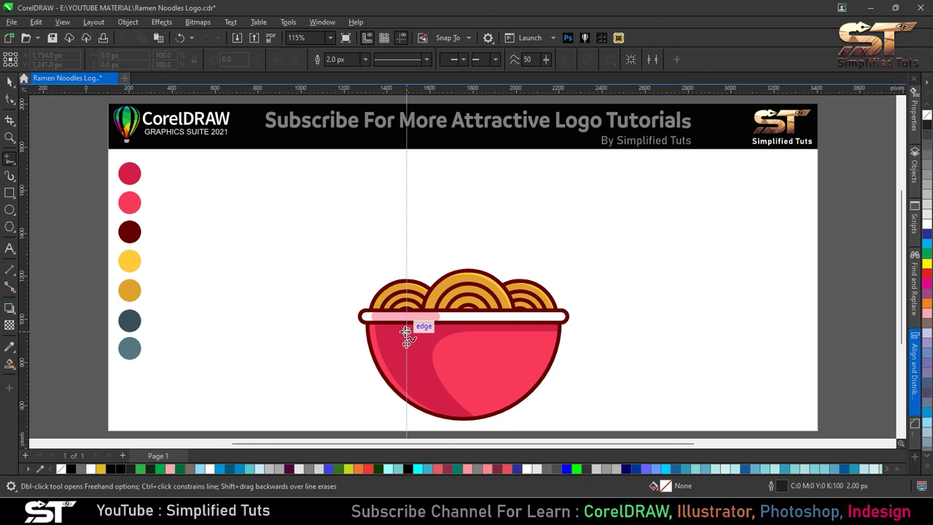
left_click(403, 312)
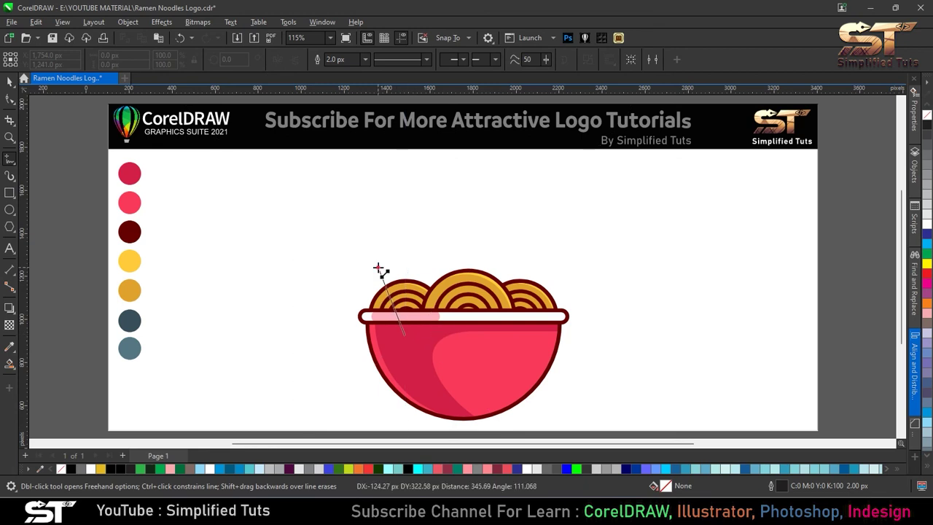
- Draw a tall, tilted, closed four-sided shape rising from the left noodles
left_click(378, 268)
left_click(406, 254)
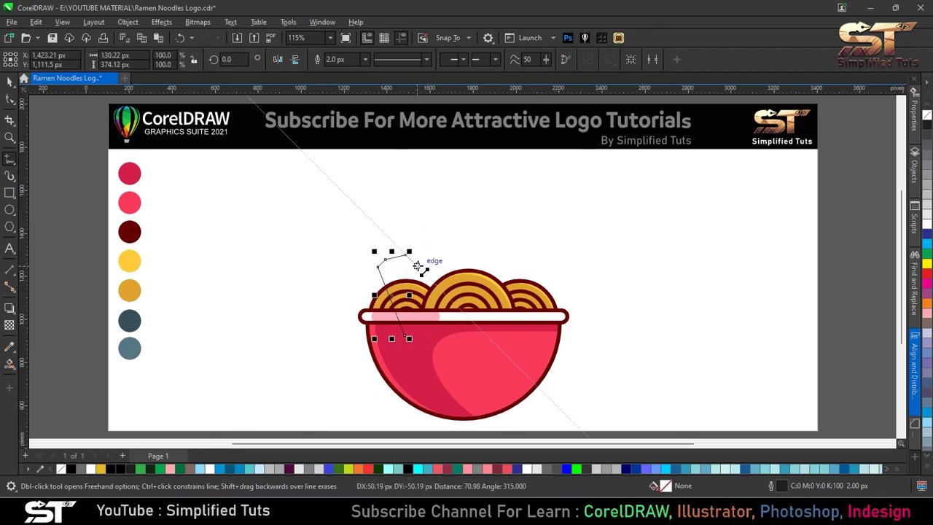
left_click(421, 264)
left_click(441, 335)
left_click(405, 335)
- Round off the shape's top corners by bending segments and removing an extra node
left_click(10, 99)
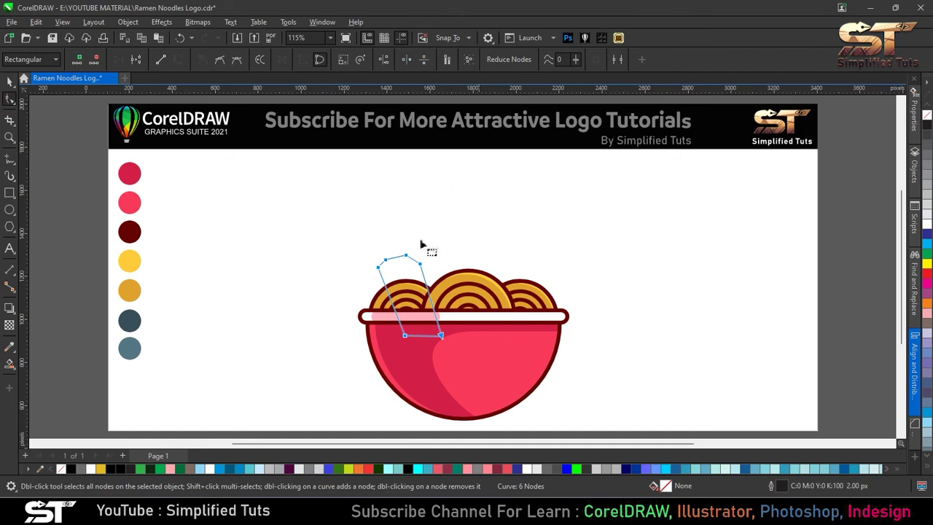
scroll(384, 269, "up", 2)
left_click(371, 255)
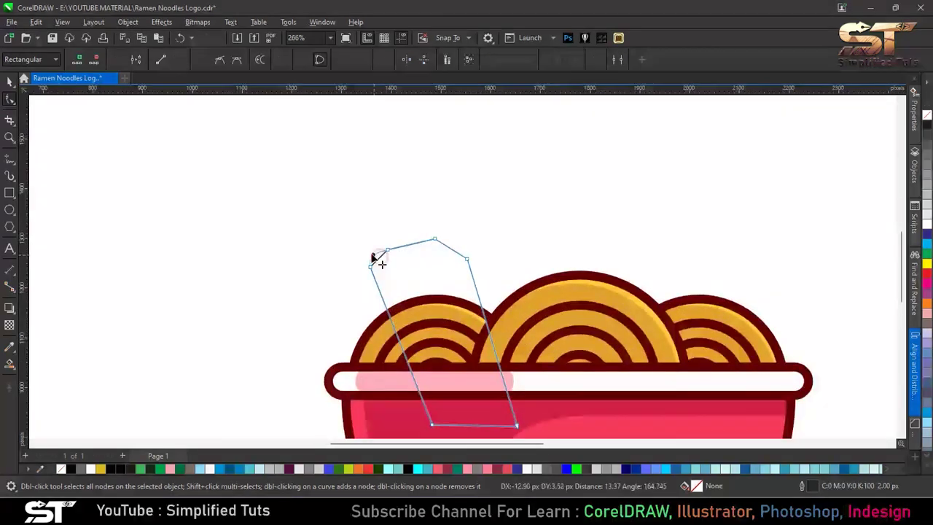
left_click_drag(451, 247, 458, 240)
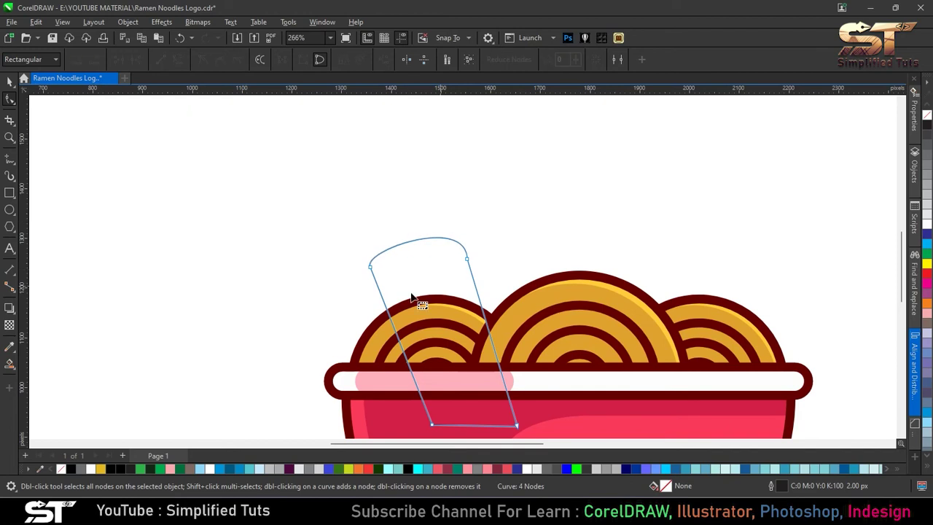
left_click_drag(352, 253, 388, 275)
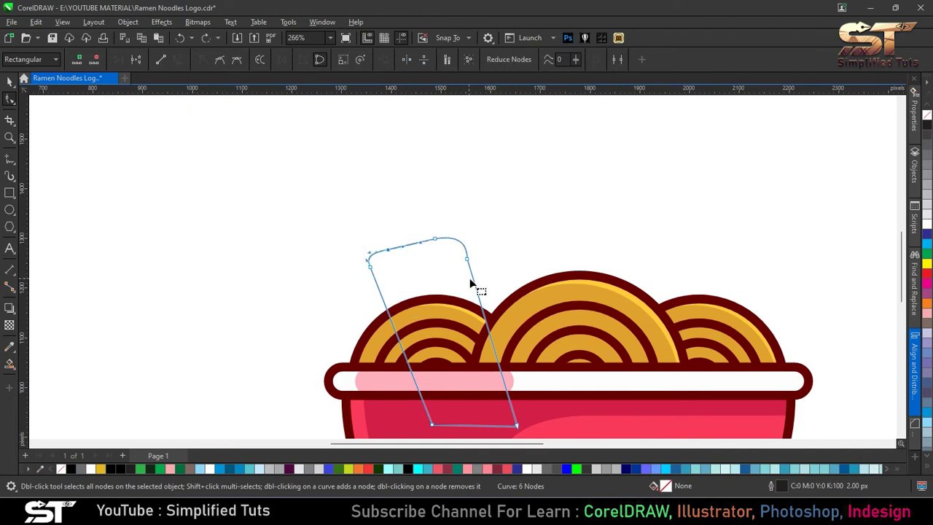
left_click(470, 255)
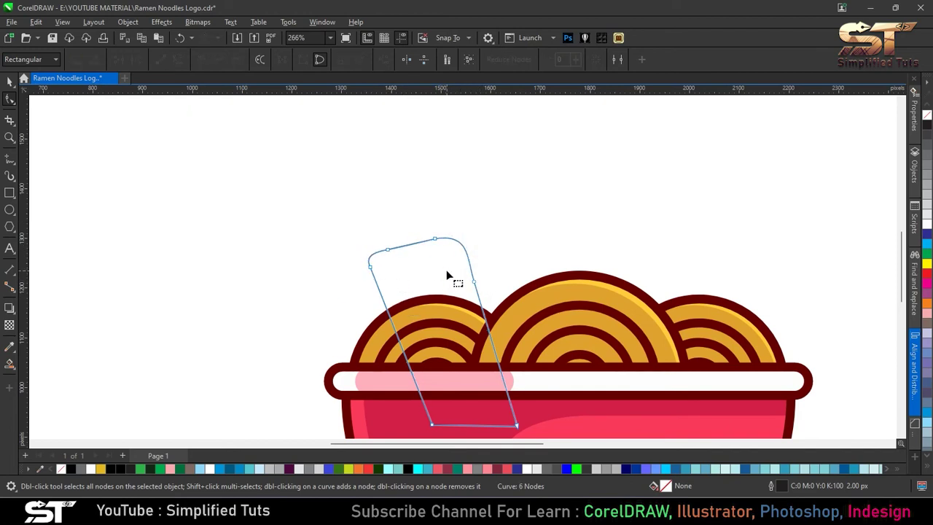
left_click_drag(470, 235, 464, 236)
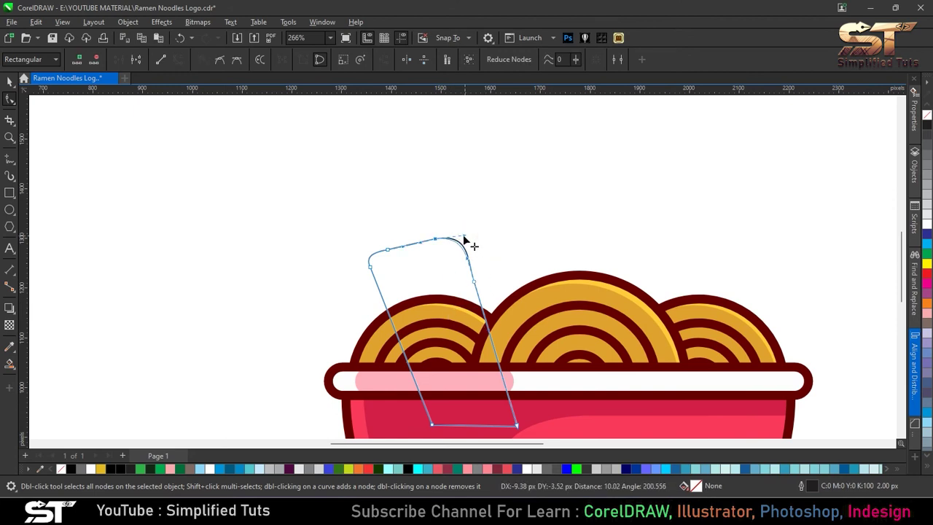
double_click(376, 282)
key("Delete")
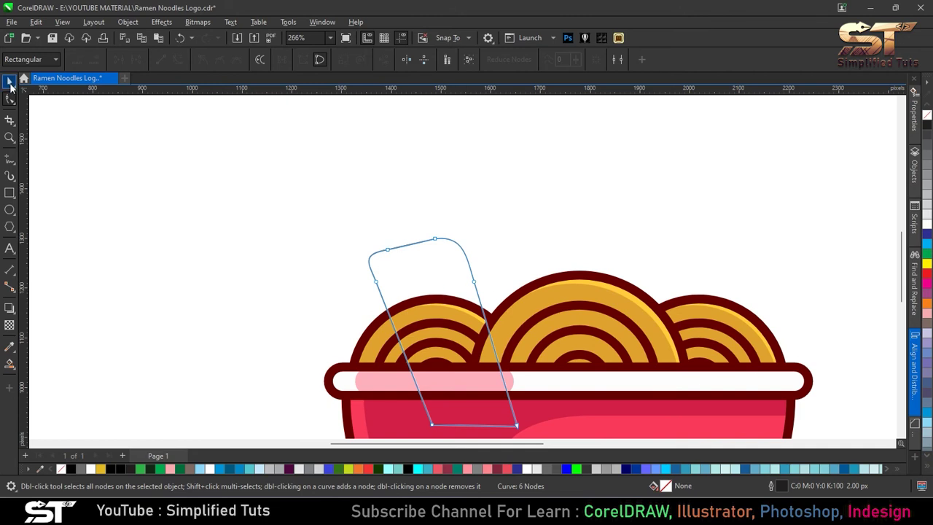
left_click(10, 83)
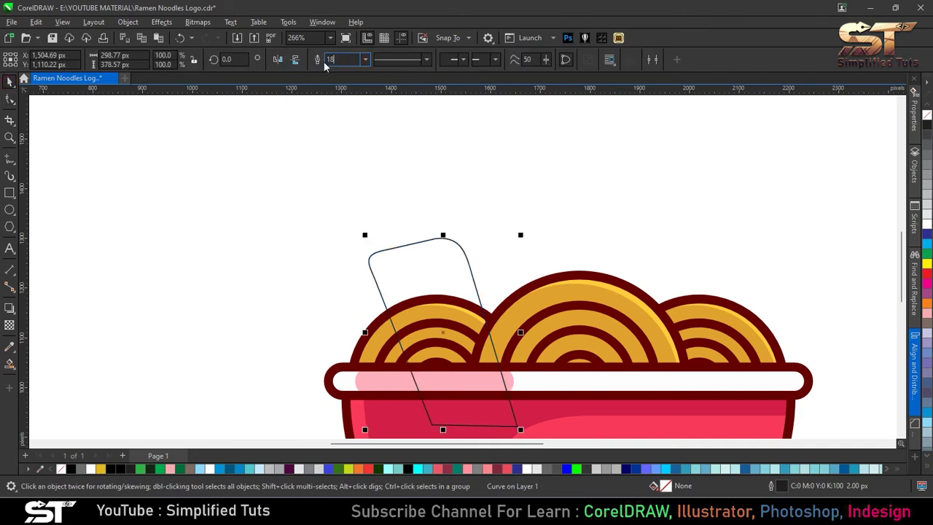
- Give the tilted shape an 18 px dark-red outline
key("Return")
key("F3")
left_click(9, 346)
left_click(153, 257)
scroll(452, 280, "up", 2)
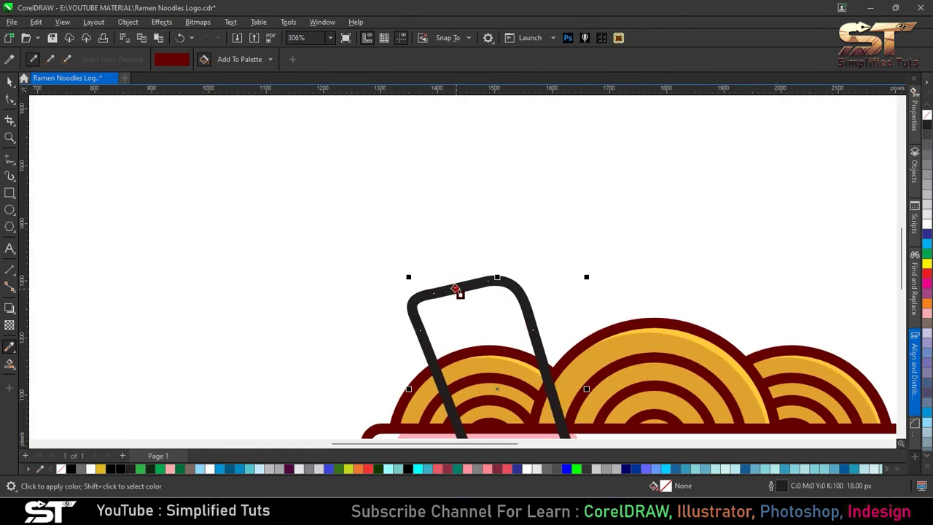
left_click(9, 82)
scroll(430, 292, "down", 1)
scroll(422, 295, "down", 1)
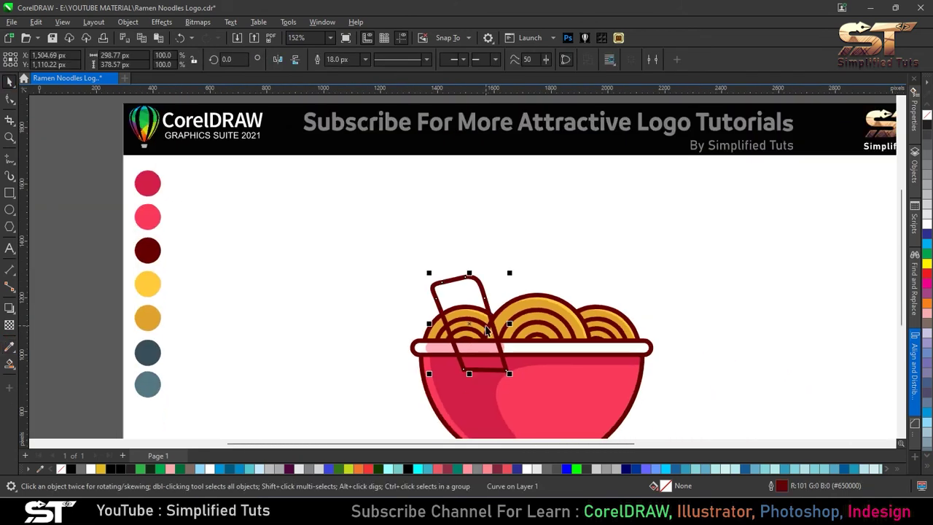
- Fill the shape dark slate and send it behind the noodles and bowl rim
left_click(8, 346)
left_click(147, 352)
left_click(474, 295)
left_click(8, 82)
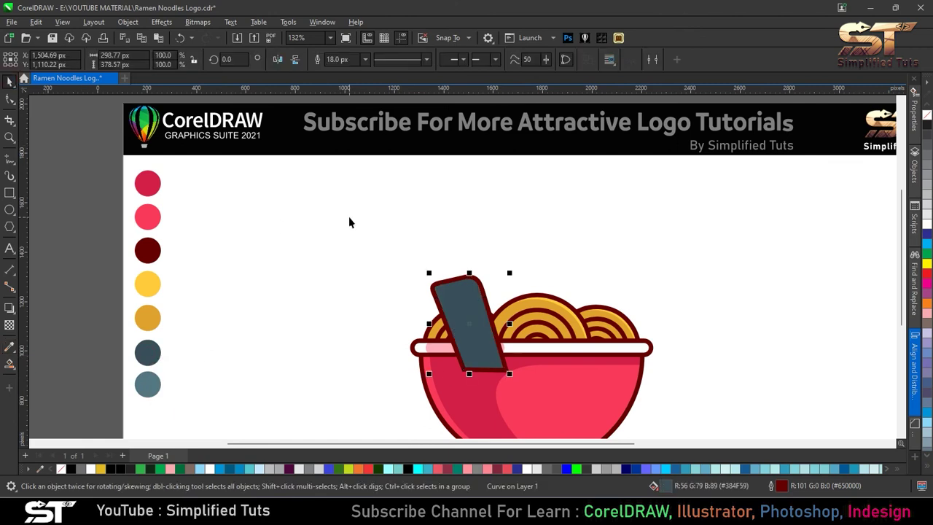
key("ctrl+Page_Down")
key("ctrl+Page_Down")
key("ctrl+Page_Down")
key("ctrl+Page_Down")
key("ctrl+a")
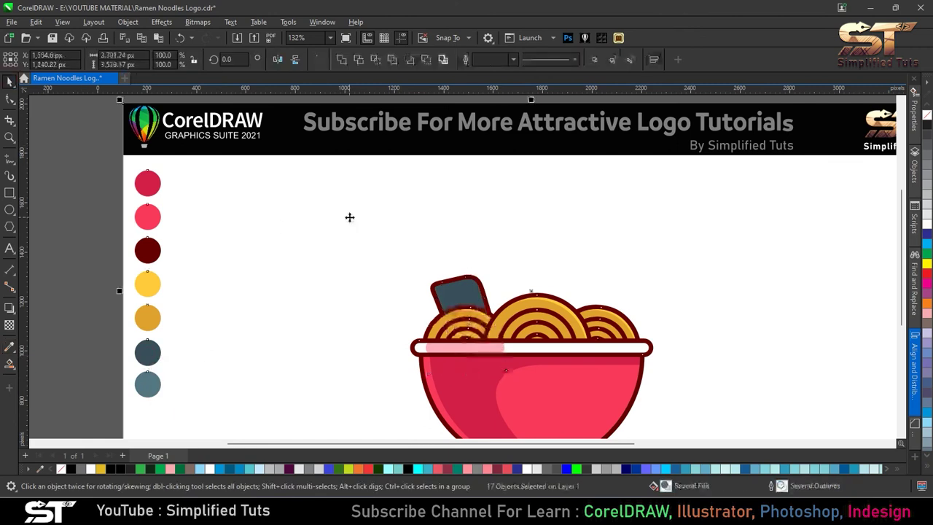
key("shift+F2")
left_click(413, 269)
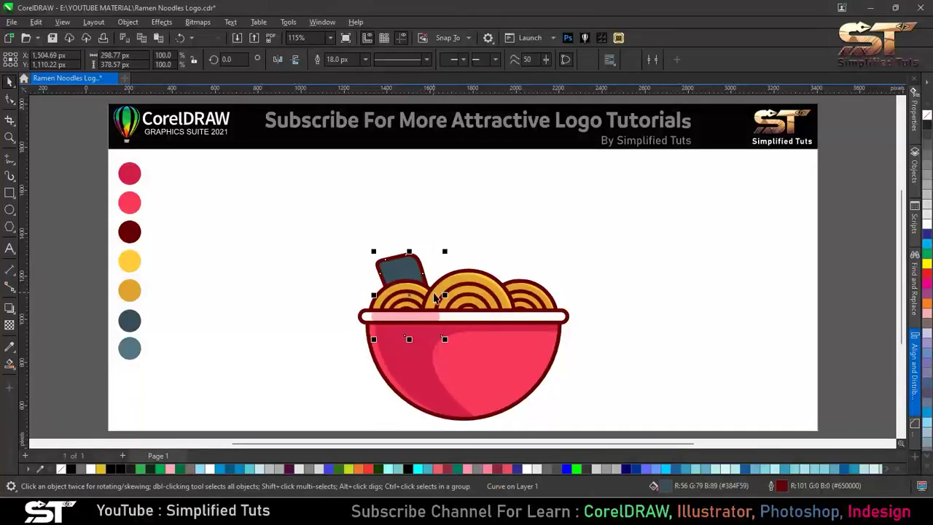
- Remove the slate shape's outline and Smart Fill a strip along its top and right edges
scroll(405, 268, "up", 2)
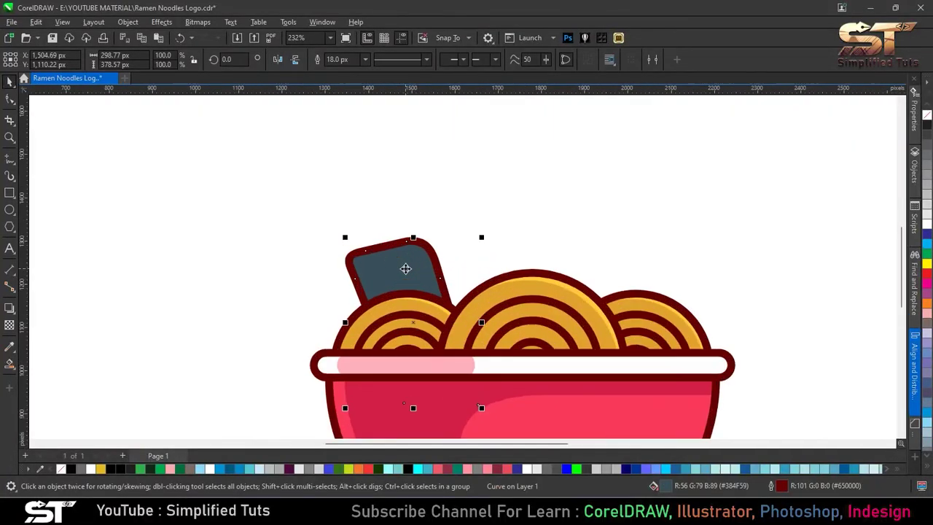
scroll(405, 268, "up", 3)
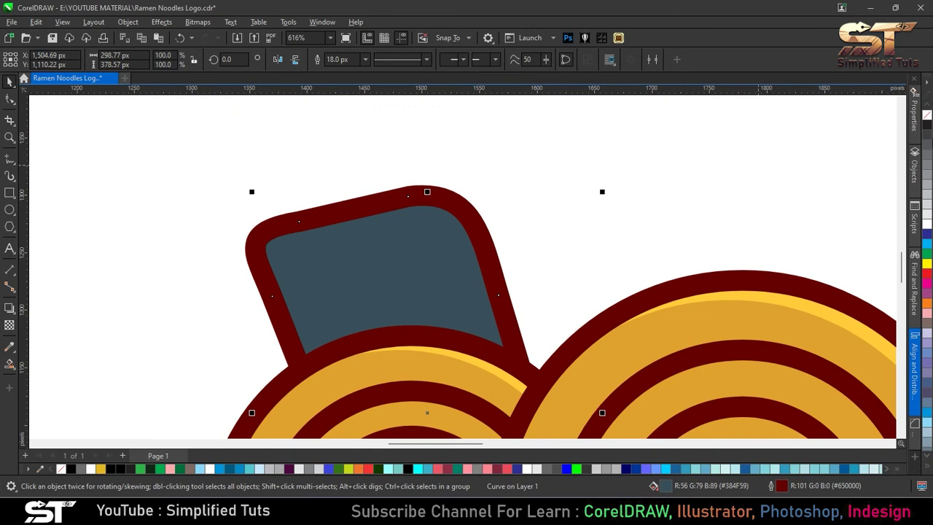
right_click(927, 116)
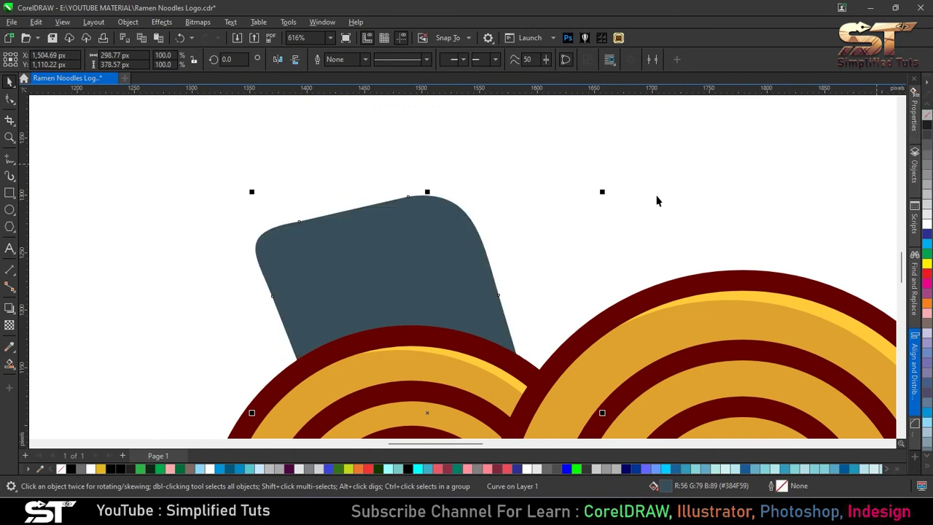
left_click(9, 158)
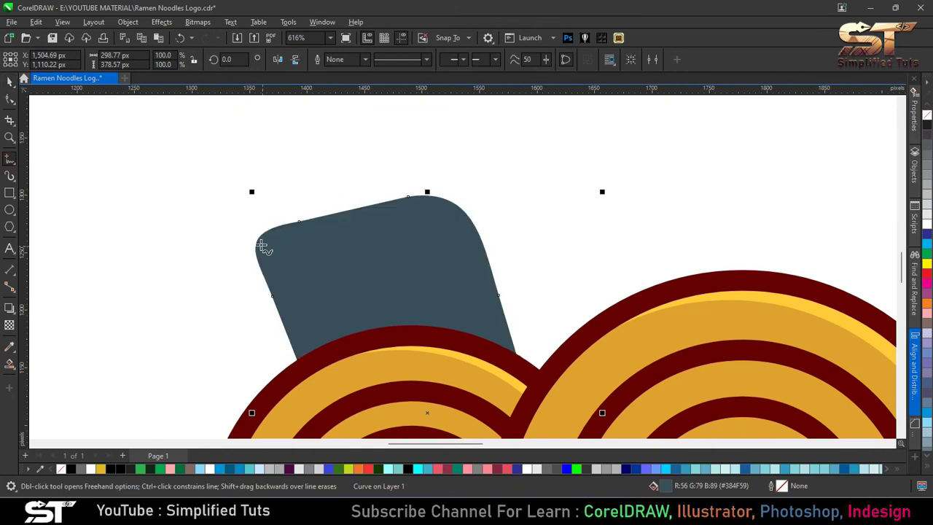
left_click(239, 244)
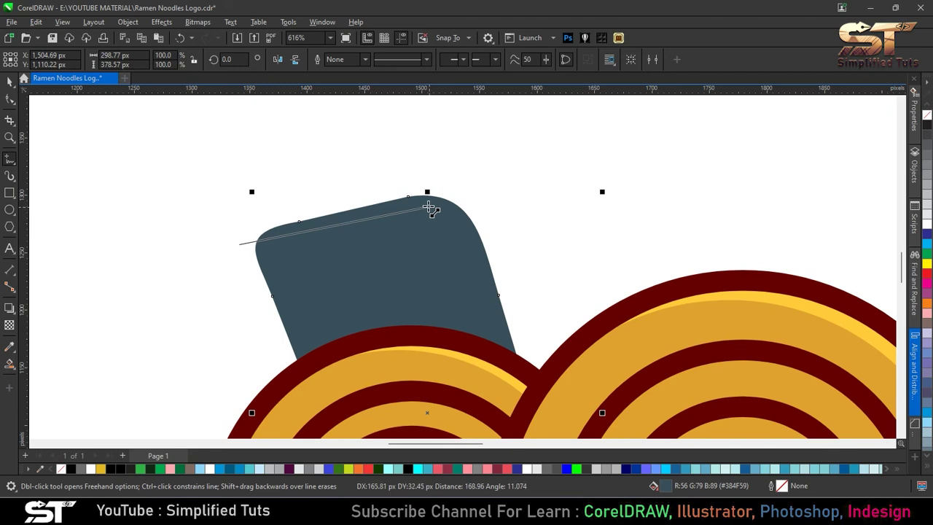
double_click(446, 206)
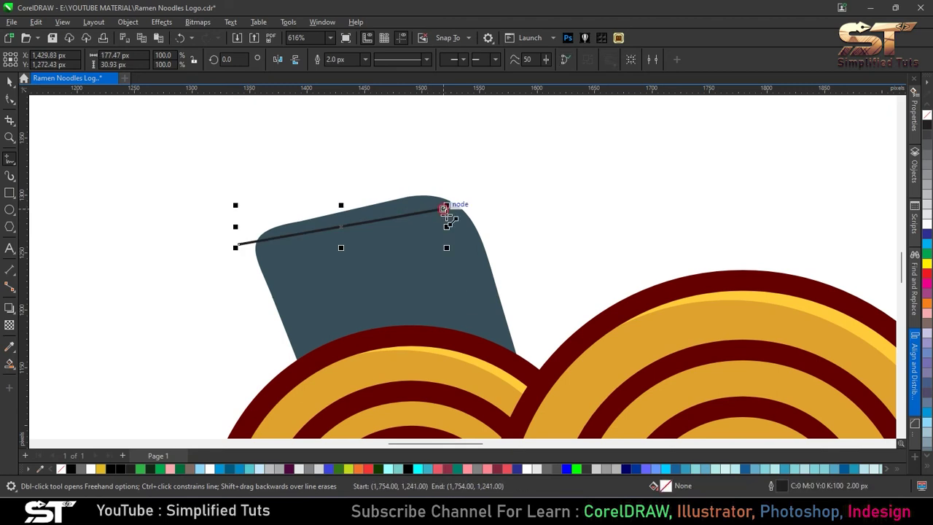
left_click(506, 383)
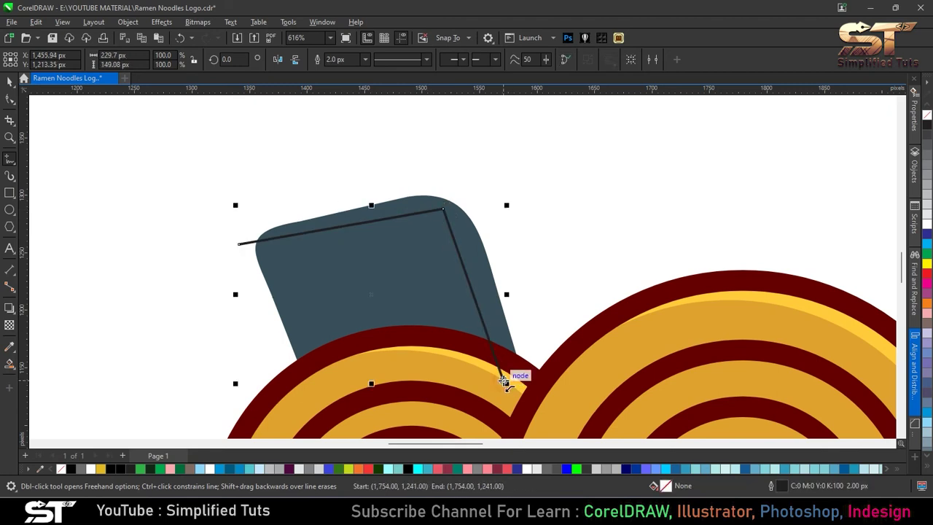
left_click(7, 82)
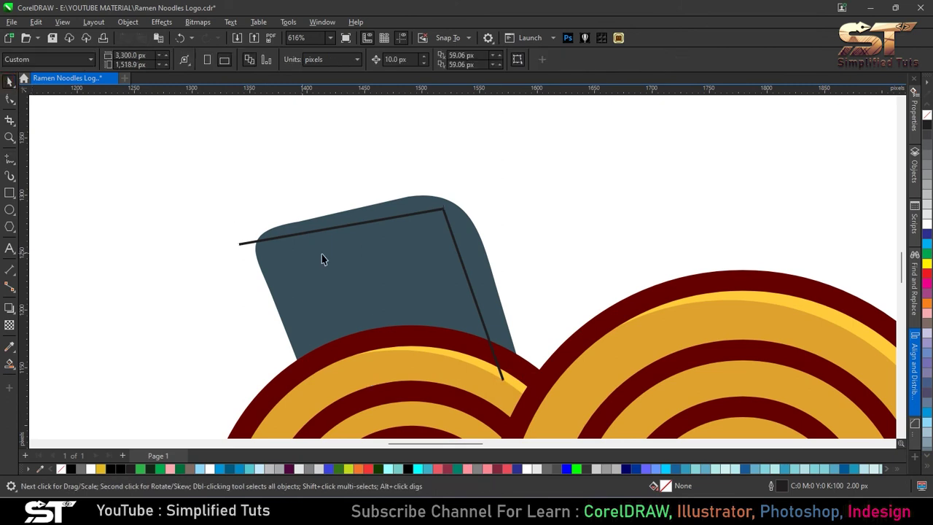
left_click(9, 363)
left_click(437, 204)
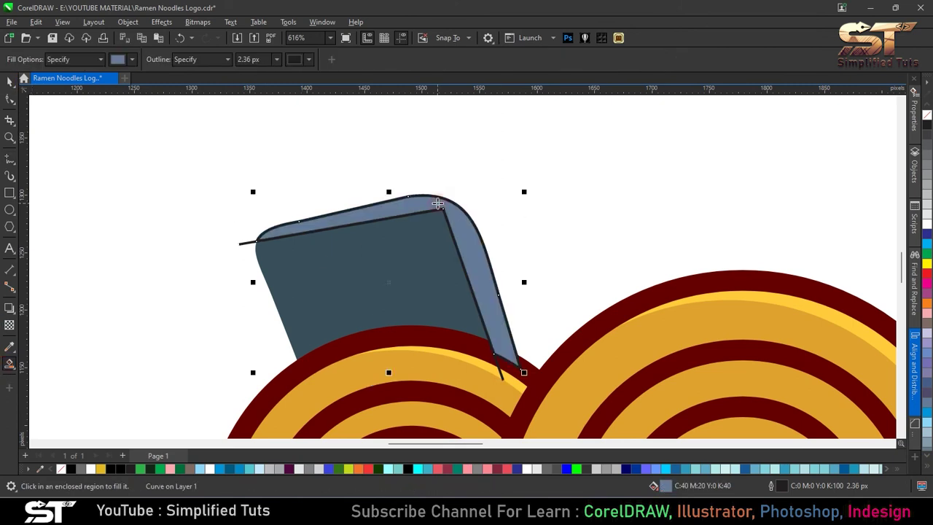
left_click(10, 80)
- Colour the new edge strip with the grey-blue swatch
left_click(487, 277)
scroll(437, 317, "down", 3)
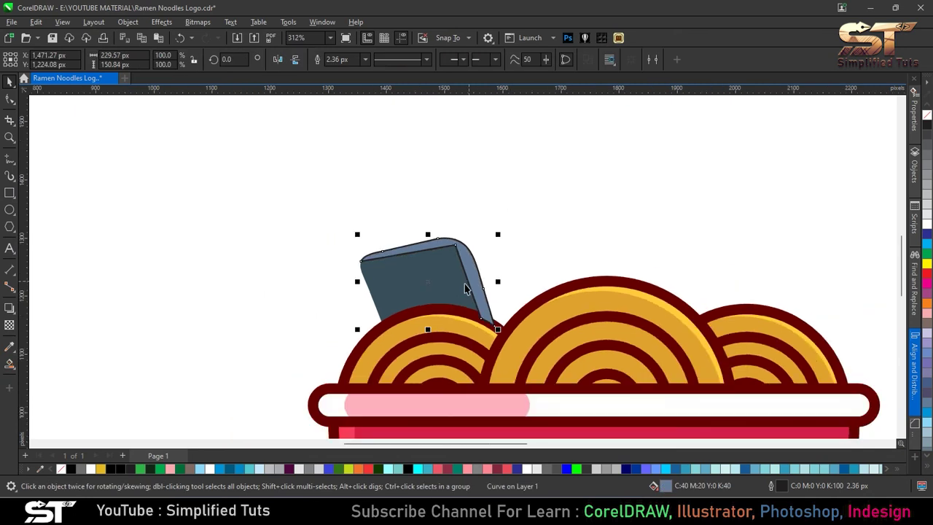
scroll(443, 311, "down", 2)
scroll(444, 311, "down", 2)
key("i")
left_click(143, 375)
scroll(488, 341, "up", 4)
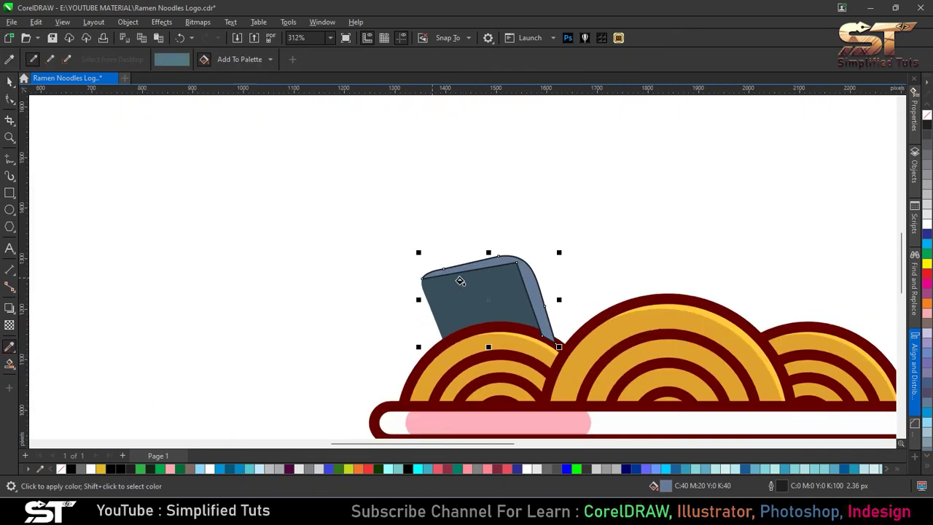
scroll(506, 248, "up", 2)
left_click(506, 249)
- Restore the slate shape's outline width to 18 px
key("space")
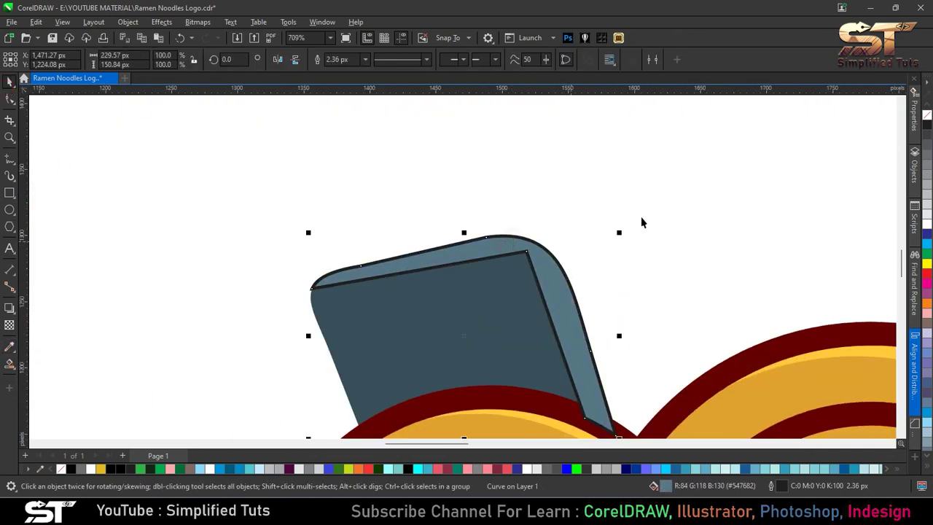
left_click(460, 303)
scroll(459, 303, "down", 4)
scroll(460, 303, "down", 3)
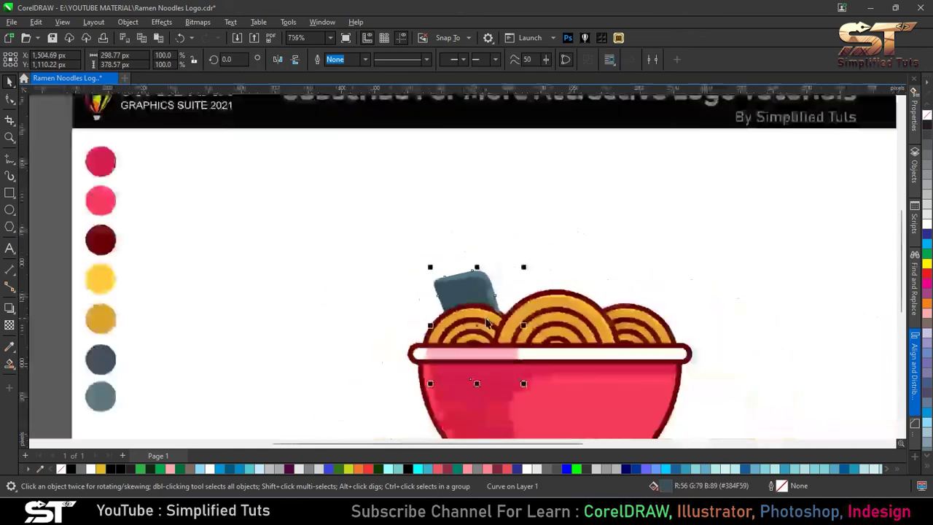
type("18")
key("Return")
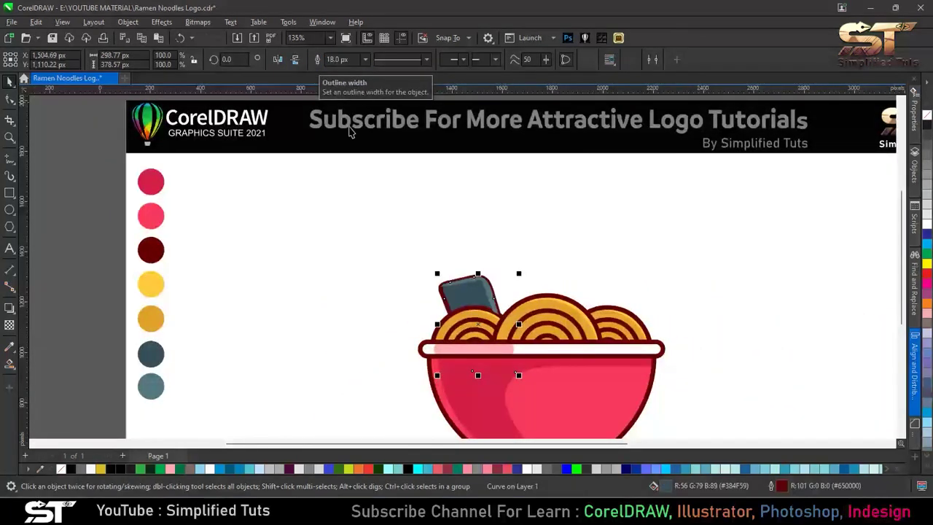
scroll(468, 291, "up", 3)
scroll(468, 290, "up", 2)
- Open the shape's clipped contents and select the dark inner shading curve
key("Escape")
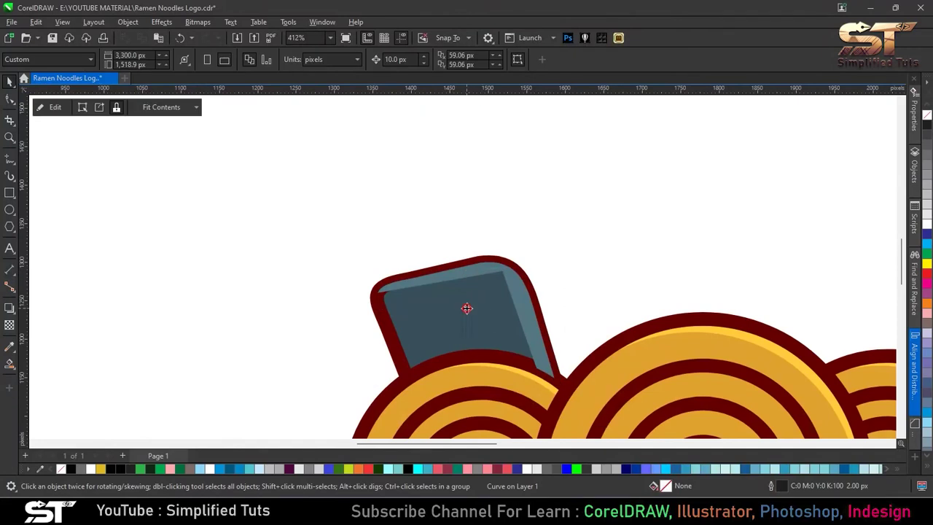
double_click(510, 297)
scroll(514, 294, "up", 3)
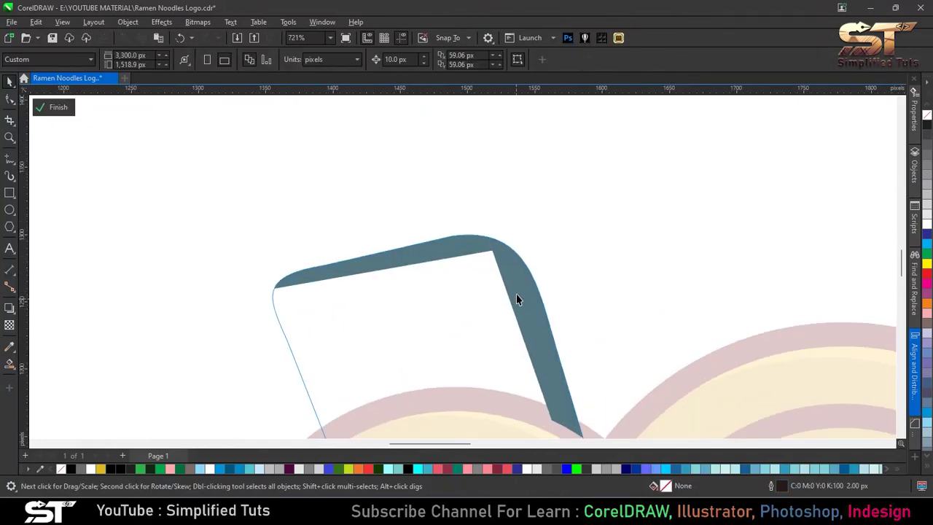
left_click(514, 295, "ctrl")
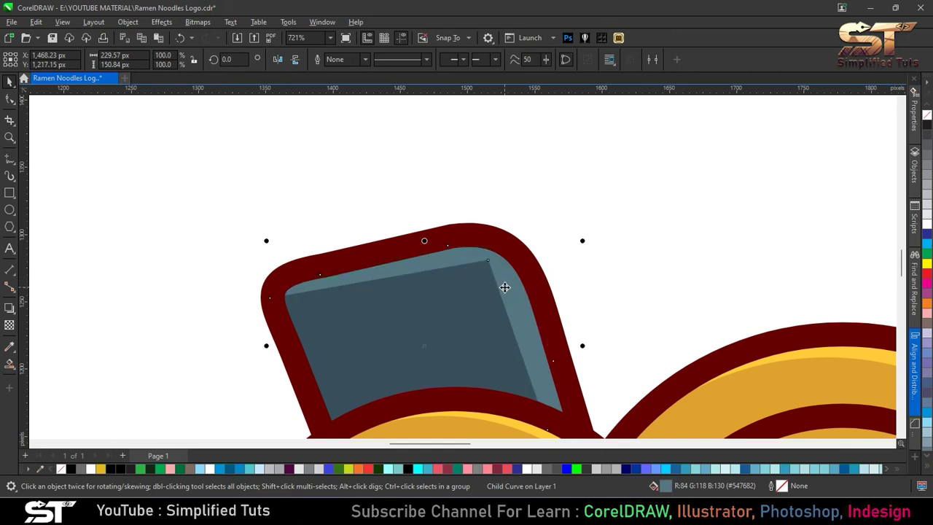
key("Escape")
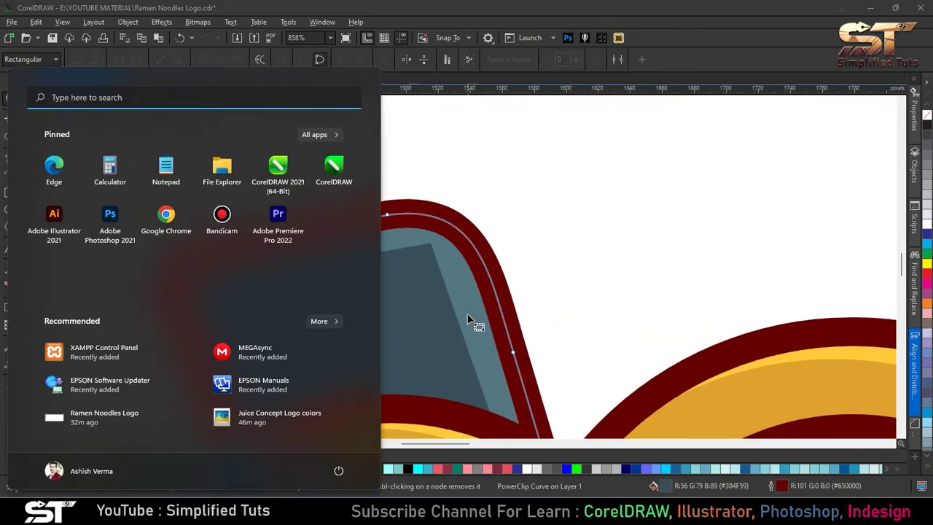
left_click(494, 208)
left_click(9, 81)
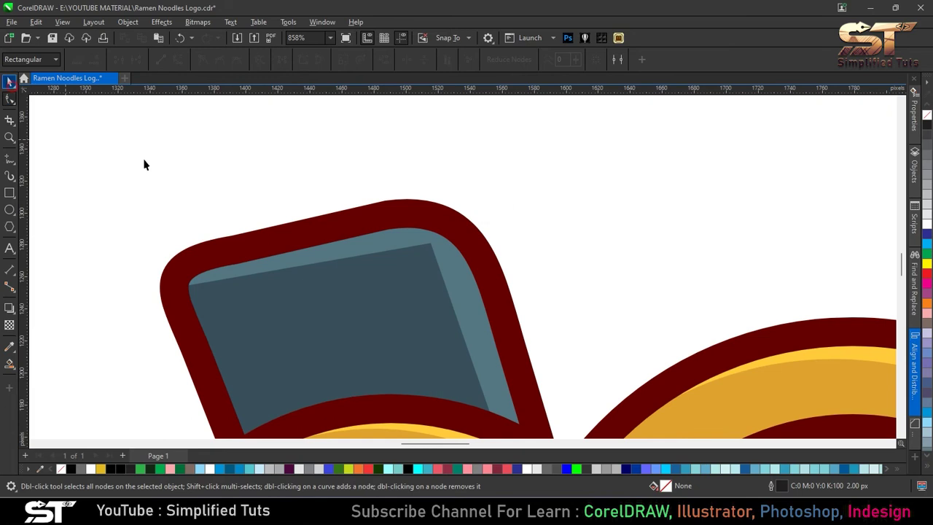
left_click(459, 287, "ctrl")
left_click(465, 286, "ctrl")
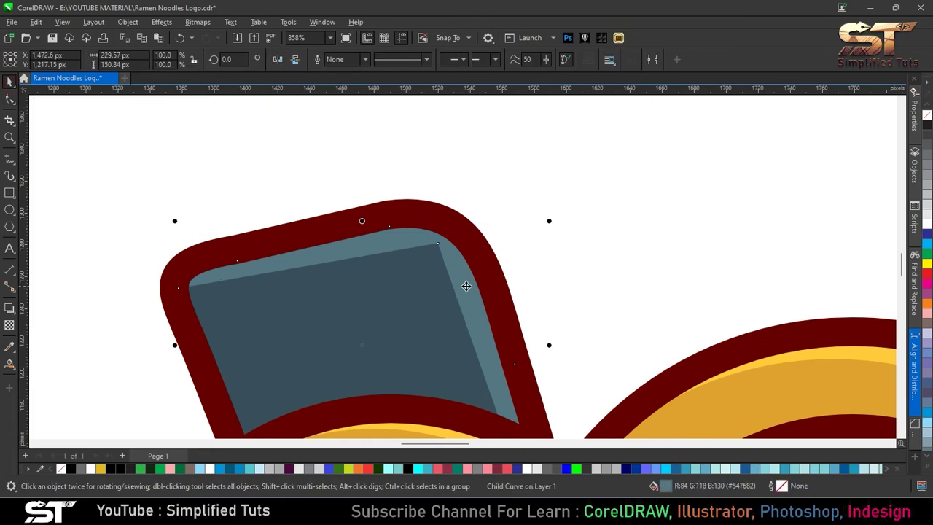
- Round the shading's top-right corner by adding nodes, removing the corner node and bending the curve
left_click(9, 98)
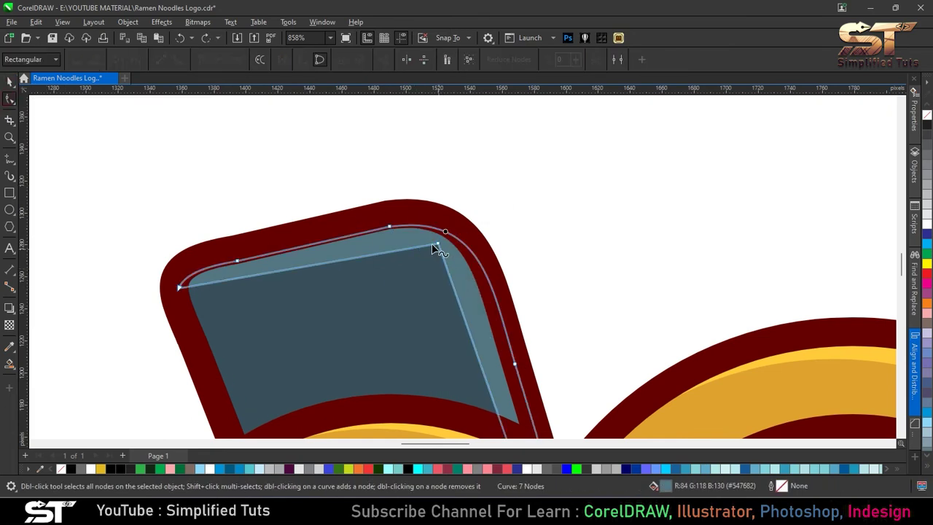
double_click(387, 252)
double_click(459, 308)
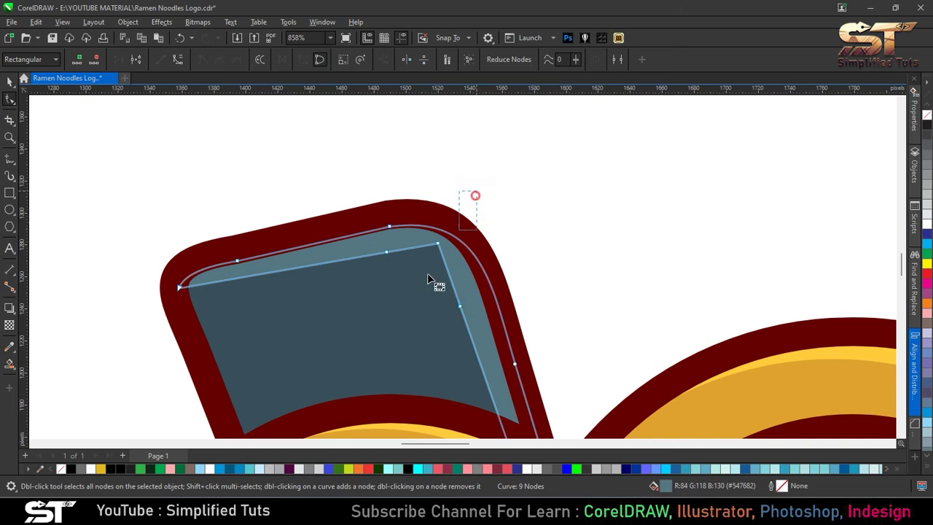
double_click(437, 243)
left_click_drag(453, 240, 446, 251)
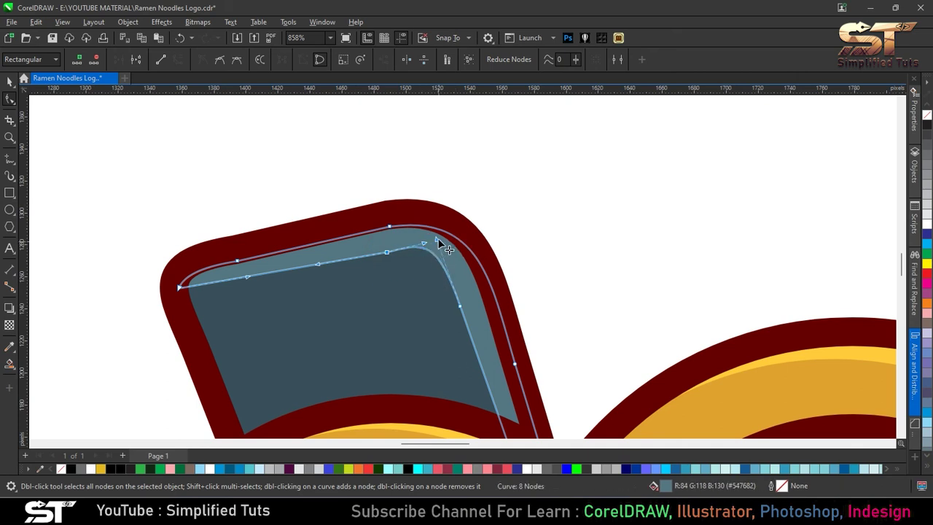
key("space")
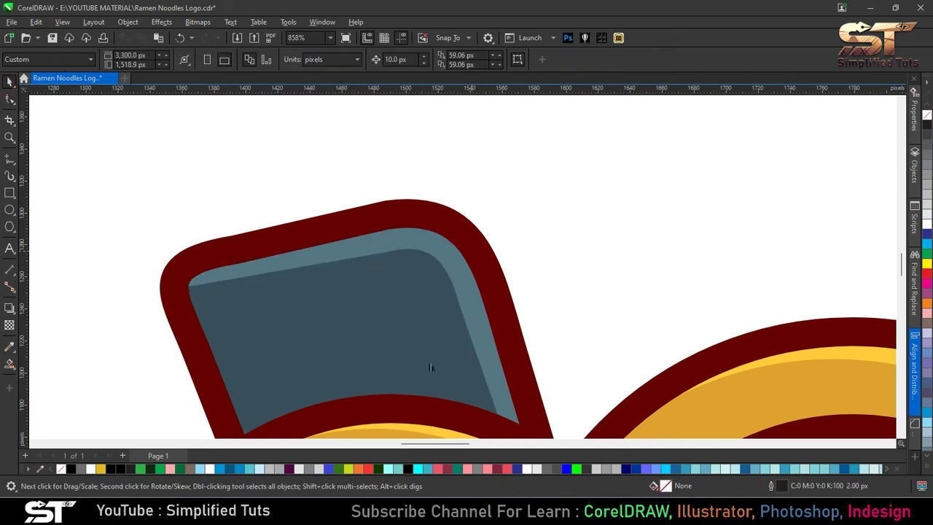
key("shift+F4")
- Rotate a copy of the nori sheet so it tilts the opposite way beside the first
key("ctrl+a")
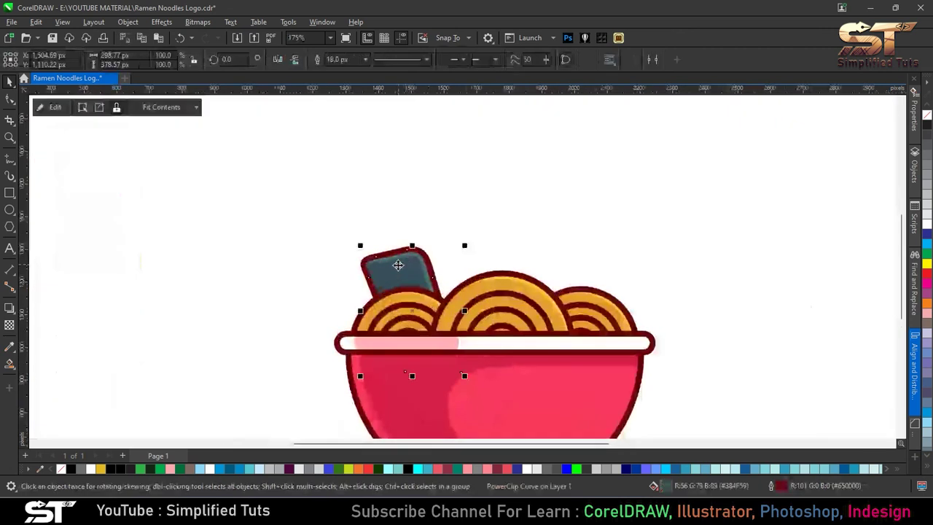
left_click(409, 271)
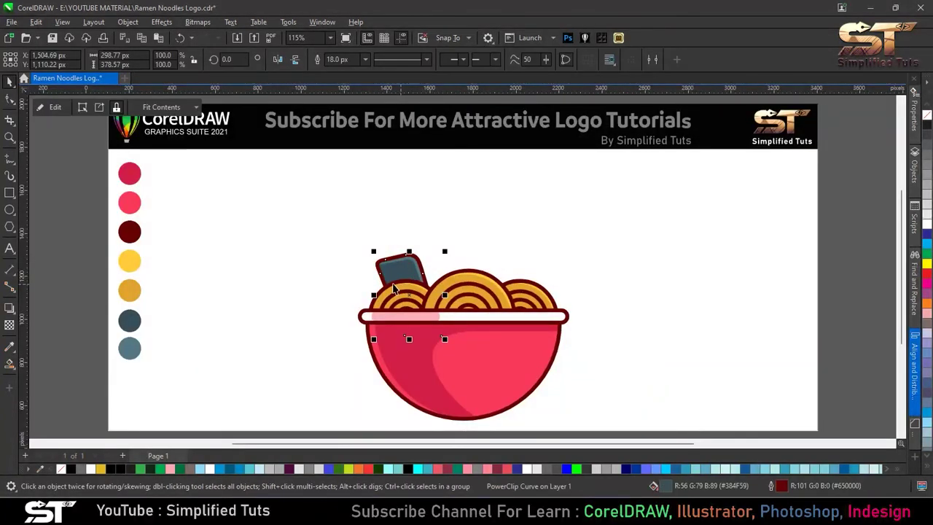
left_click(394, 287)
left_click_drag(378, 249, 441, 266)
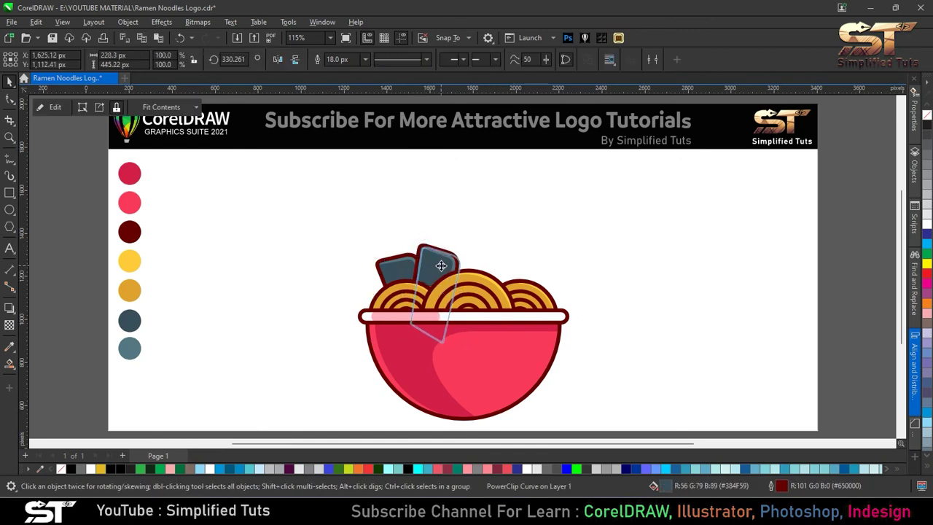
left_click(420, 269)
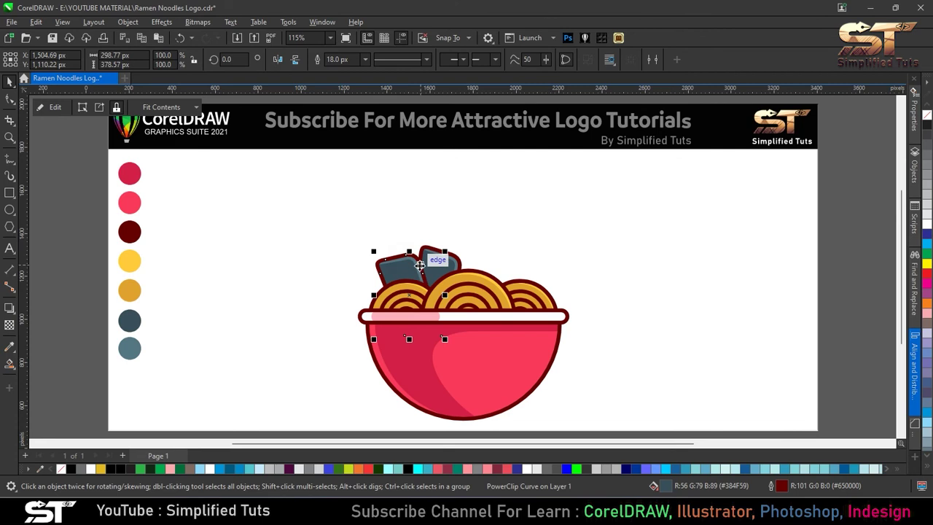
key("Escape")
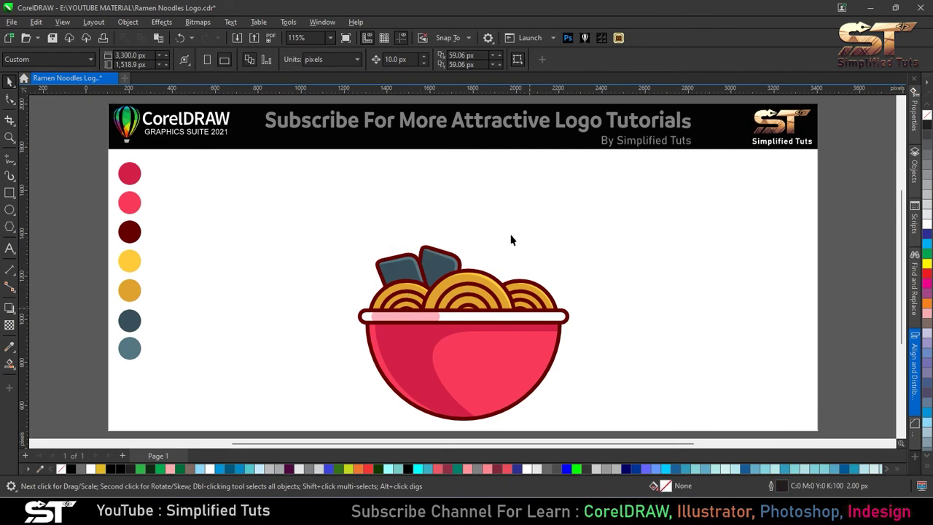
left_click(497, 323)
- Draw a tall thin strip reaching down into the bowl with an 18 px outline
key("Escape")
left_click(8, 193)
left_click_drag(490, 168, 505, 331)
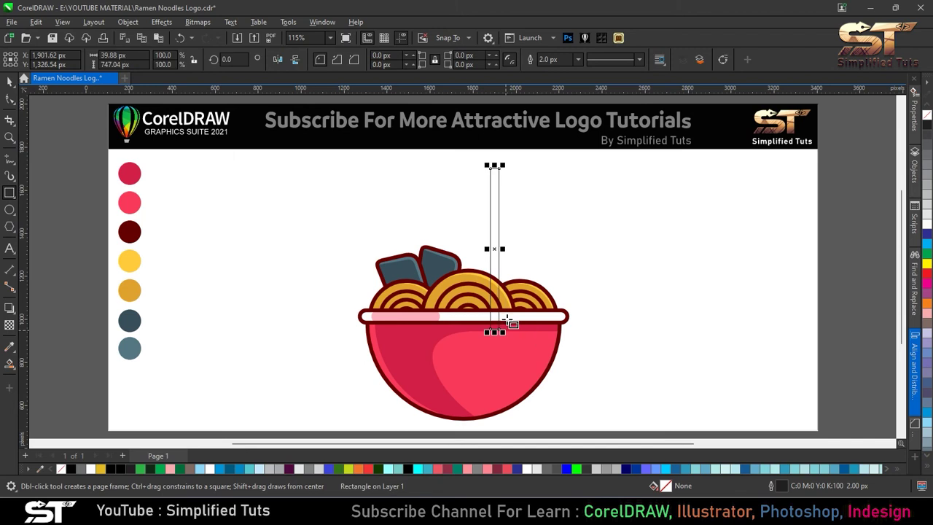
type("18")
key("Return")
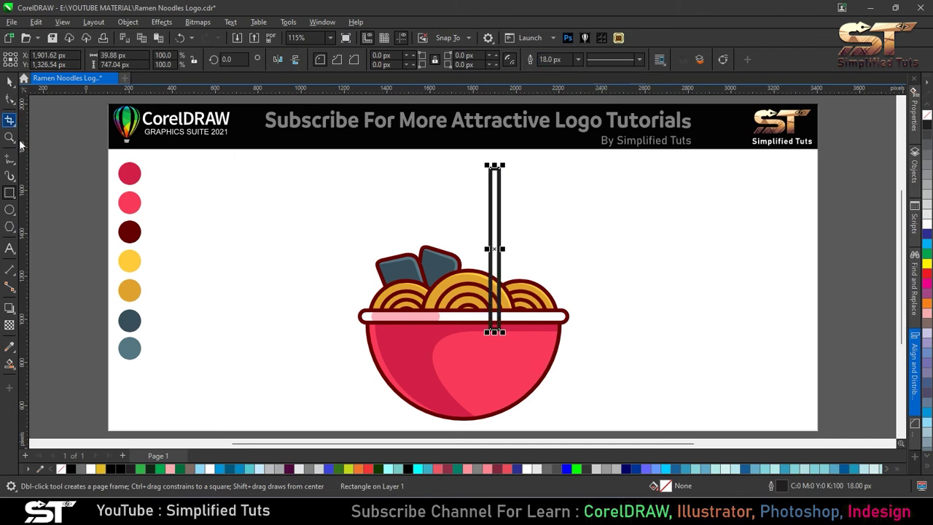
- Eyedrop the golden orange from the colour dots onto the strip's outline
left_click(9, 347)
left_click(129, 232)
left_click(491, 176)
key("space")
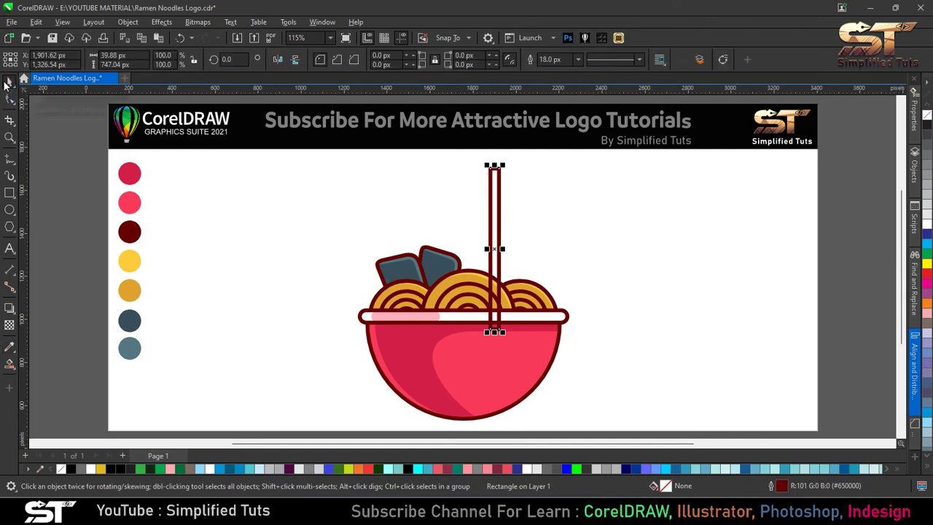
left_click(129, 290)
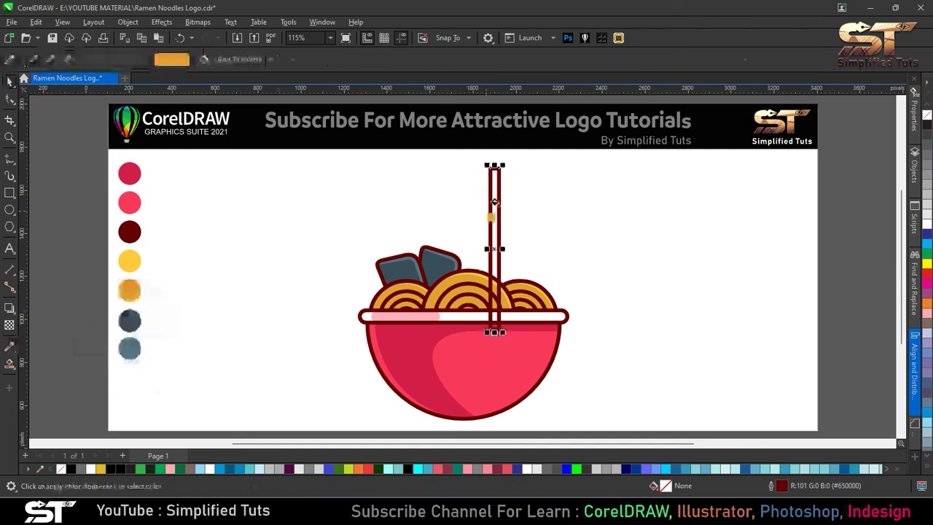
left_click(492, 219)
left_click(6, 81)
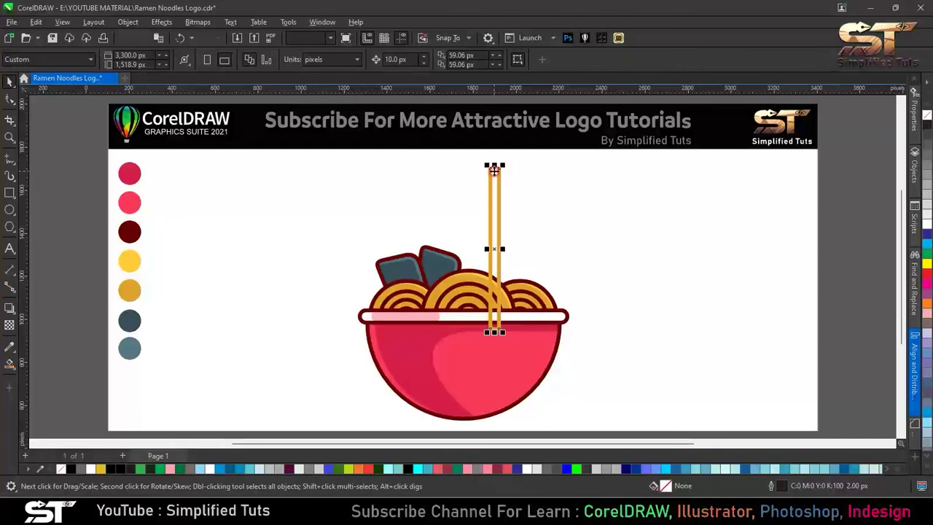
- Round the strip's corners and place mirrored copies of the strand beside it
key("F10")
mouse_move(492, 171)
left_mouse_down()
mouse_move(495, 178)
mouse_move(504, 162)
left_mouse_up()
key("space")
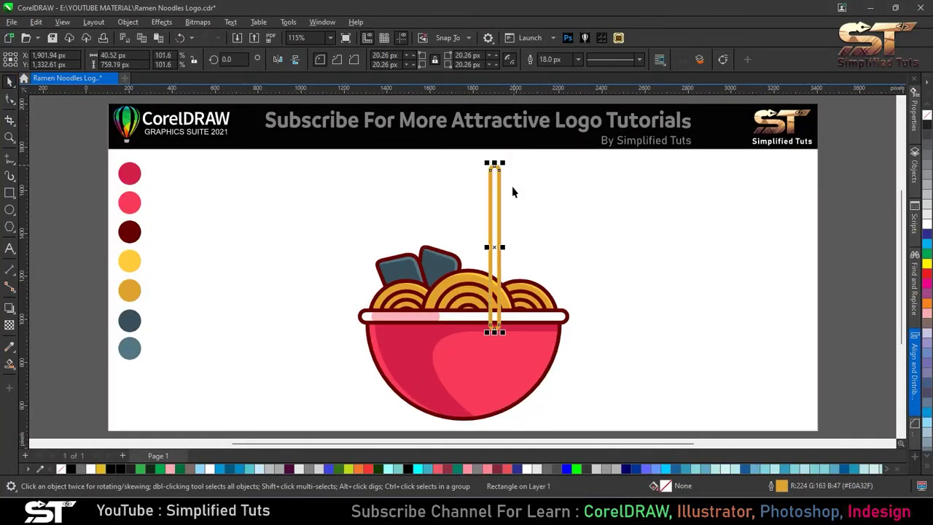
left_click_drag(509, 250, 510, 249)
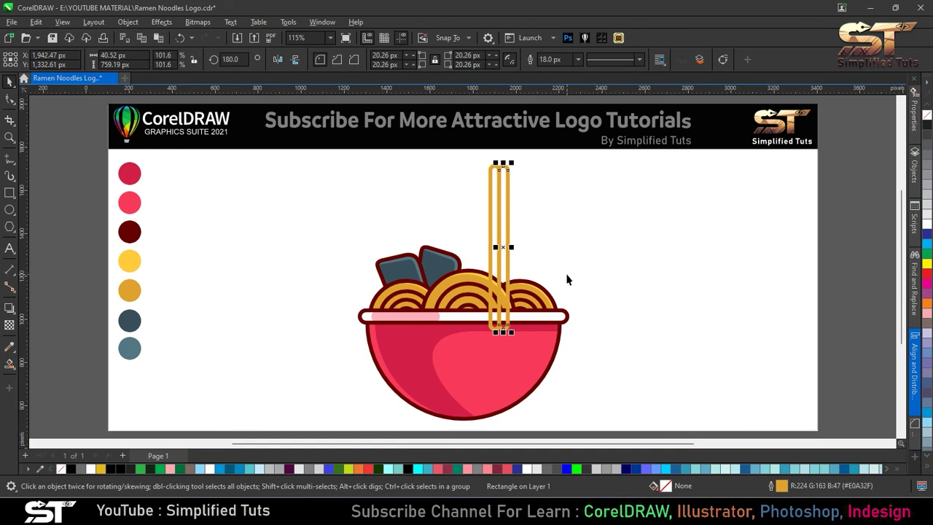
key("Right")
key("Right")
key("Right")
key("Right")
key("Right")
key("Right")
key("Escape")
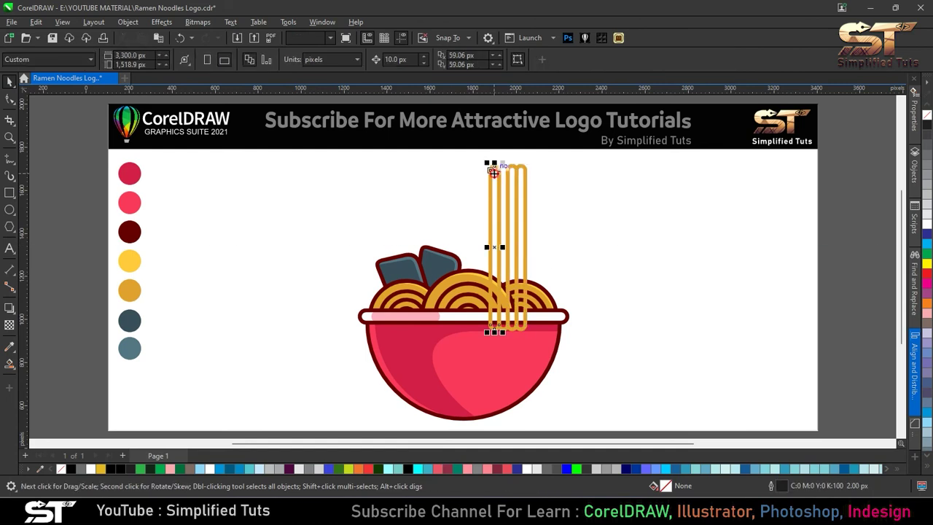
- Stretch the selected noodle strands wider across the bowl and slightly adjust their top height
scroll(525, 352, "up", 3)
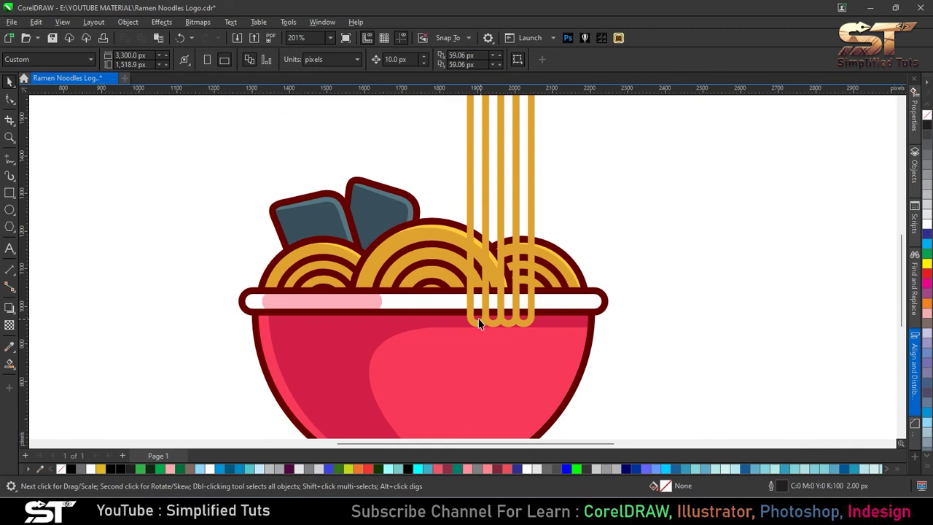
left_click(478, 321)
left_click(513, 324, "shift")
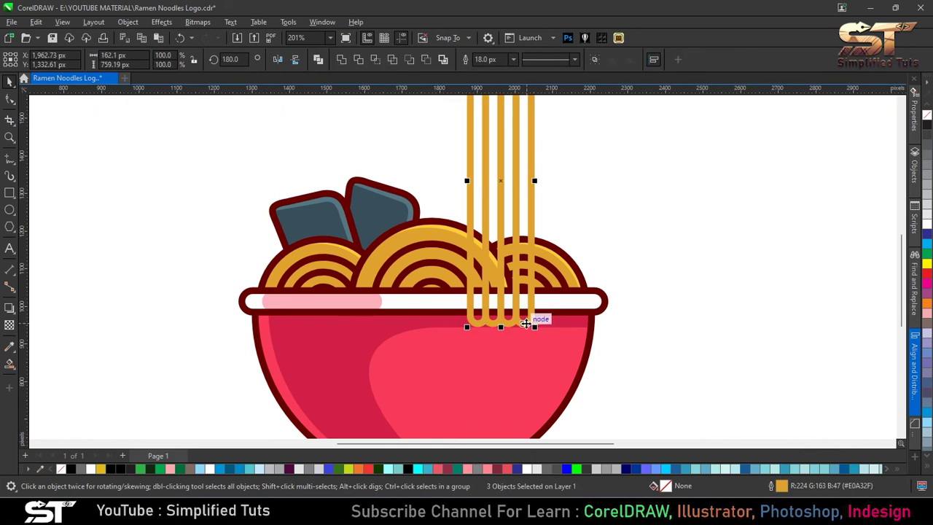
scroll(509, 325, "down", 3)
key("ctrl+a")
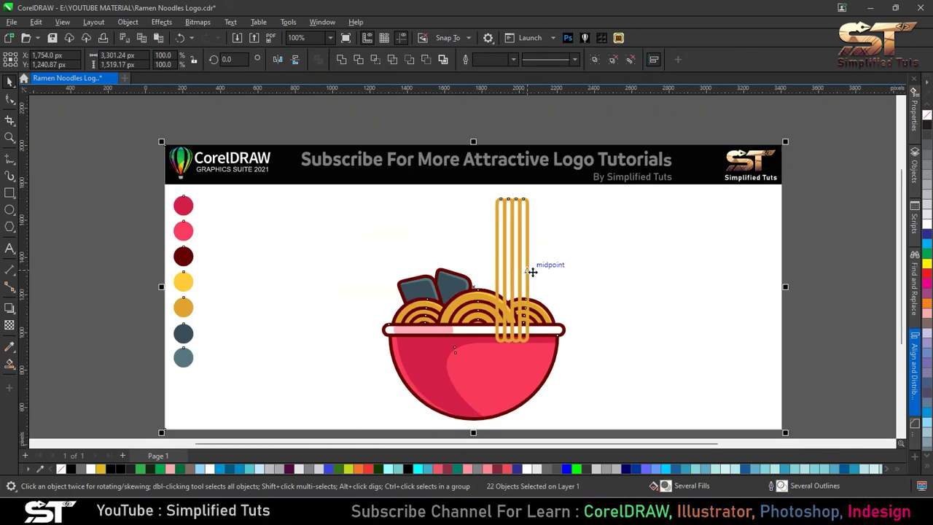
key("Escape")
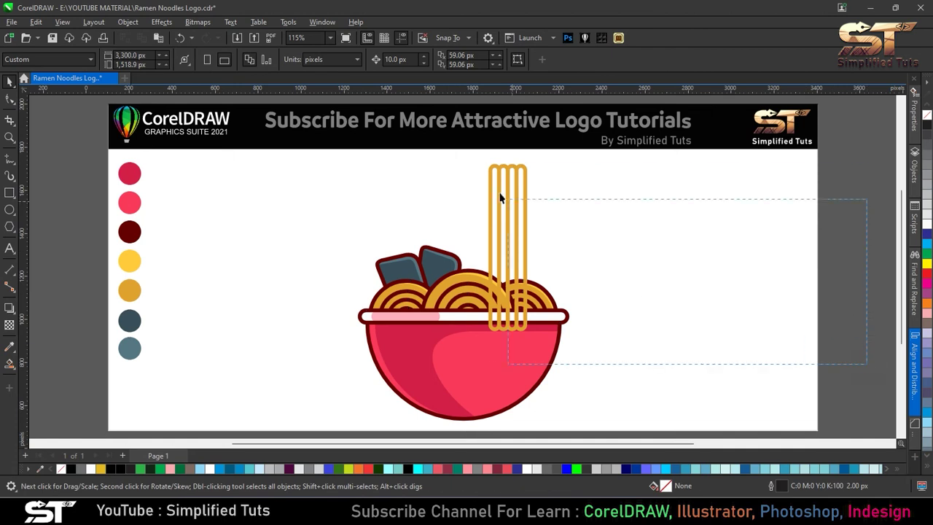
left_click_drag(479, 159, 478, 159)
left_click_drag(533, 250, 540, 252)
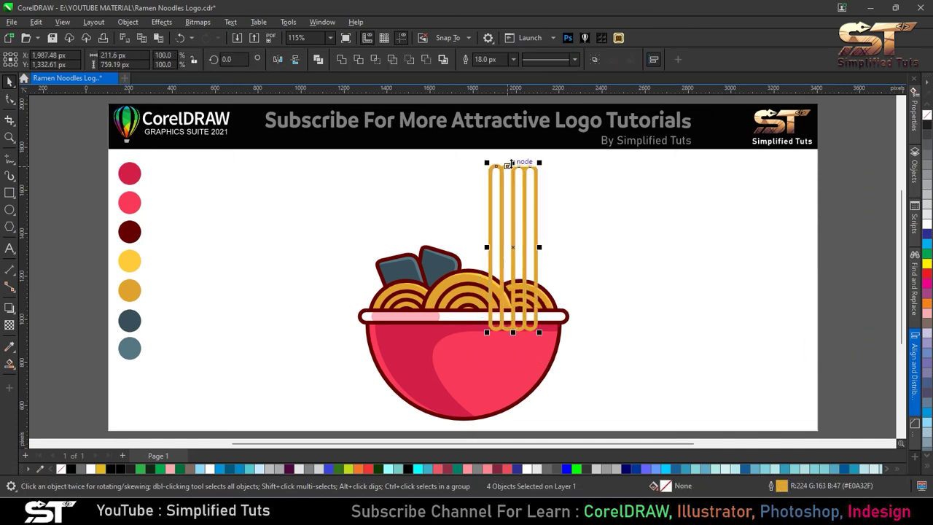
left_click_drag(513, 162, 521, 163)
left_click(10, 347)
- Fill the noodle strands with the sampled golden orange
left_click(129, 290)
left_click(495, 202)
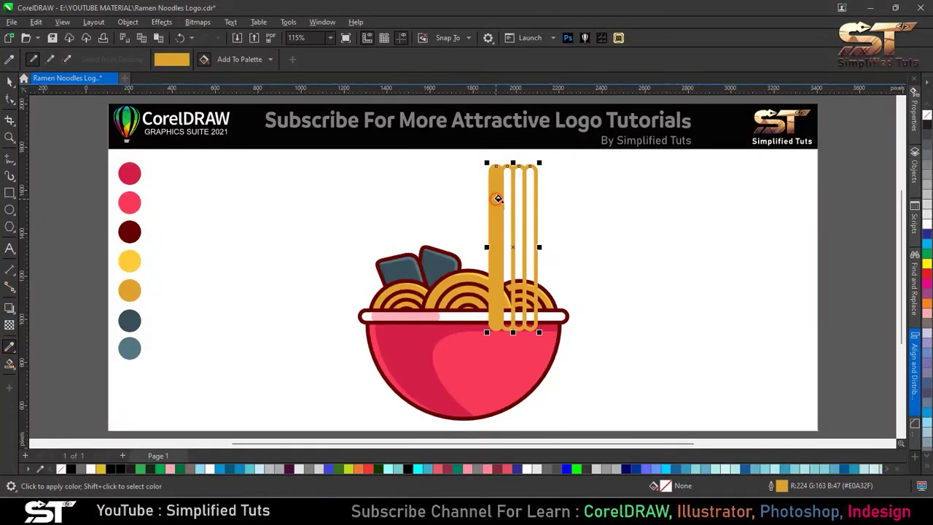
left_click(518, 190)
left_click(526, 191)
left_click(10, 81)
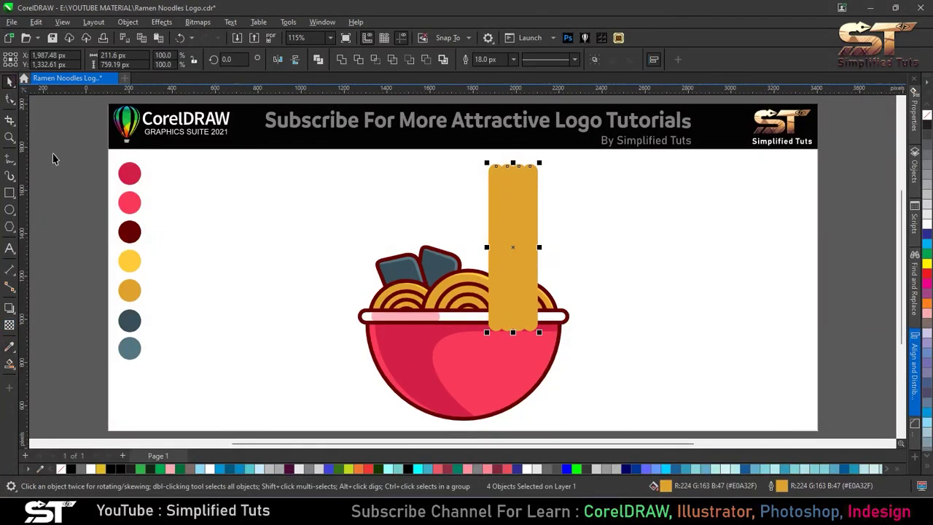
- Give the noodle strands dark-red outlines sampled from the colour dots
left_click(10, 347)
left_click(128, 232)
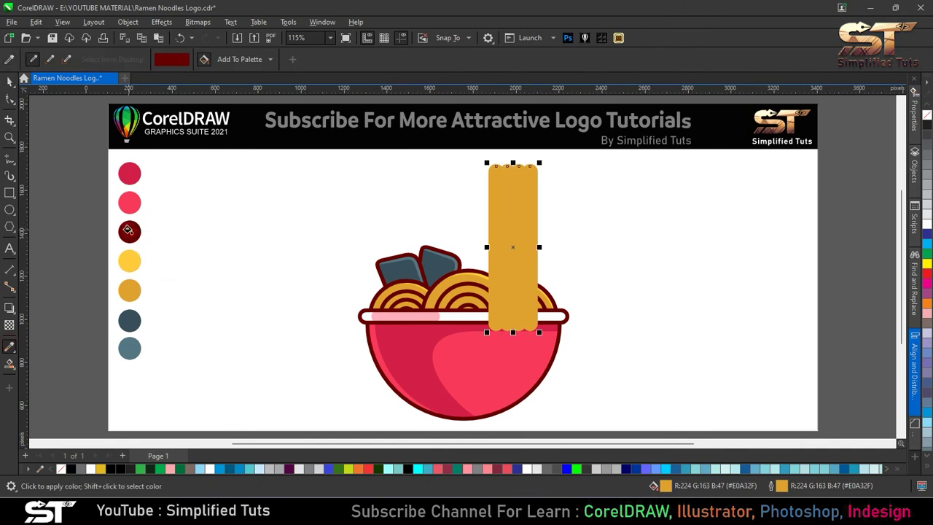
left_click(496, 169)
left_click(517, 170)
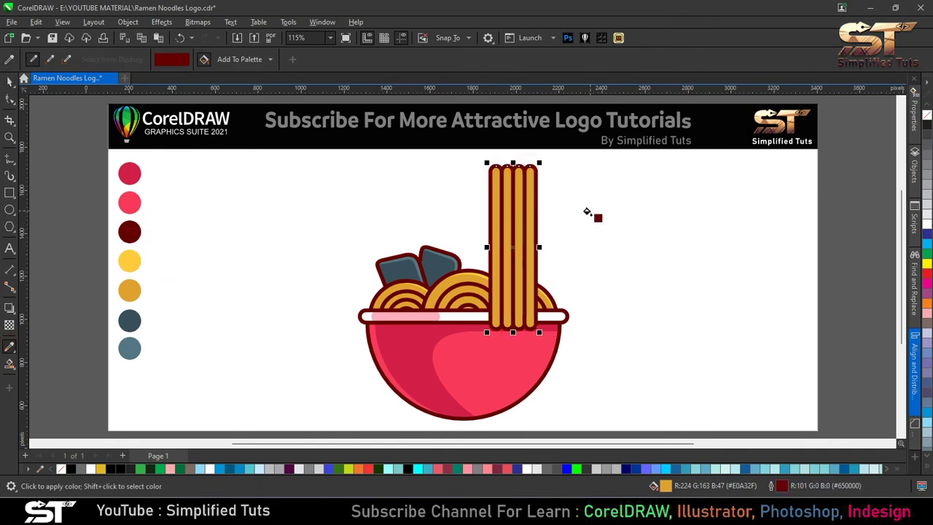
left_click(9, 81)
left_click(634, 281)
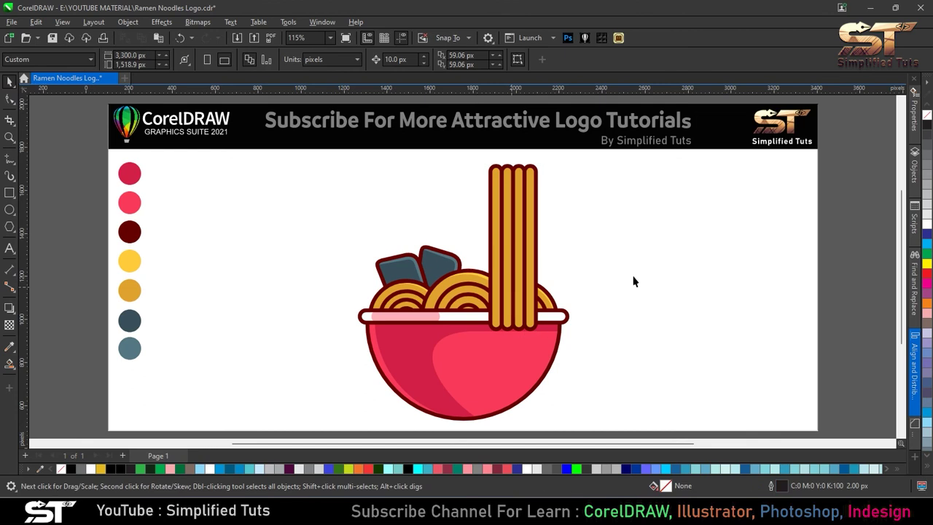
- Lower the strands' tops and stretch their bottoms deeper into the bowl
left_click(494, 198)
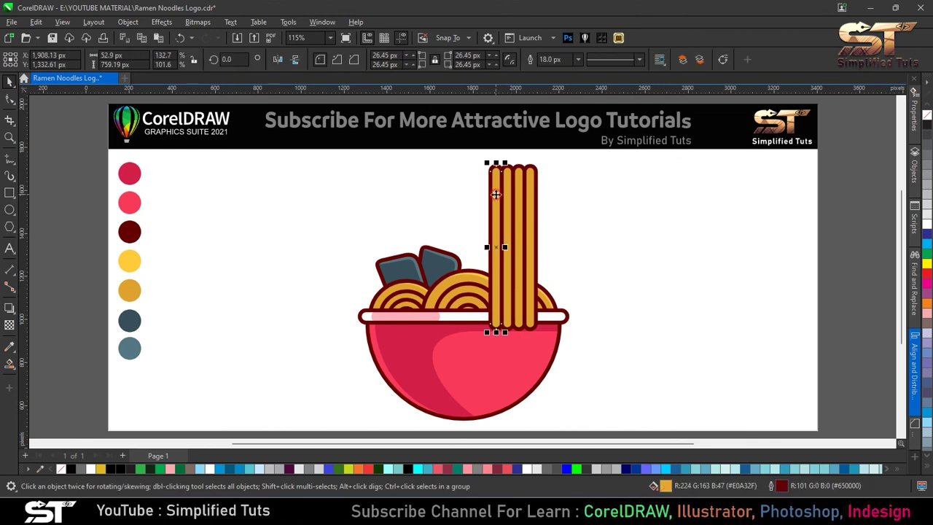
left_click_drag(515, 159, 522, 189)
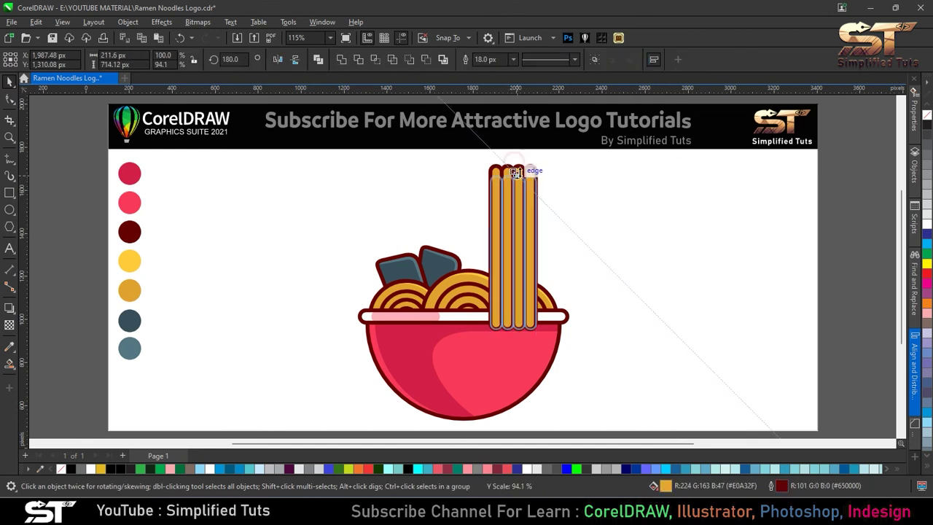
left_click_drag(519, 336, 519, 362)
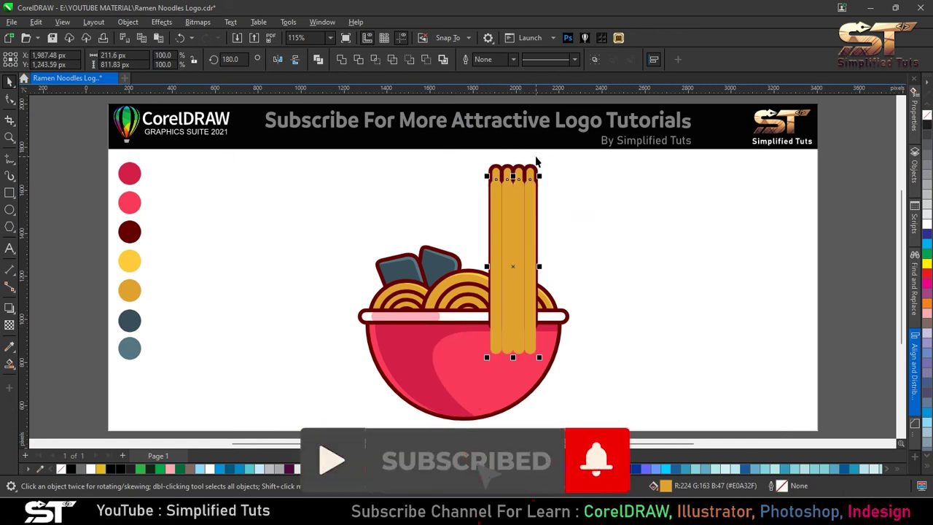
scroll(535, 161, "up", 3)
left_click(457, 224)
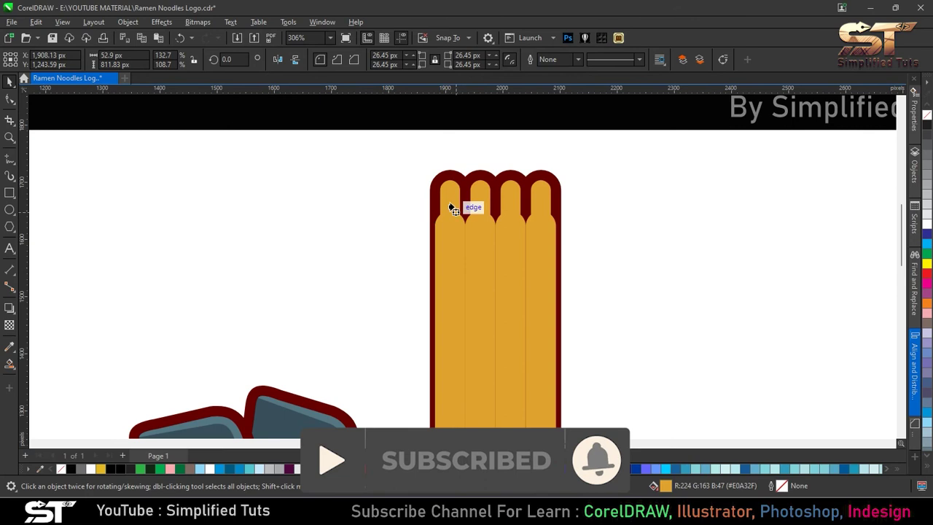
left_click(515, 211)
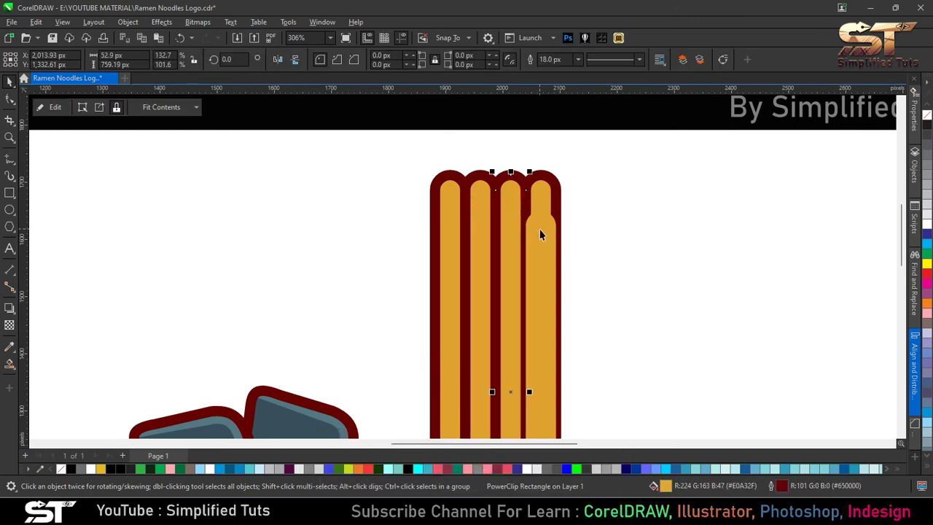
key("Escape")
scroll(532, 219, "down", 3)
- Fill the noodle strand tips with the sampled light yellow
left_click(533, 225)
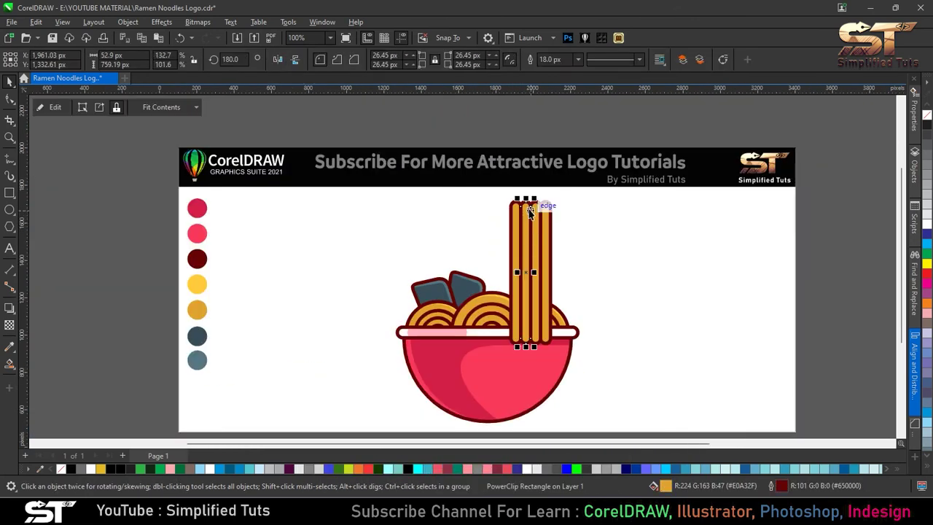
left_click(520, 215, "shift")
left_click(10, 346)
left_click(196, 284)
scroll(533, 211, "up", 3)
left_click(496, 212)
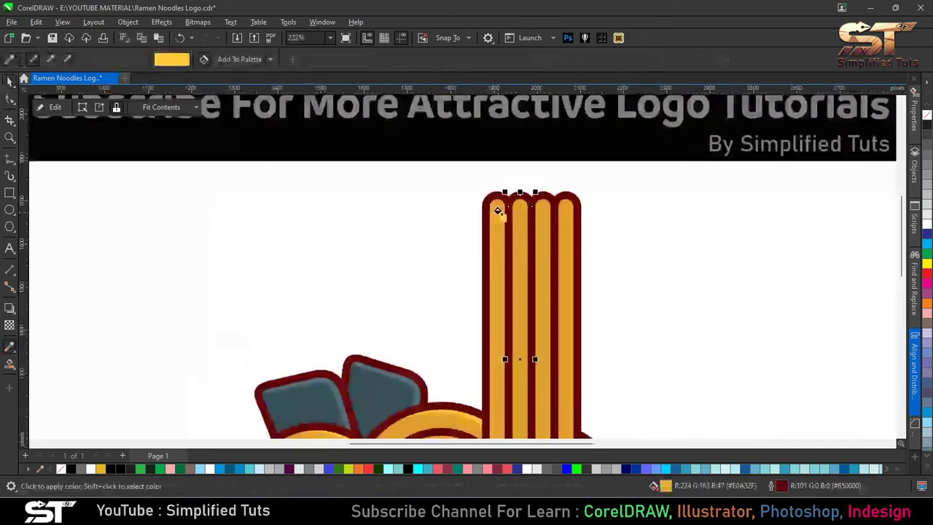
left_click(543, 211)
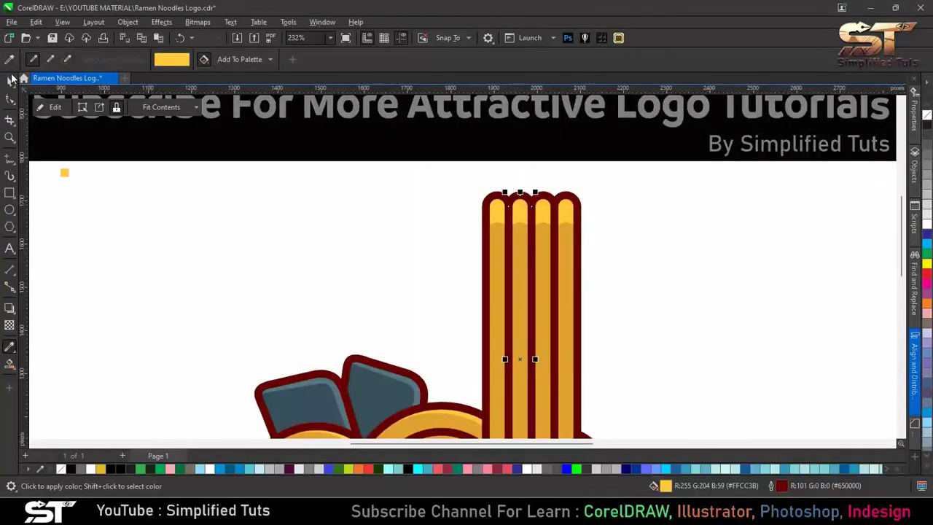
left_click(11, 79)
left_click(287, 209)
- Send all four strands back behind the bowl rim and noodle coils
scroll(543, 220, "down", 2)
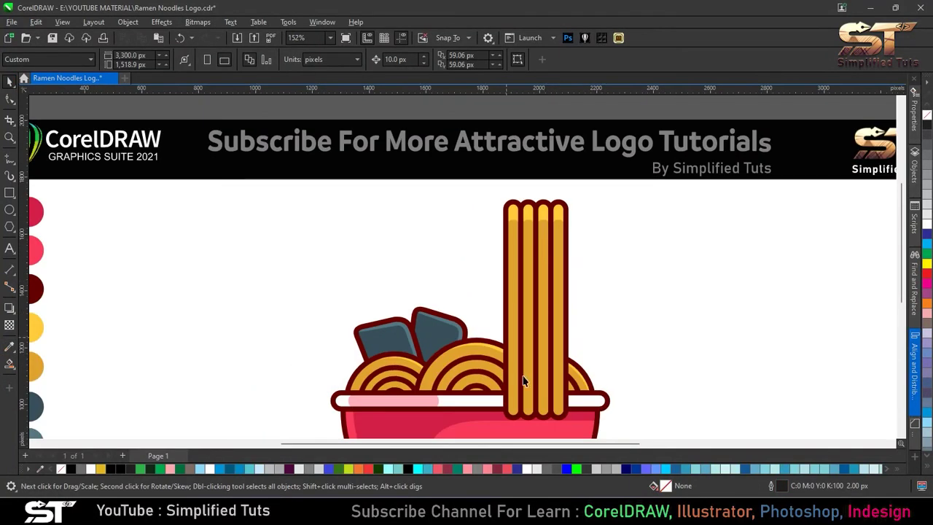
left_click(515, 358)
scroll(515, 355, "down", 1)
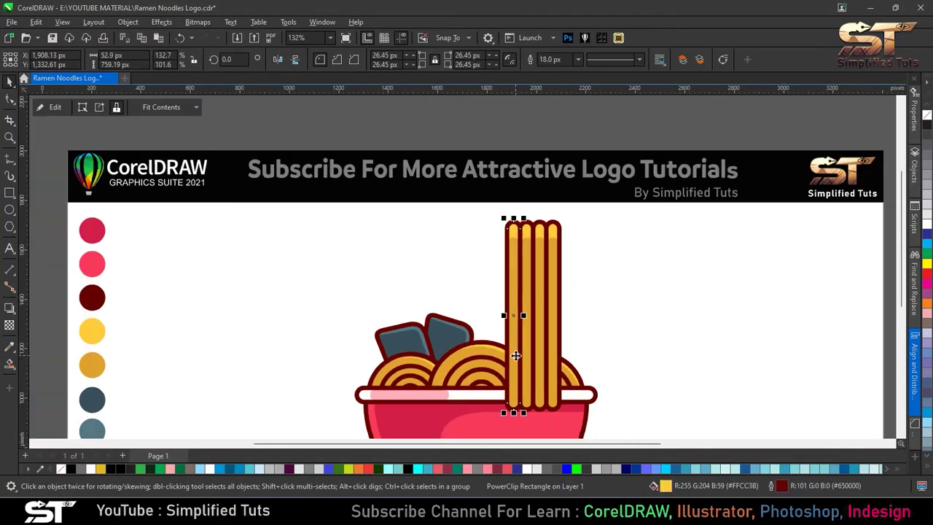
left_click(517, 365)
left_click(544, 369, "shift")
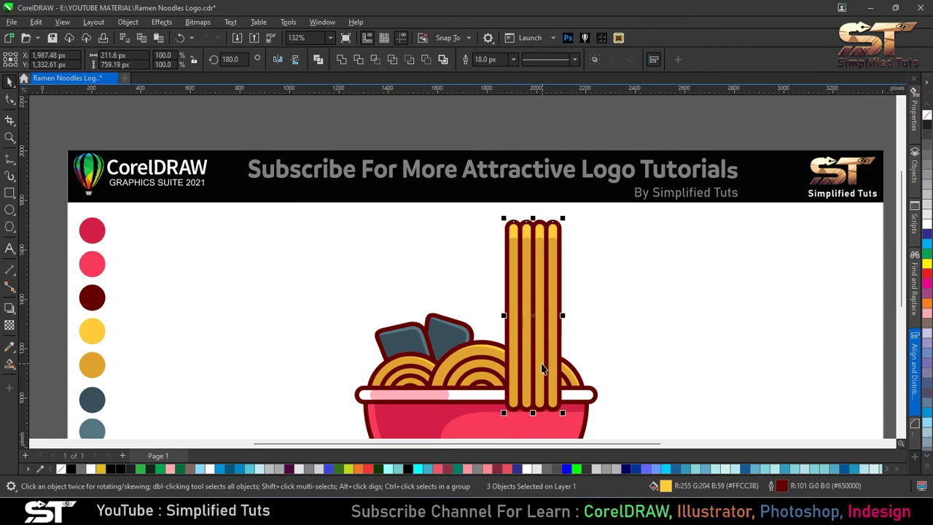
left_click(556, 337, "shift")
key("ctrl+Page_Down")
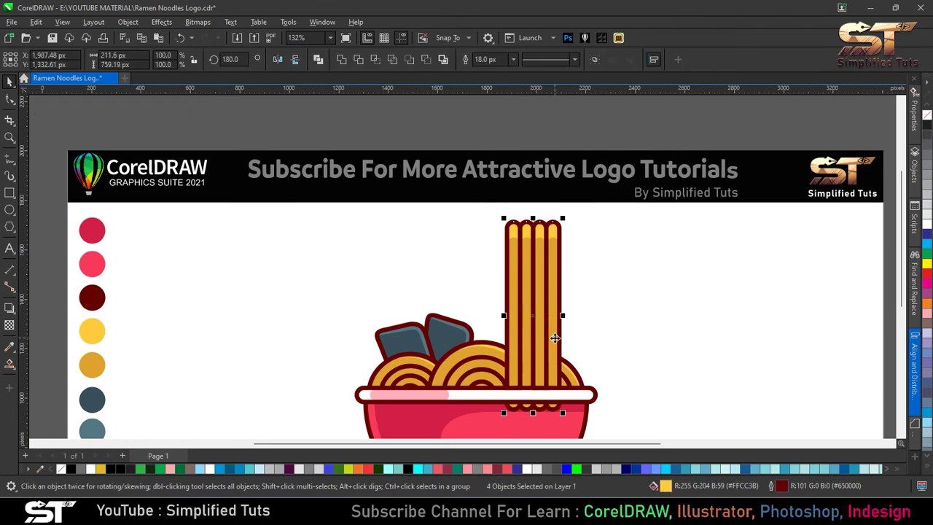
key("ctrl+Page_Down")
key("ctrl+Page_Down")
key("ctrl+Page_Down")
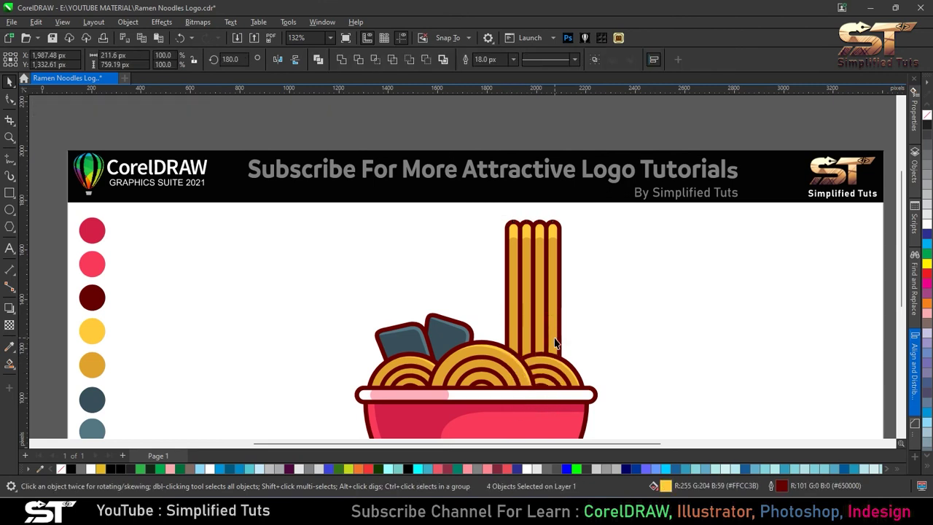
key("Escape")
- Draw a rectangle over the lower strands, convert it to curves, and bow its top downward
left_click(10, 193)
left_click_drag(492, 312, 578, 374)
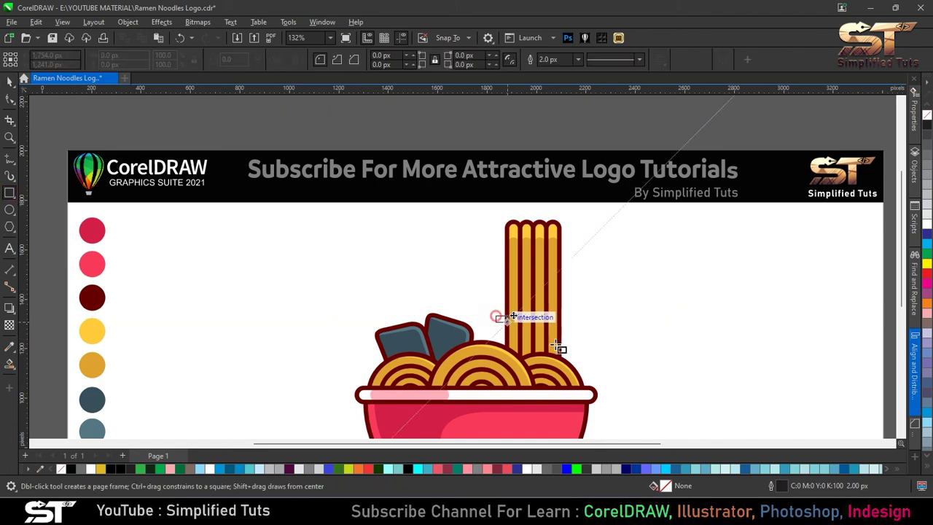
key("F10")
scroll(554, 321, "up", 2)
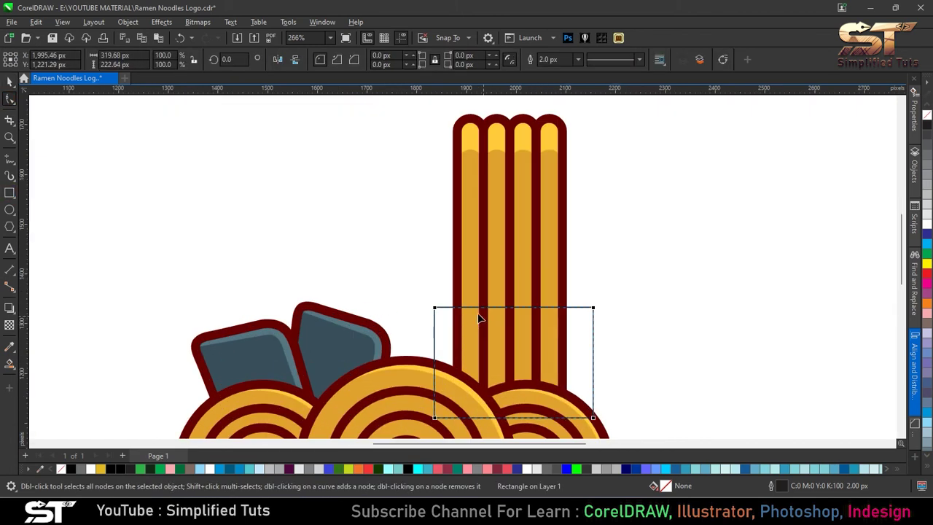
key("ctrl+q")
scroll(398, 272, "down", 1)
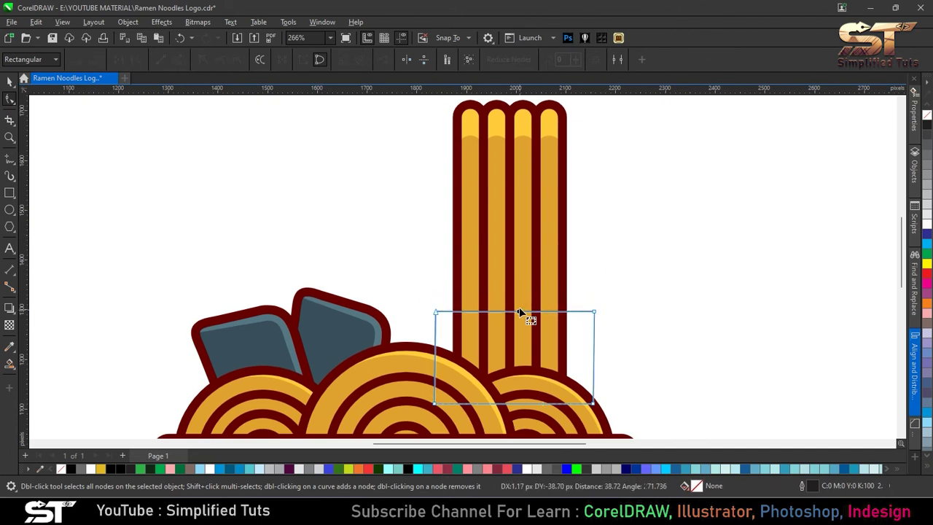
left_click_drag(396, 254, 456, 300)
left_click(179, 63)
mouse_move(515, 294)
left_mouse_down()
mouse_move(514, 314)
mouse_move(513, 271)
left_mouse_up()
key("space")
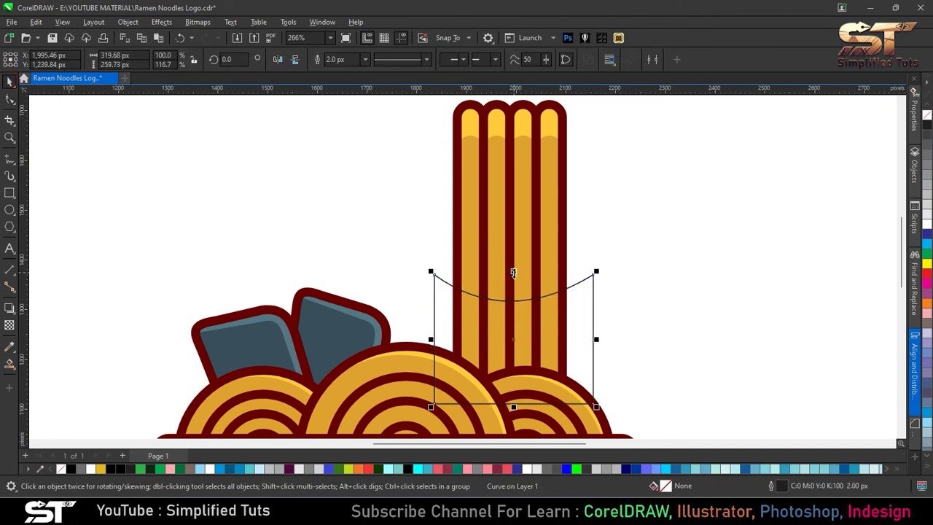
- Smart Fill the strips between the strand lines and select the filled strips
left_click(14, 364)
left_click(473, 321)
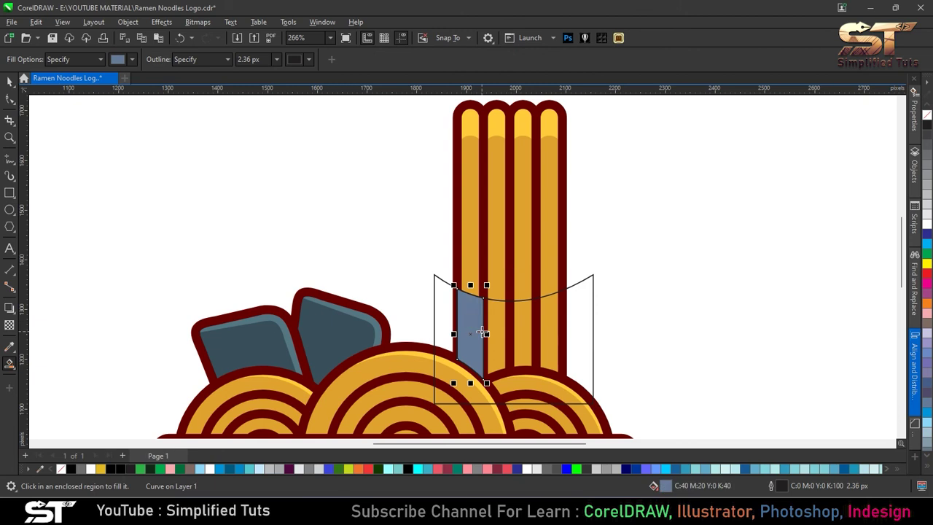
left_click(528, 322)
key("space")
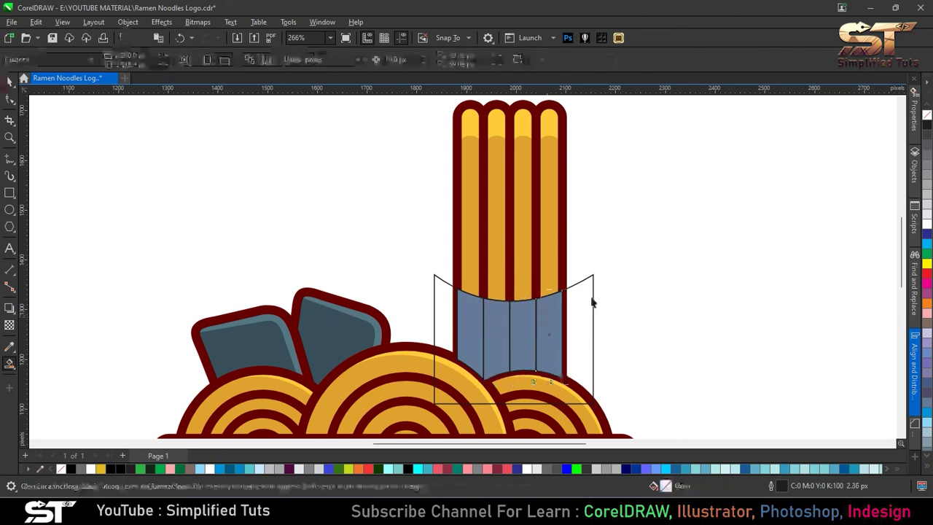
left_click(472, 319)
left_click(524, 321, "shift")
left_click(548, 321, "shift")
- Fill the four curved strips with the sampled golden orange
scroll(547, 324, "down", 2)
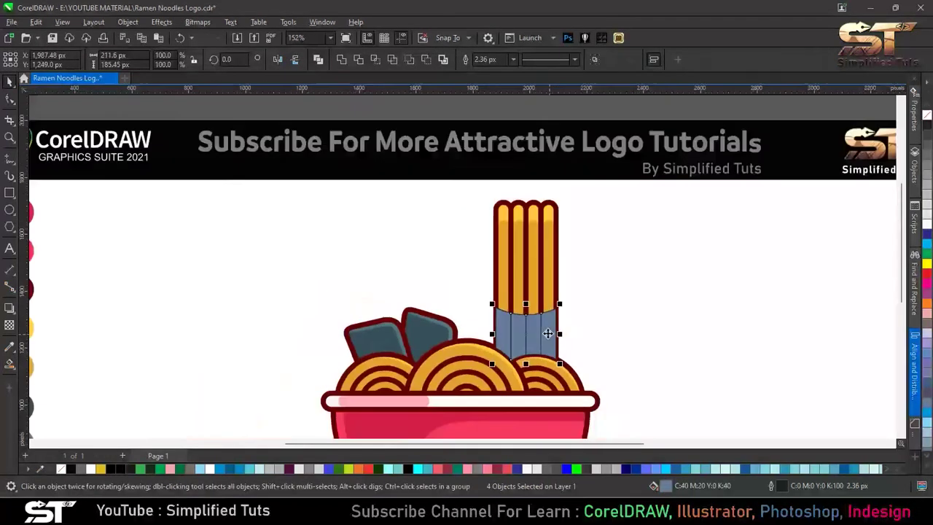
scroll(548, 299, "down", 2)
left_click(9, 364)
left_click(245, 352)
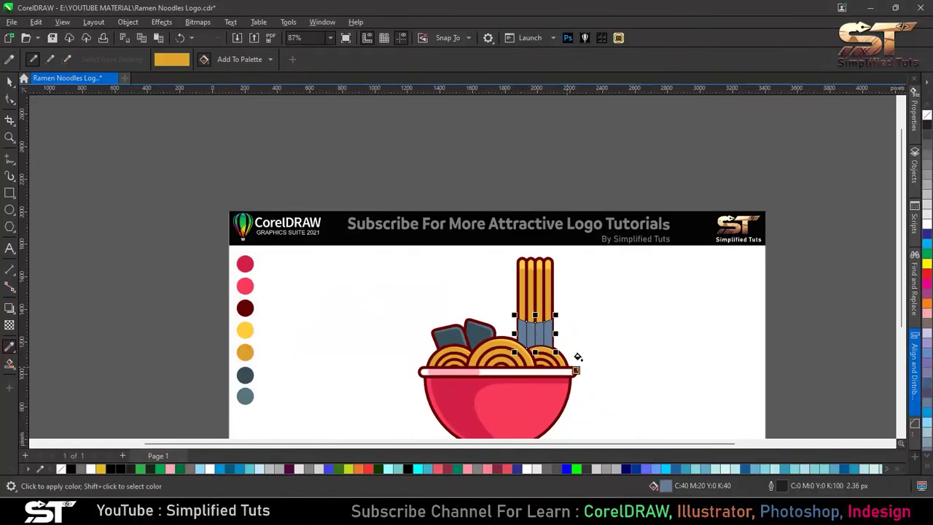
scroll(543, 339, "up", 5)
left_click(478, 310)
left_click(510, 292)
left_click(537, 300)
left_click(571, 324)
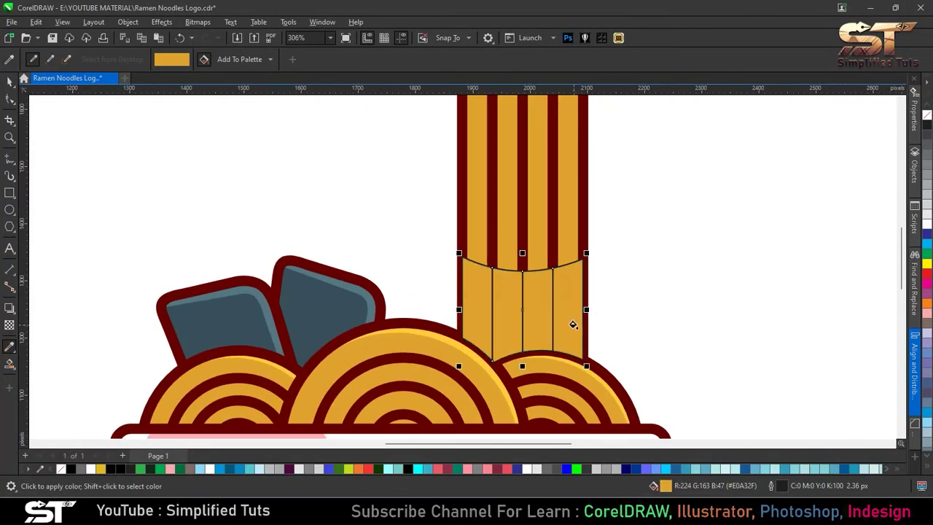
left_click(10, 83)
- Apply Uniform transparency 50 with Multiply merge mode to the strips
scroll(605, 280, "down", 2)
scroll(504, 331, "down", 2)
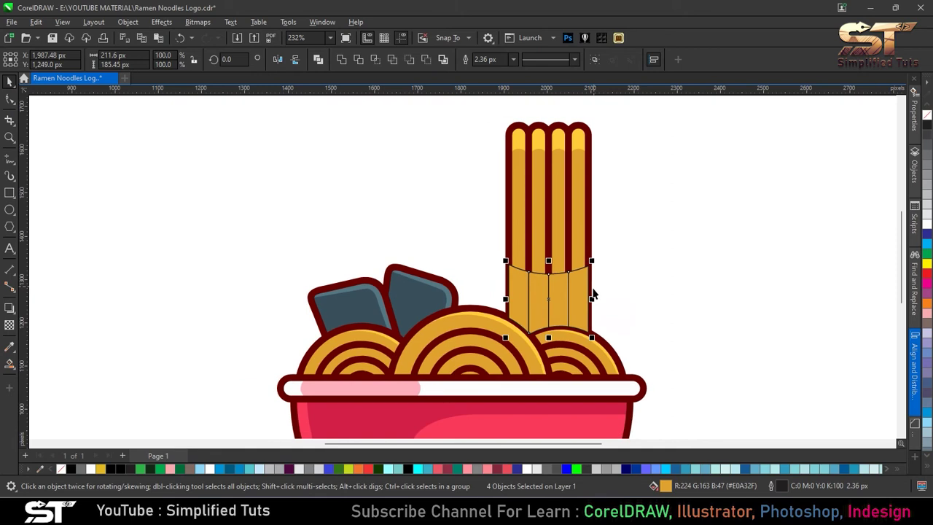
left_click(10, 325)
left_click(27, 59)
left_click(154, 59)
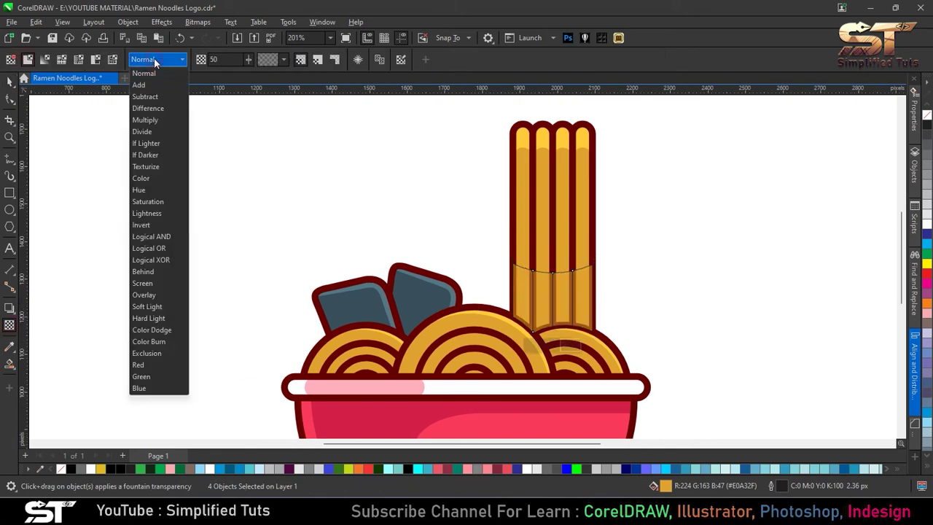
left_click(155, 120)
left_click(9, 82)
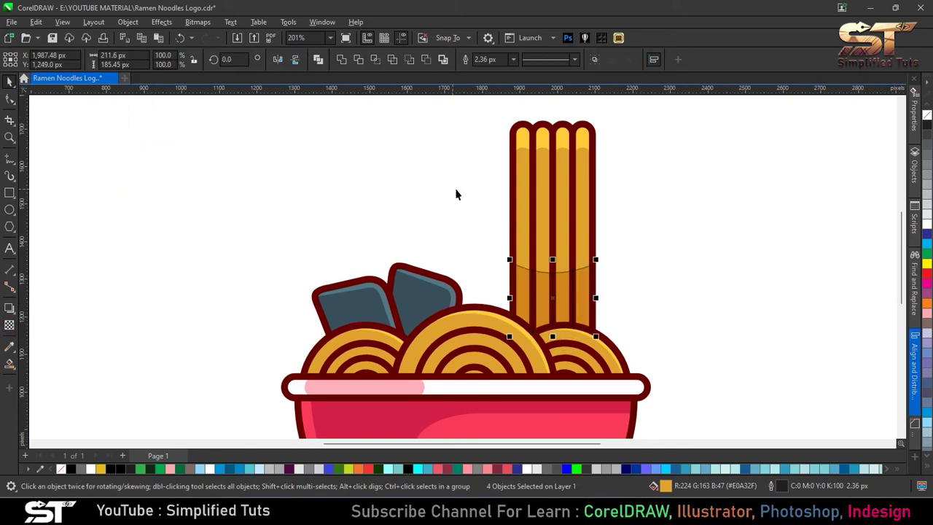
- Remove the strips' outline with the no-colour swatch
right_click(925, 116)
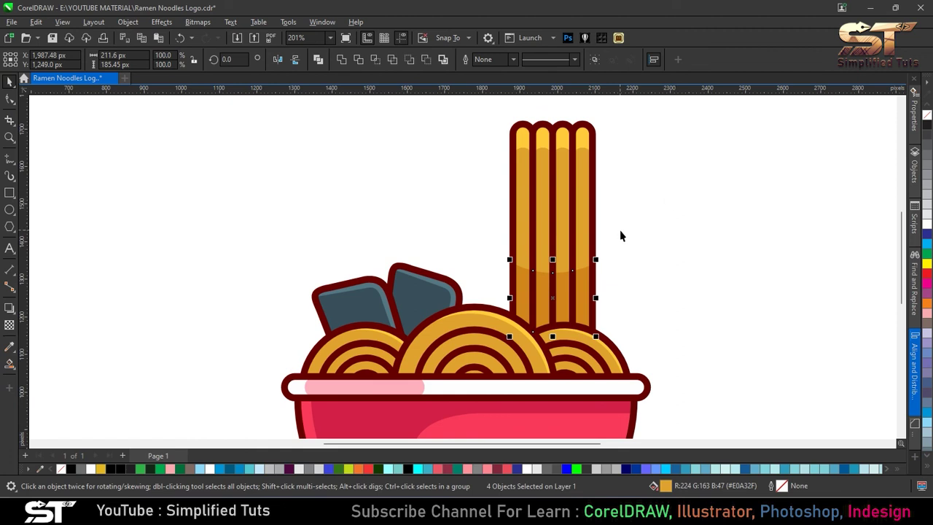
left_click(599, 267)
scroll(586, 306, "down", 2)
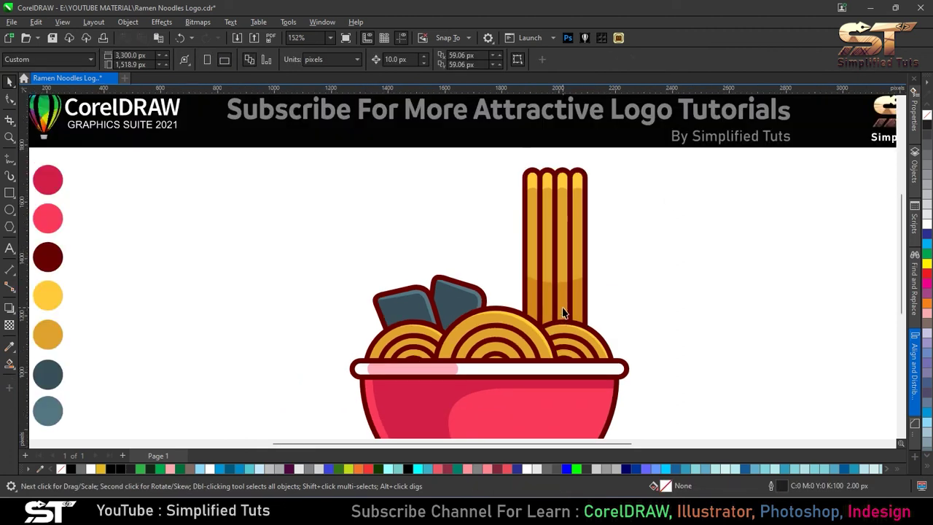
left_click(495, 319)
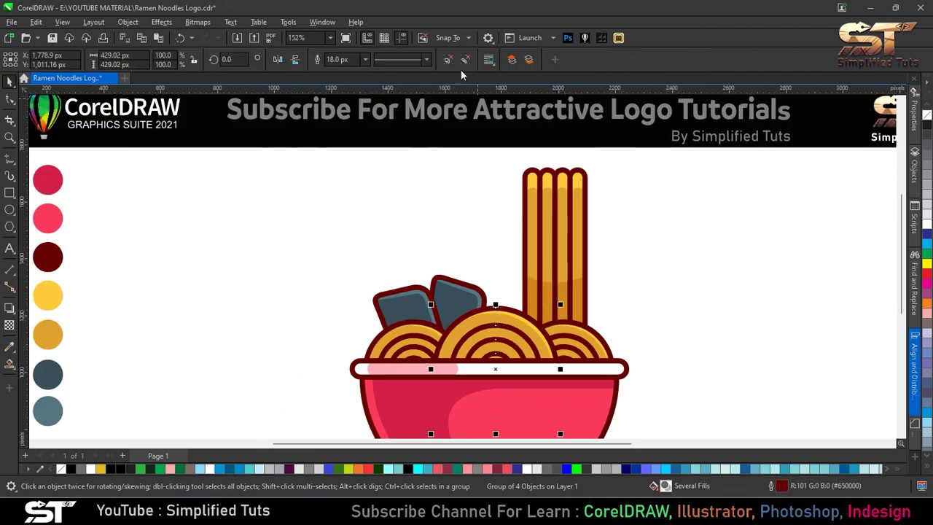
left_click(472, 264)
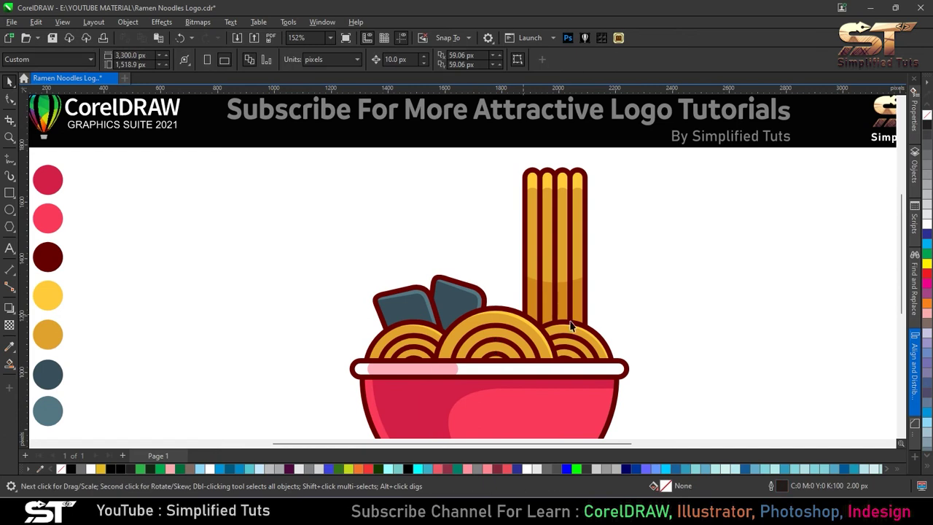
- Place a noodle copy in front of the bowl and rotate it 90 degrees
key("ctrl+a")
key("shift+F2")
key("Escape")
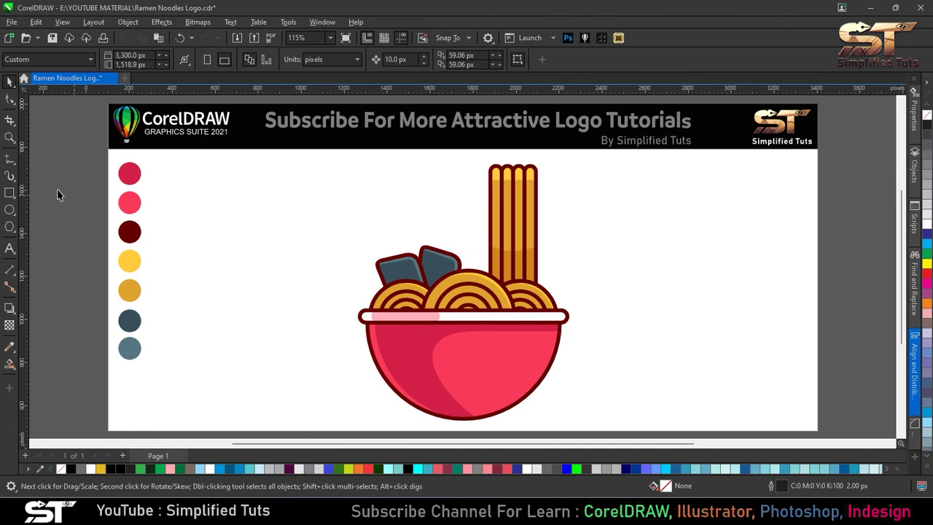
left_click_drag(499, 196, 391, 252)
left_click(386, 219)
left_click_drag(393, 158, 328, 246)
- Set the copy's Frame Type to None and move the bar across the noodle tops
right_click(381, 248)
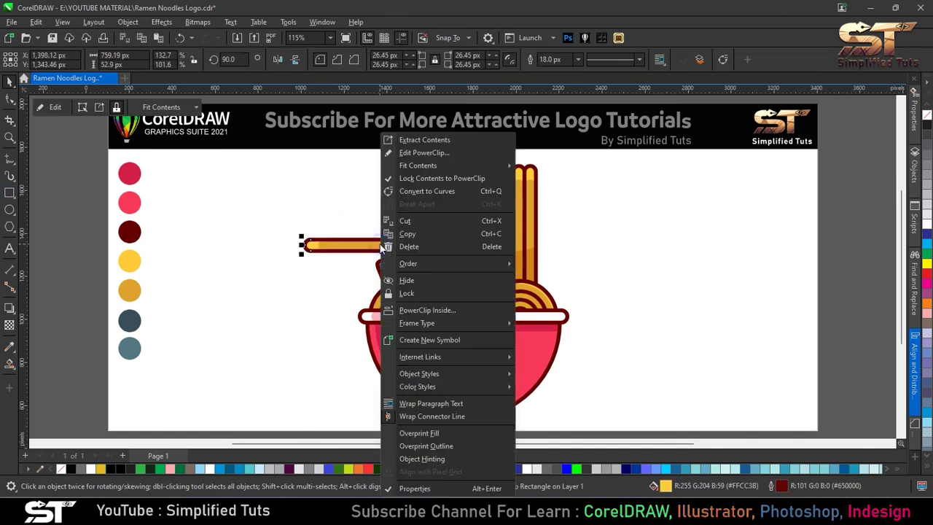
left_click(541, 336)
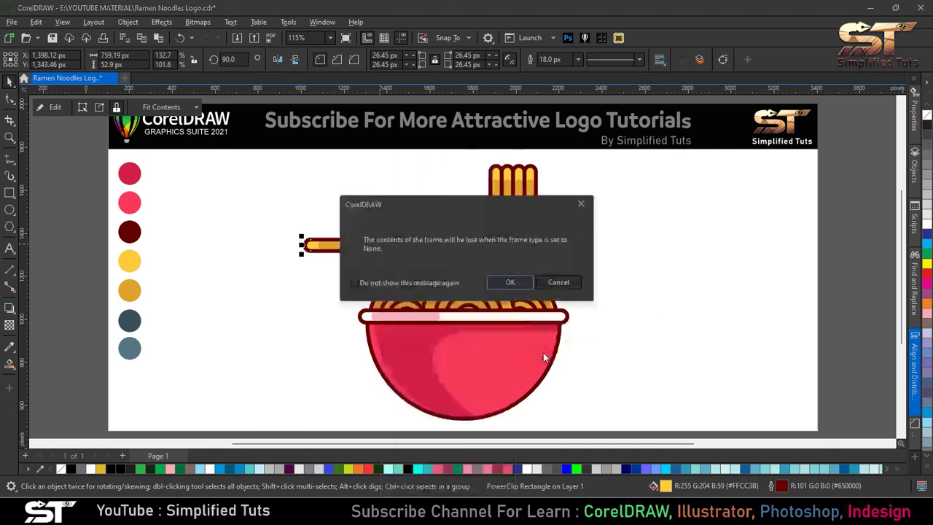
left_click(506, 279)
mouse_move(384, 268)
left_mouse_down()
mouse_move(430, 182)
mouse_move(474, 180)
left_mouse_up()
scroll(473, 186, "up", 3)
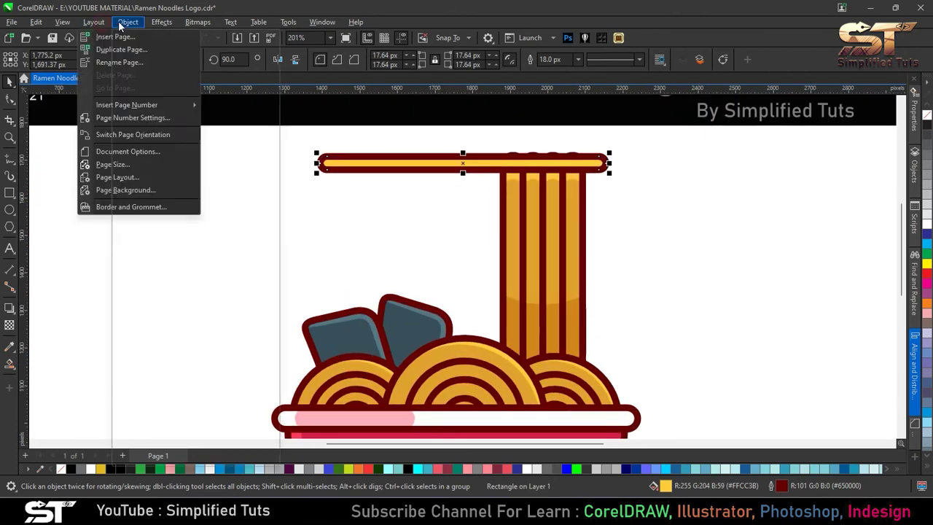
- Convert the flat bar to curves and select it with the Shape tool
left_click(93, 22)
left_click(174, 321)
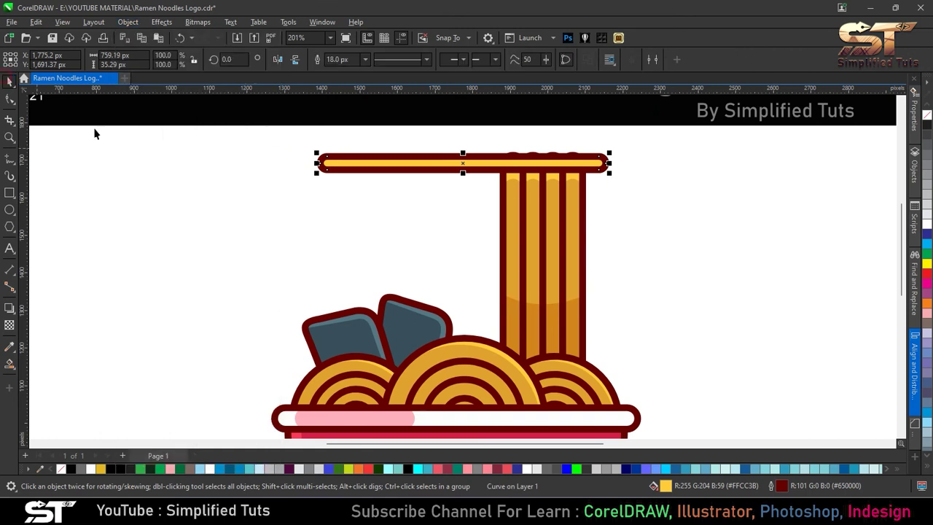
left_click(327, 229)
scroll(328, 229, "down", 3)
left_click(10, 99)
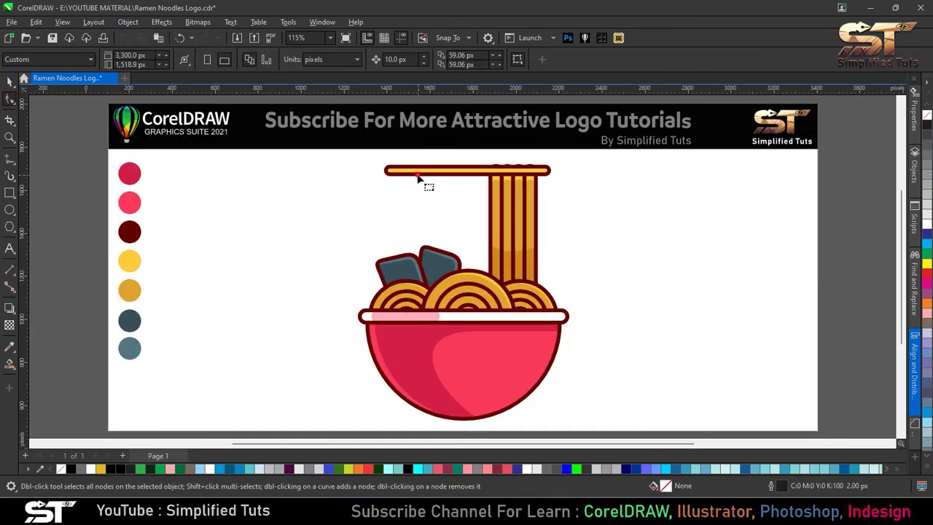
left_click(425, 171)
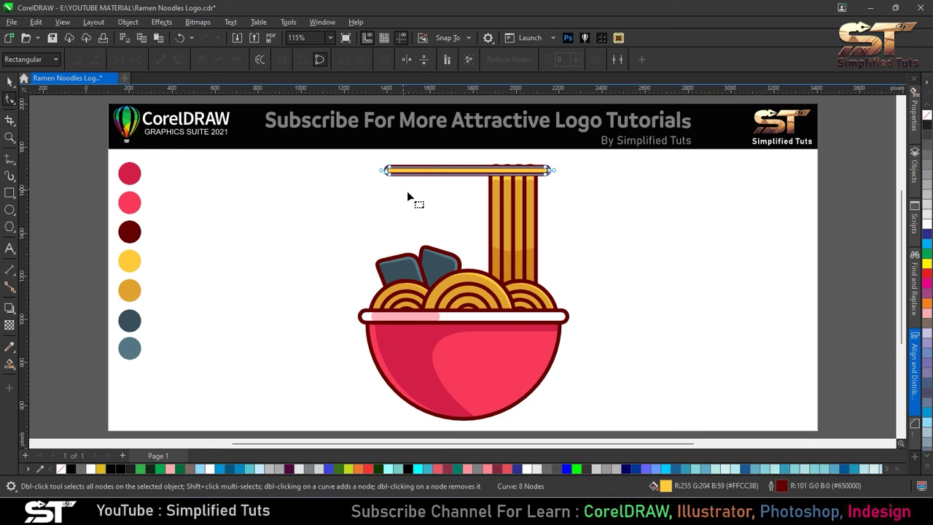
- Drag the bar's left-end nodes to thicken it into a pointed tip
left_click_drag(420, 197, 370, 172)
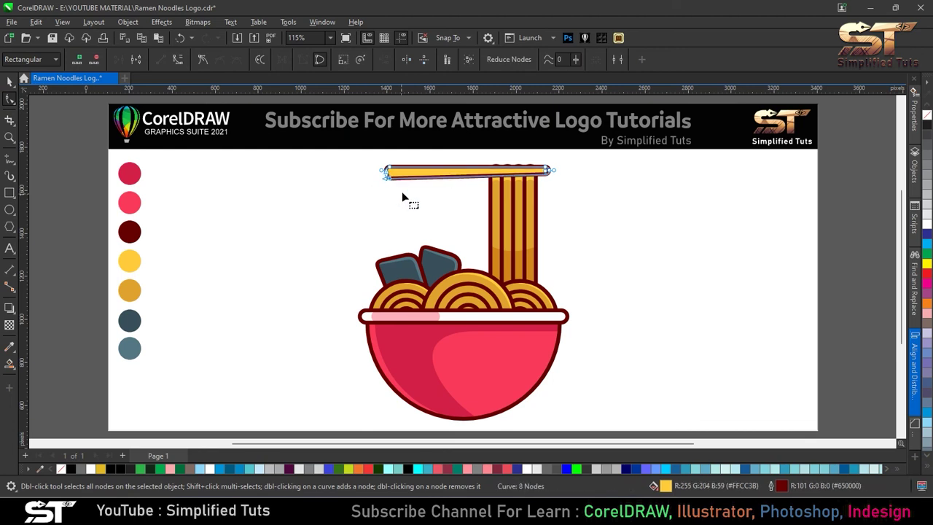
scroll(388, 175, "up", 3)
scroll(378, 177, "up", 2)
left_click_drag(388, 241, 394, 255)
left_click_drag(316, 158, 381, 235)
left_click_drag(358, 183, 348, 199)
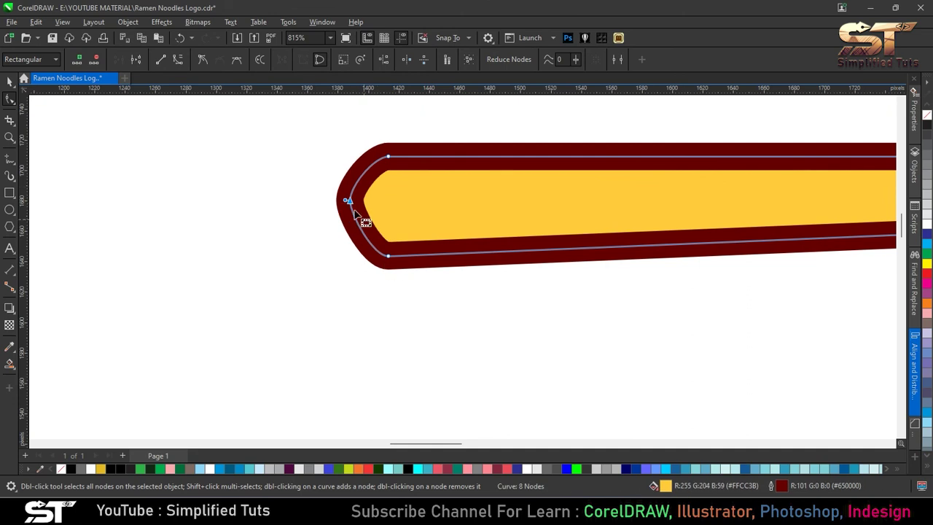
- Delete the tip node to round the left end and stretch it further left
left_click_drag(358, 188, 359, 242)
left_click(354, 203)
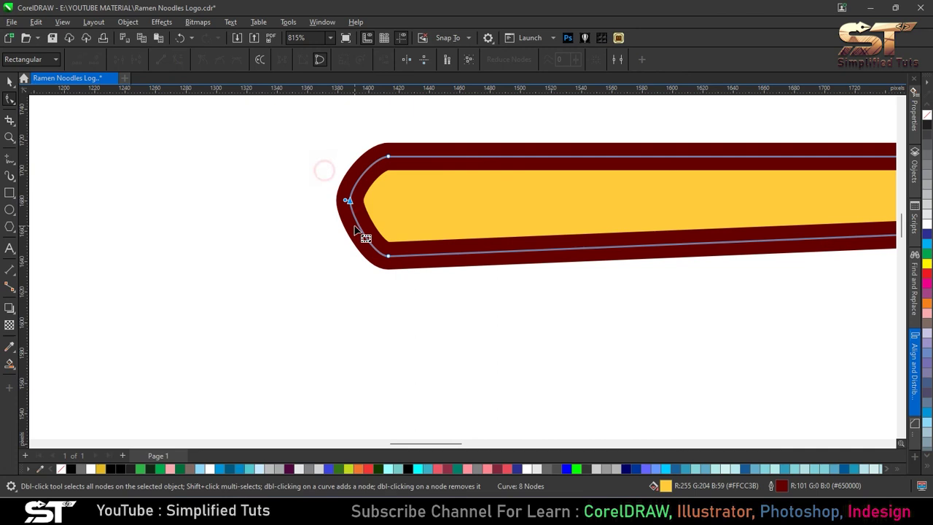
double_click(348, 201)
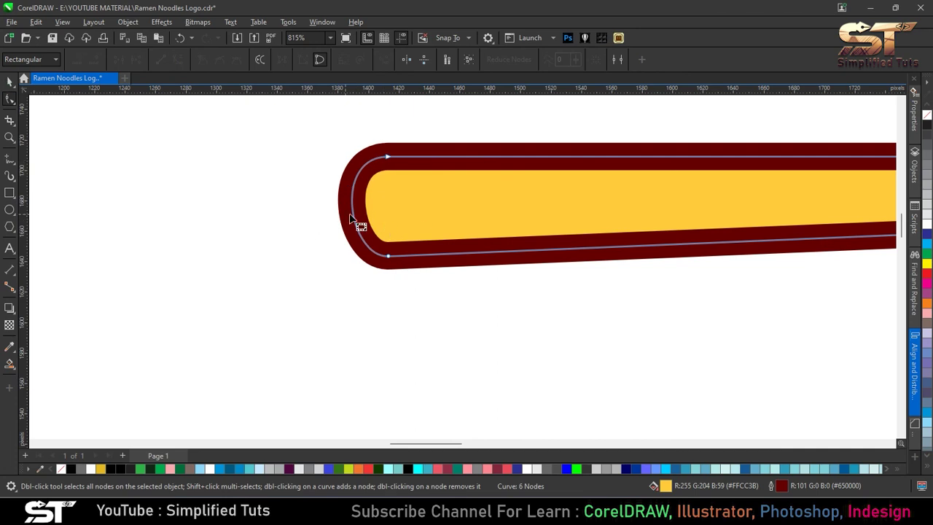
left_click_drag(353, 212, 340, 214)
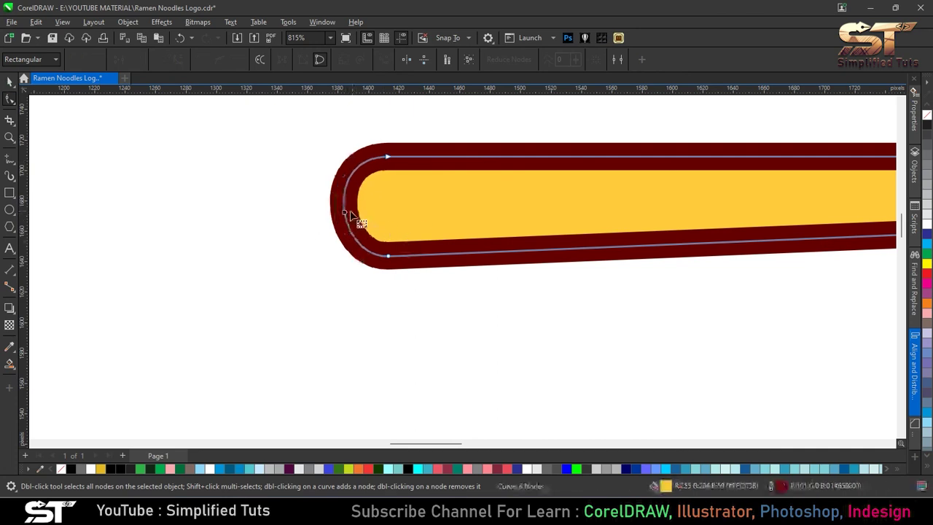
key("space")
scroll(454, 281, "down", 4)
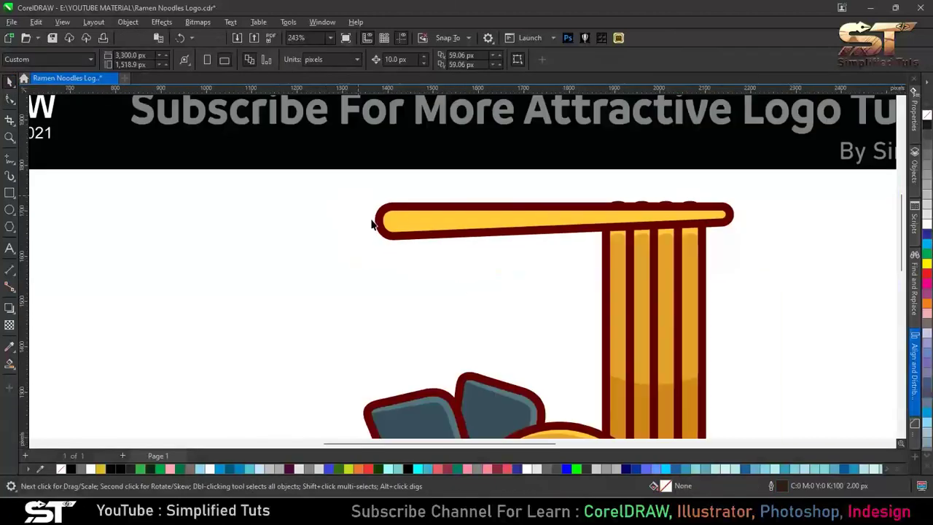
key("ctrl+a")
scroll(477, 297, "down", 3)
left_click(429, 176)
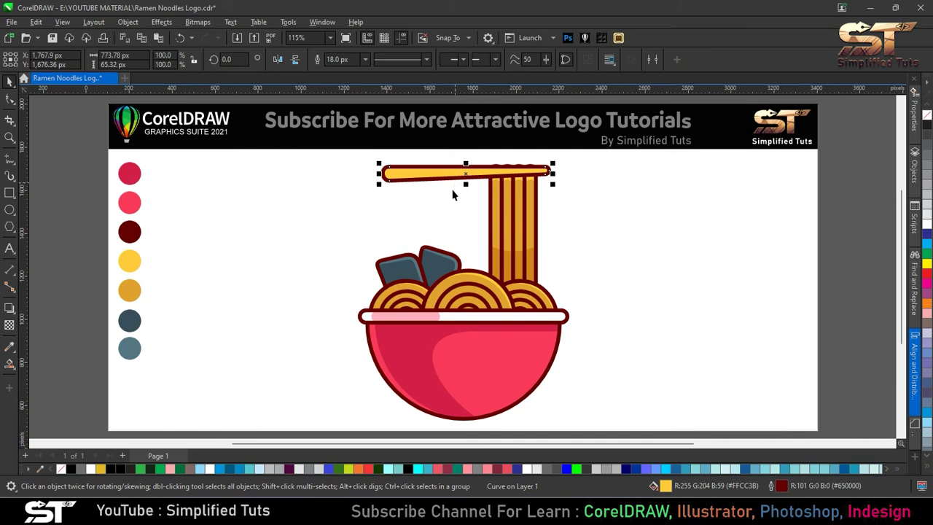
- Sample the yellow swatch, then drag a copy of the chopstick below it, tilted about 10°
left_click(9, 346)
left_click(130, 261)
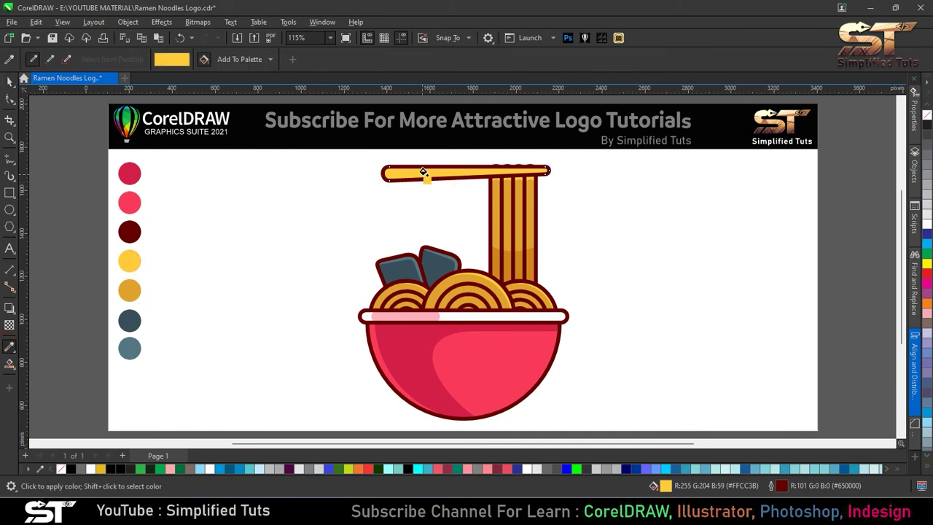
left_click(9, 82)
left_click(467, 175)
left_click_drag(444, 173, 442, 197)
left_click(443, 193)
left_click_drag(555, 187, 557, 168)
left_click(449, 190)
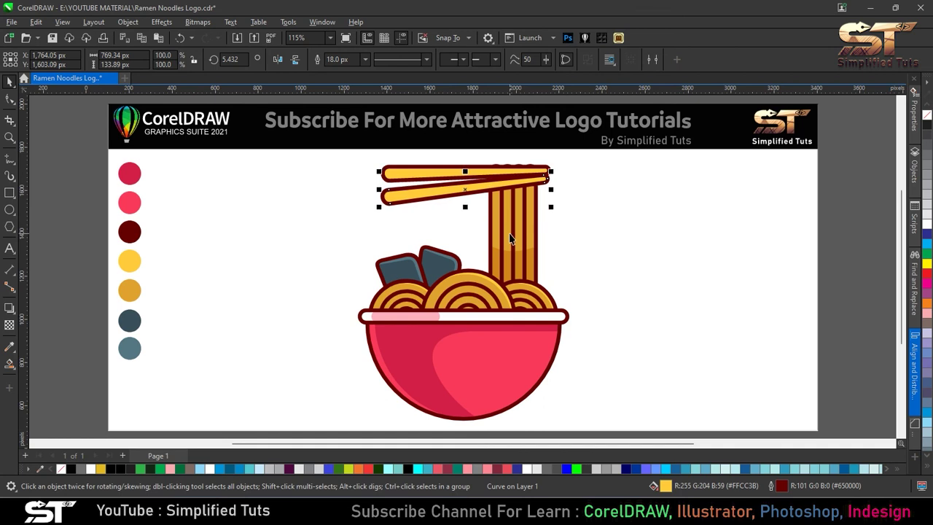
- Delete the tilted copy and draw a small rectangle on the chopstick's left end
key("Escape")
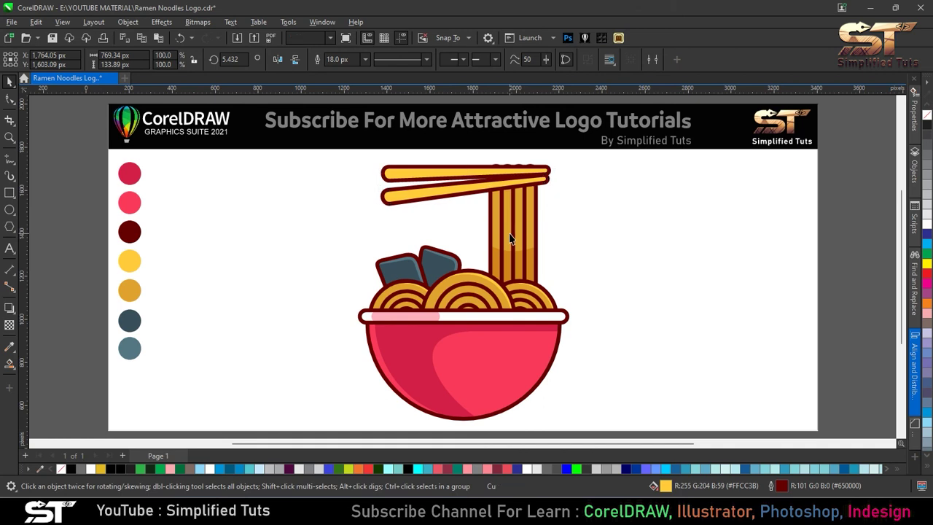
left_click(443, 191)
key("Delete")
key("F6")
left_click_drag(406, 172, 419, 185)
left_click(8, 84)
scroll(402, 185, "up", 3)
- Shorten the small rectangle's height so it forms a narrow band on the chopstick
scroll(401, 184, "up", 4)
left_click_drag(397, 226, 407, 193)
scroll(489, 214, "down", 2)
scroll(449, 211, "down", 3)
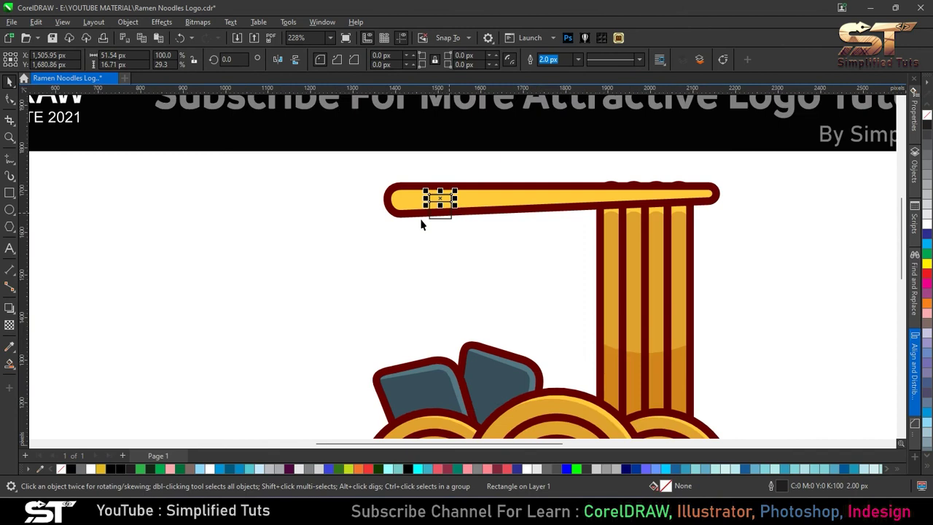
left_click_drag(473, 444, 458, 444)
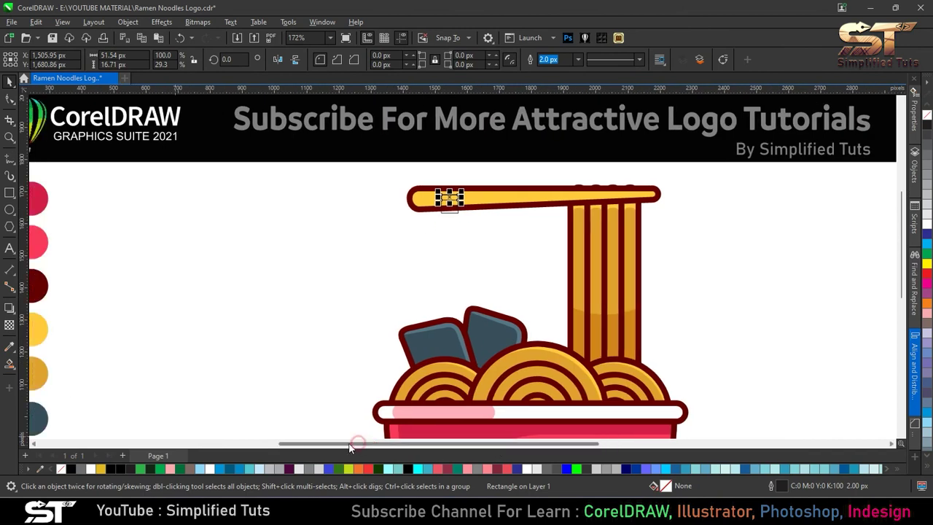
- Eyedropper the band's top half pink and its lower half crimson
left_click(9, 346)
left_click(62, 241)
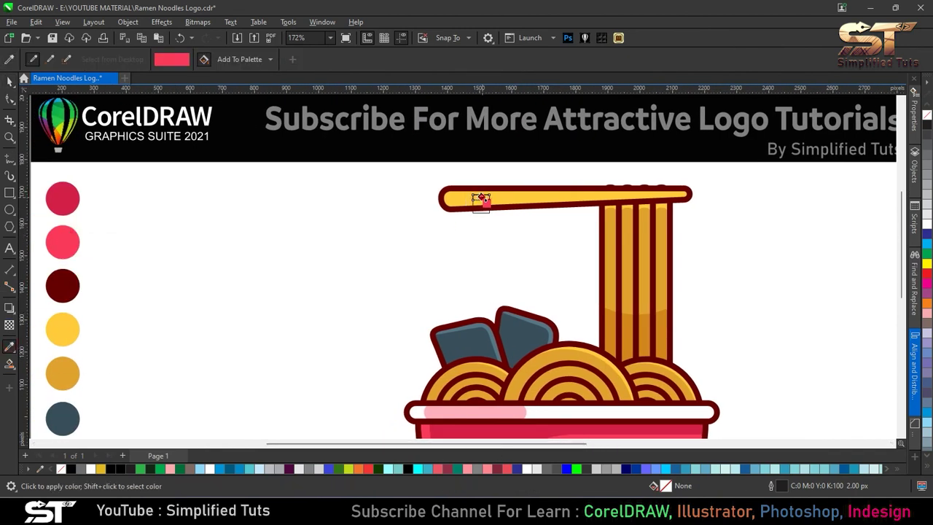
left_click(481, 200)
left_click(63, 198)
left_click(483, 208)
scroll(482, 200, "up", 2)
key("ctrl+z")
left_click(481, 207)
- Remove the outlines from both band halves and send the band back with Ctrl+PgDn
scroll(480, 204, "up", 2)
scroll(481, 203, "up", 2)
key("space")
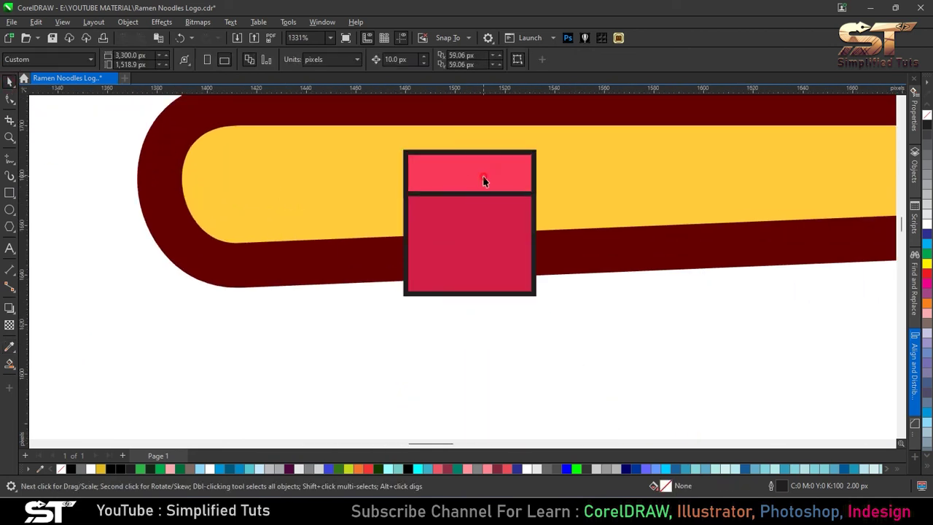
left_click(482, 180)
left_click(509, 214, "shift")
right_click(927, 115)
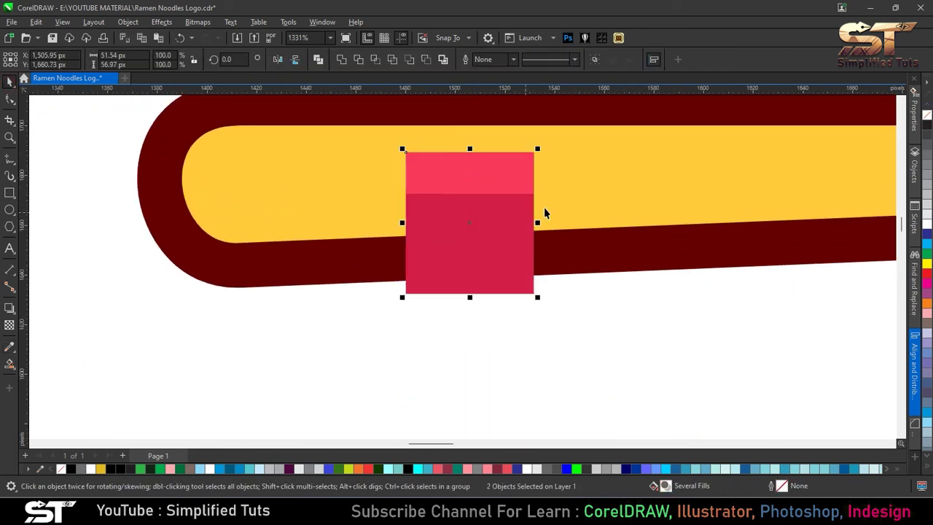
key("ctrl+Page_Down")
key("Escape")
- Make a copy of the chopstick below the original and remove its outline
scroll(269, 247, "down", 3)
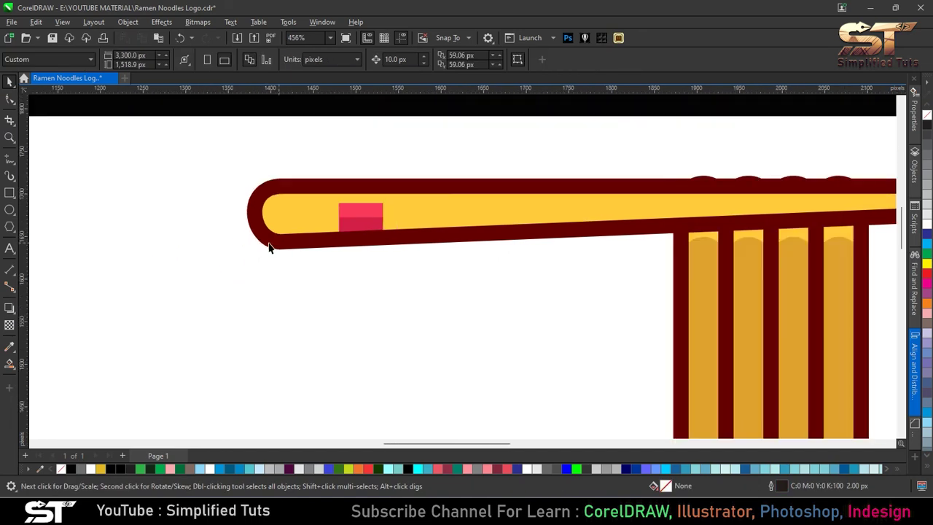
scroll(268, 246, "down", 2)
left_click(453, 228)
left_click_drag(469, 228, 467, 297)
right_click(927, 117)
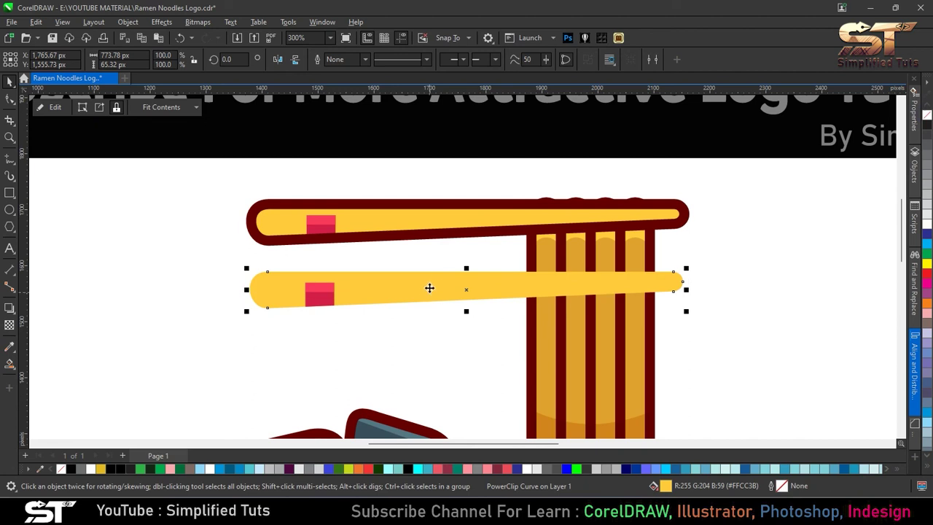
- Set the chopstick copy's frame type to None and move it onto the original chopstick
right_click(378, 286)
left_click(543, 353)
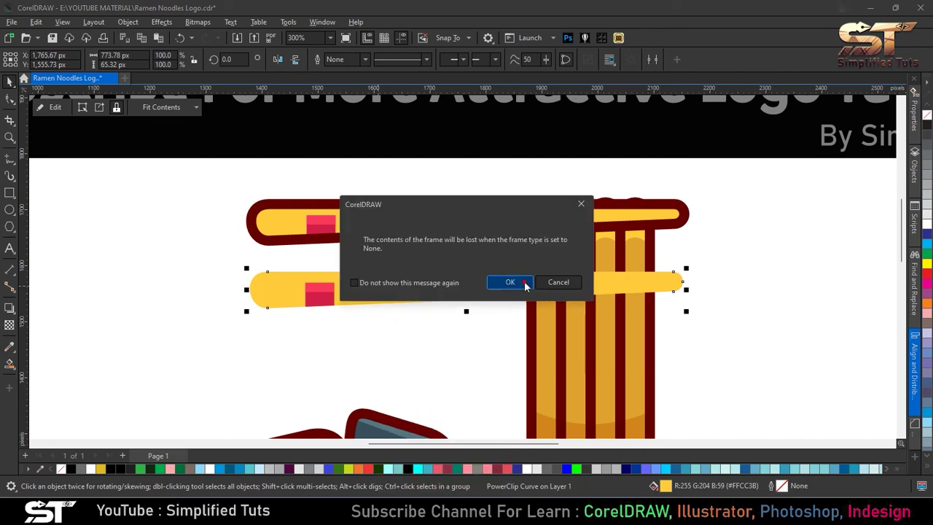
left_click(510, 283)
left_click_drag(447, 295, 449, 218)
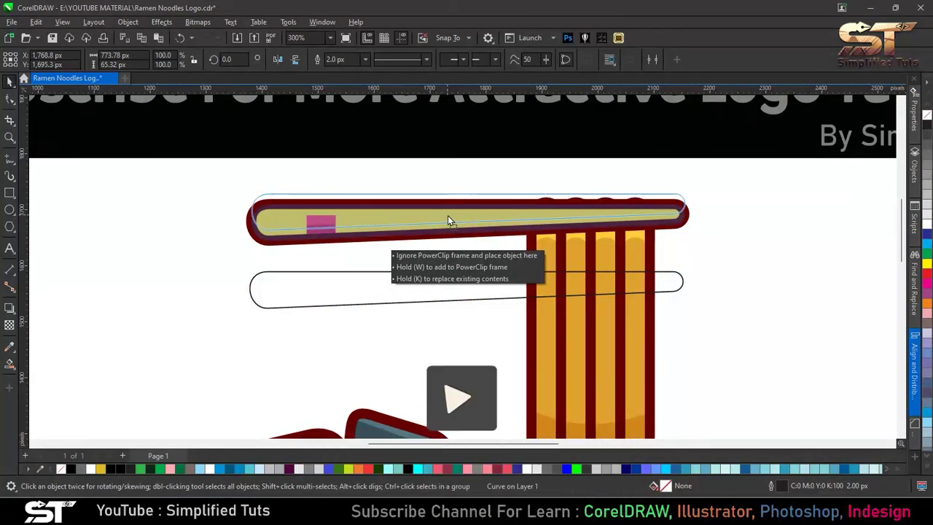
left_click_drag(447, 217, 459, 221)
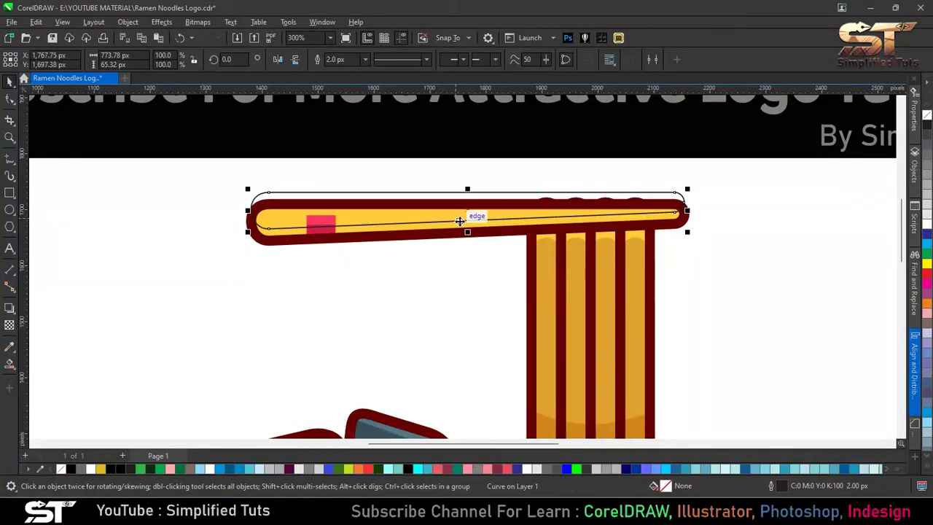
- Smart Fill the region along the chopstick's lower edge grey-blue
left_click(14, 362)
left_click(375, 226)
key("space")
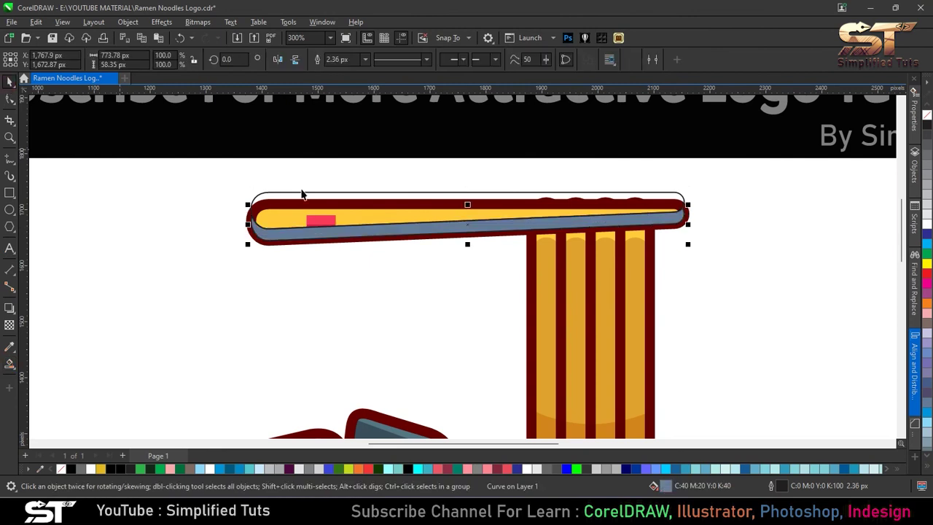
key("Escape")
left_click(291, 239)
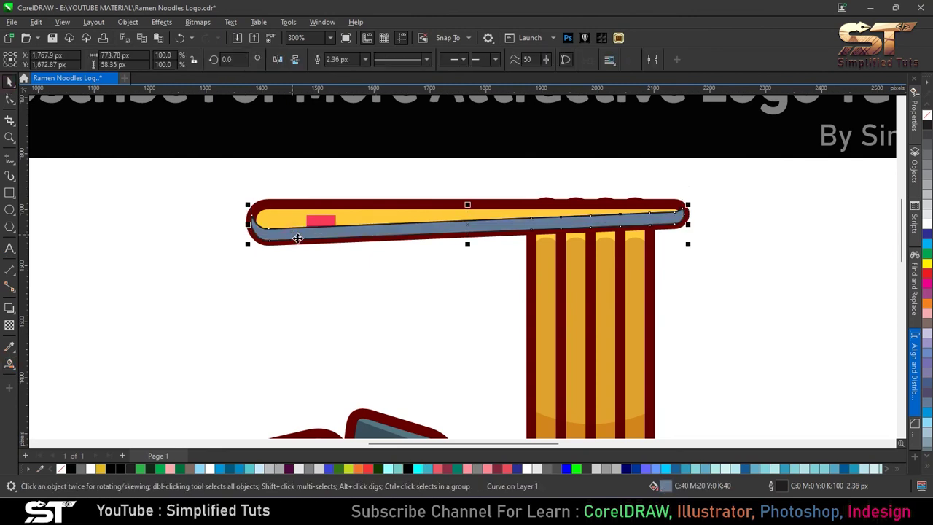
scroll(291, 239, "down", 5)
- Fill the lower shading strip dark red and make it 50% transparent
left_click(9, 346)
left_click(148, 282)
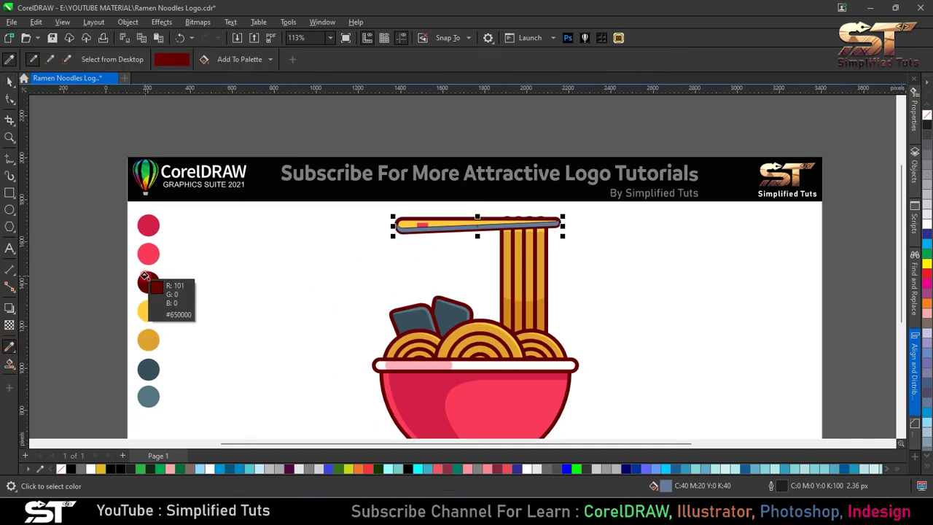
scroll(424, 229, "up", 5)
left_click(393, 233)
left_click(10, 82)
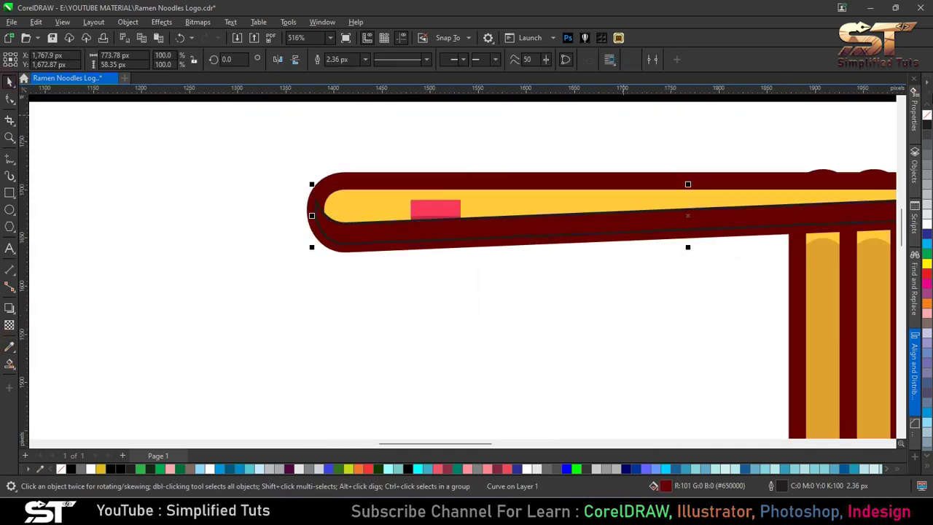
left_click(9, 325)
left_click(30, 59)
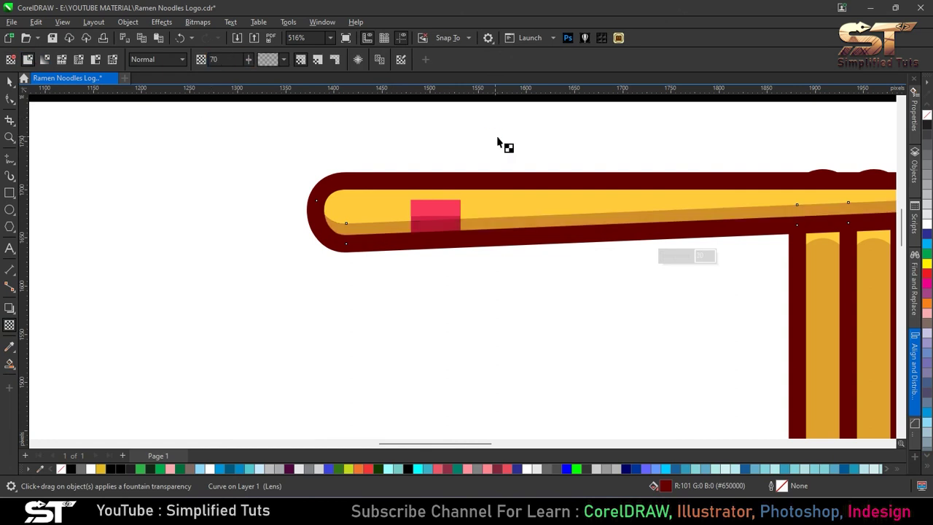
- PowerClip the shading curve inside the chopstick bar
left_click(9, 82)
left_click(521, 219)
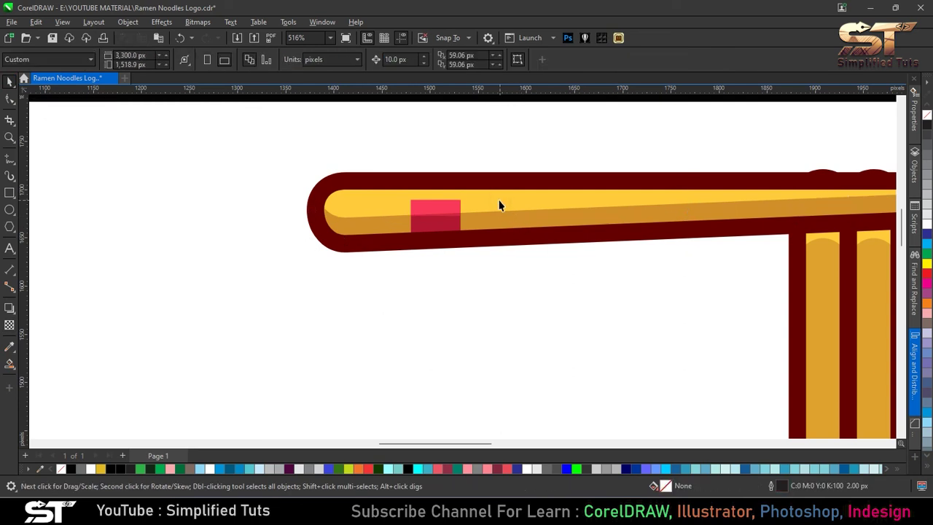
left_click(499, 236)
scroll(499, 236, "down", 5)
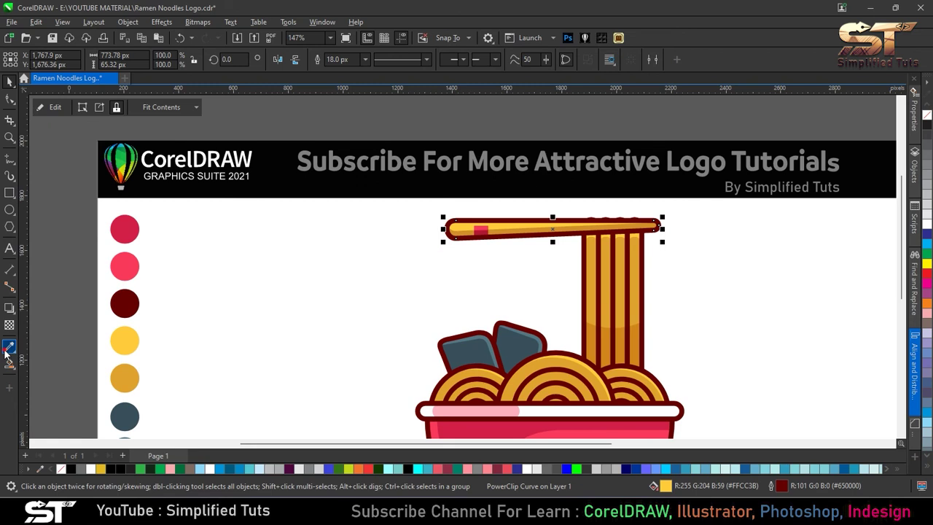
- Try a dark red fill on the chopstick, then undo it and an accidental fill
left_click(9, 346)
left_click(127, 303)
scroll(499, 224, "up", 4)
scroll(499, 225, "up", 2)
left_click(484, 237)
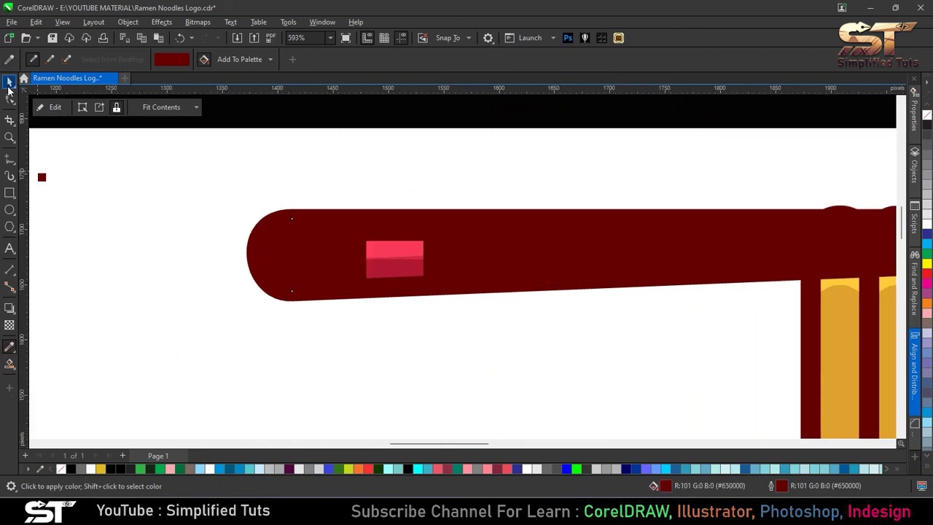
left_click(10, 83)
key("ctrl+z")
scroll(360, 275, "down", 2)
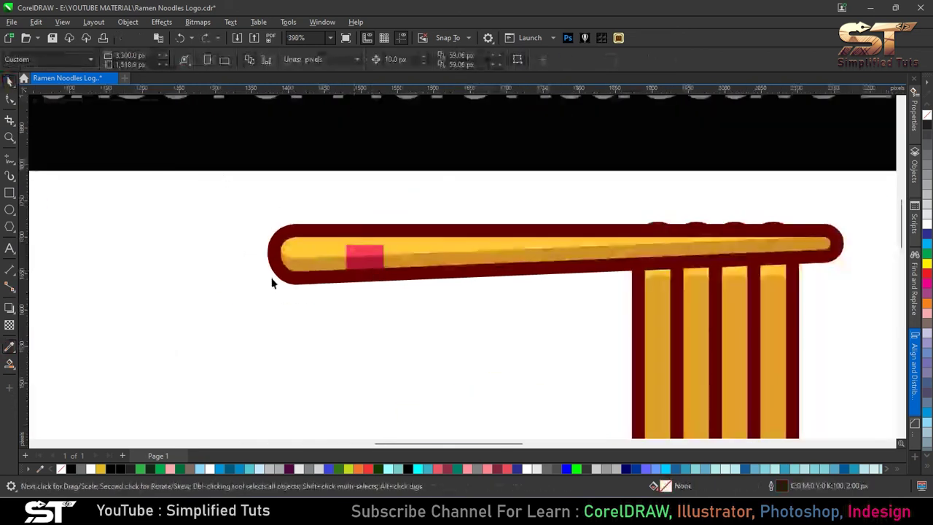
left_click(10, 362)
left_click(323, 246)
key("ctrl+z")
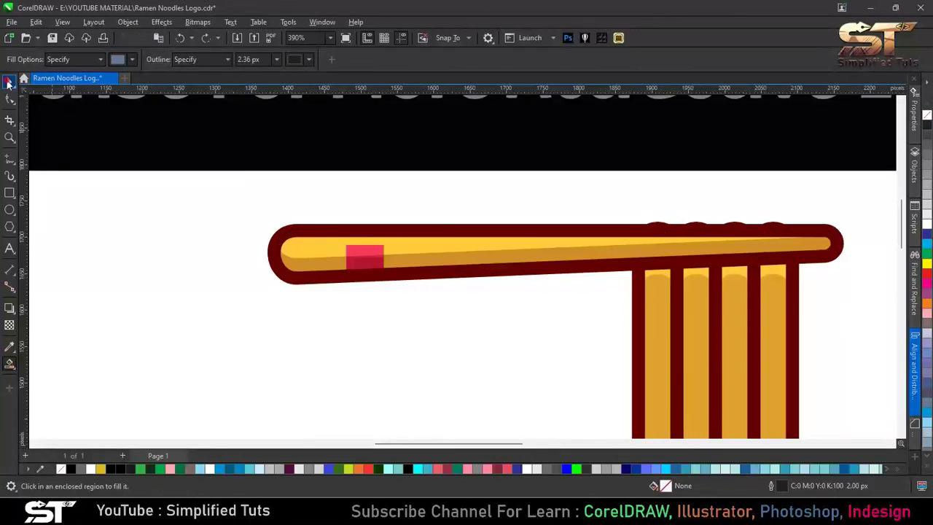
left_click(8, 82)
scroll(473, 258, "down", 3)
- Send the chopstick behind the noodle strands with Ctrl+PgDn
left_click(533, 248)
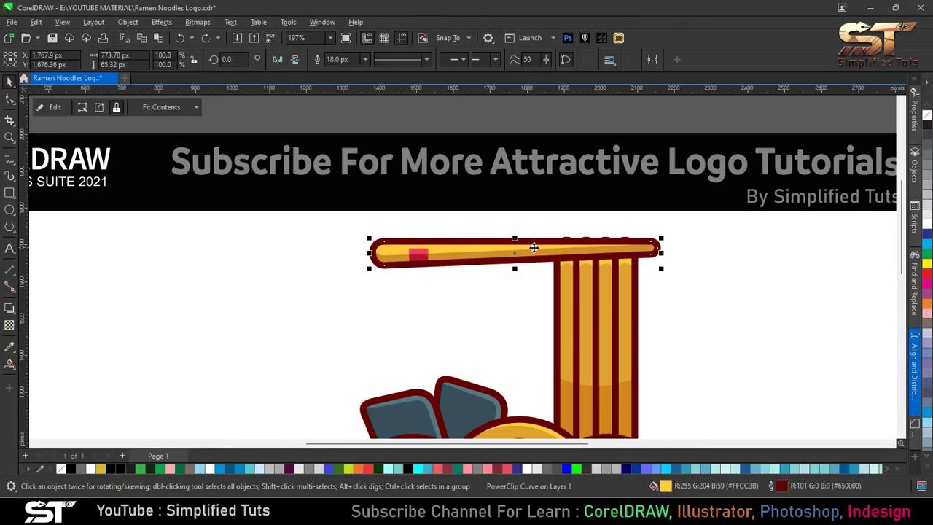
key("ctrl+Page_Down")
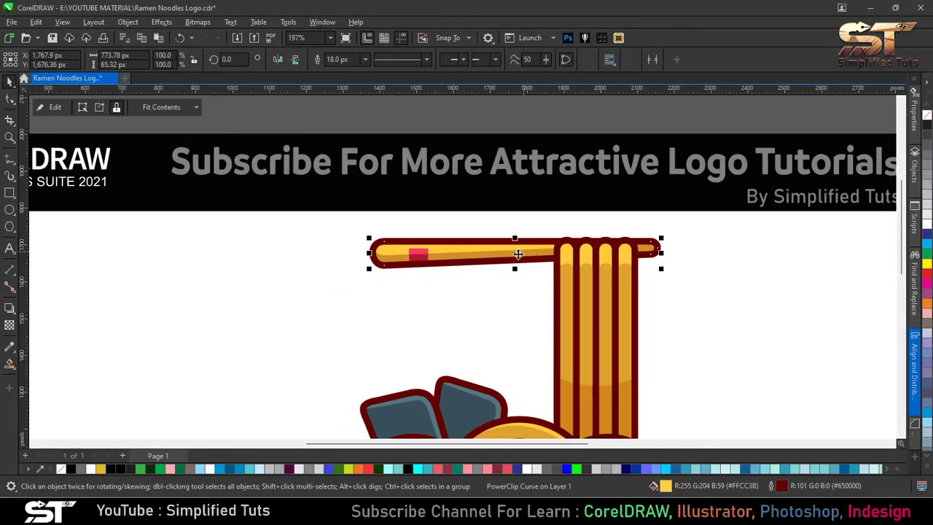
left_click(515, 253)
scroll(516, 253, "up", 3)
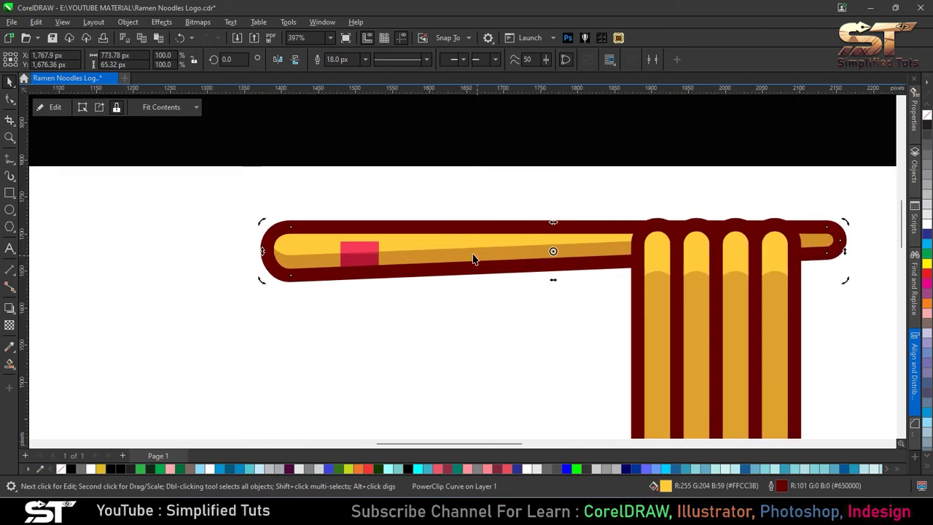
left_click(470, 253, "ctrl")
- Try grey fills up to 40% black on the chopstick, then fill it light peach
left_click(394, 230)
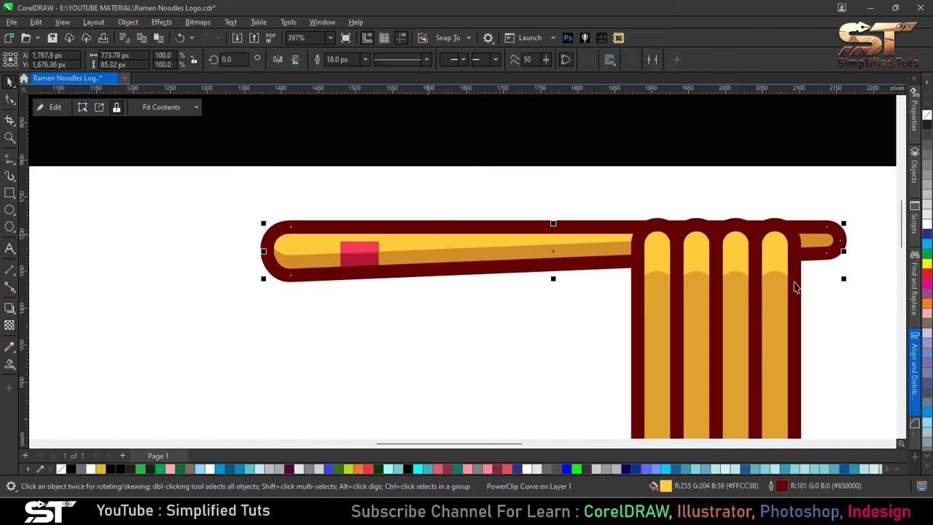
left_click(927, 208)
left_click(927, 203)
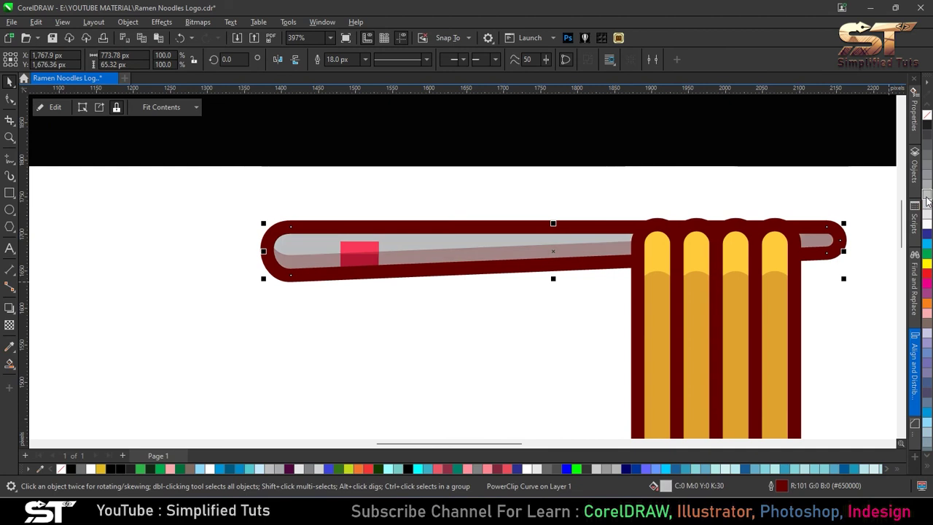
left_click(927, 210)
scroll(543, 235, "down", 4)
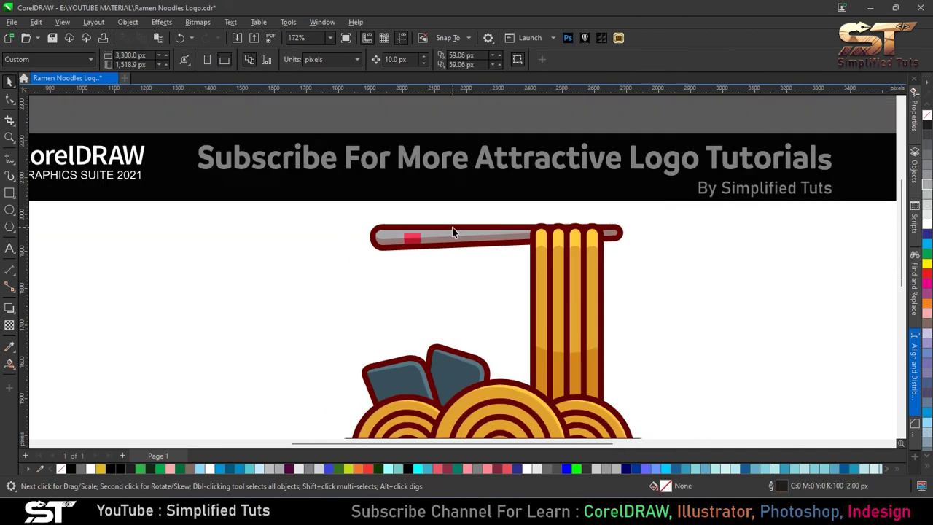
scroll(458, 219, "up", 2)
left_click(458, 220)
left_click(453, 223)
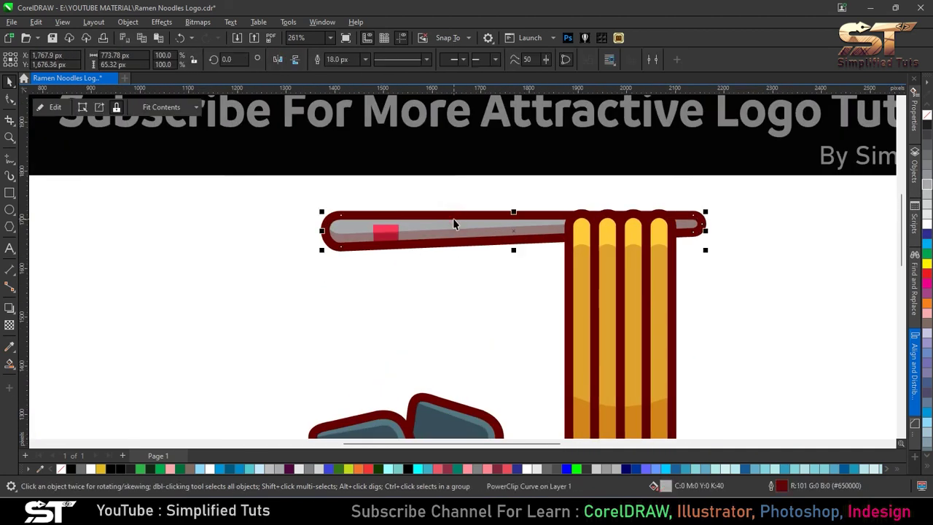
left_click(928, 467)
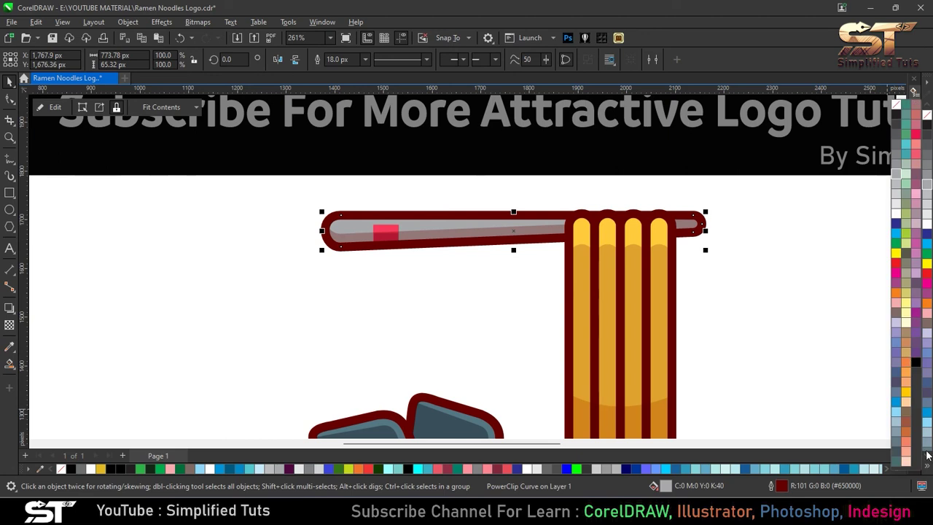
left_click(907, 406)
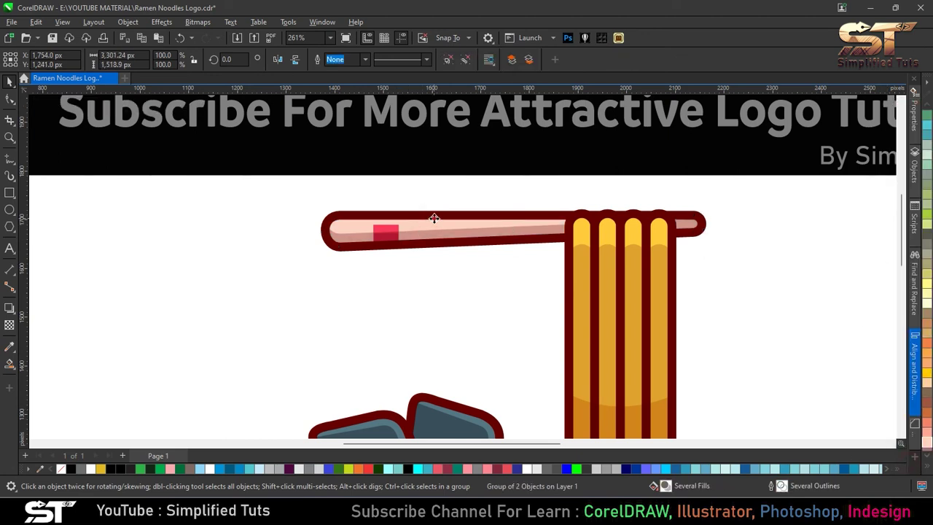
- Duplicate the chopstick below, tilted about 5.4°, and position it across the noodles
left_click_drag(515, 230, 518, 251)
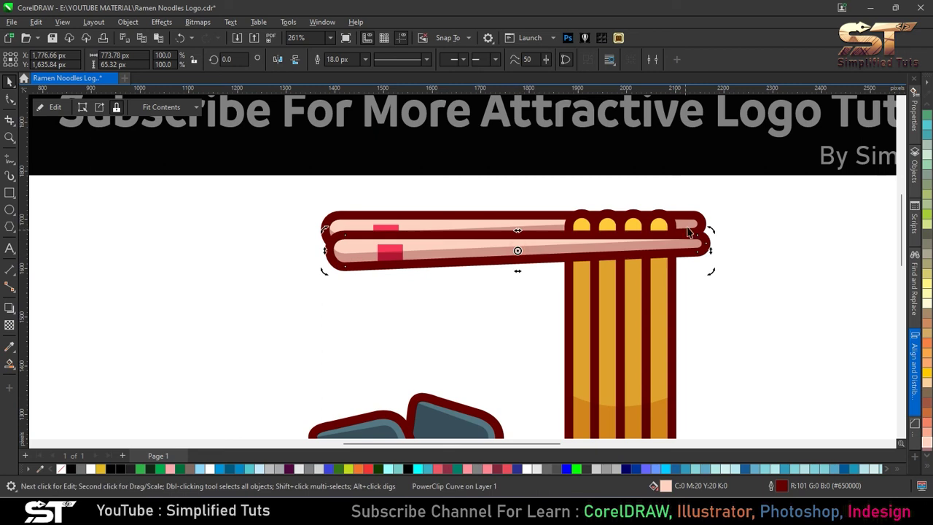
left_click_drag(705, 222, 702, 205)
left_click(540, 260)
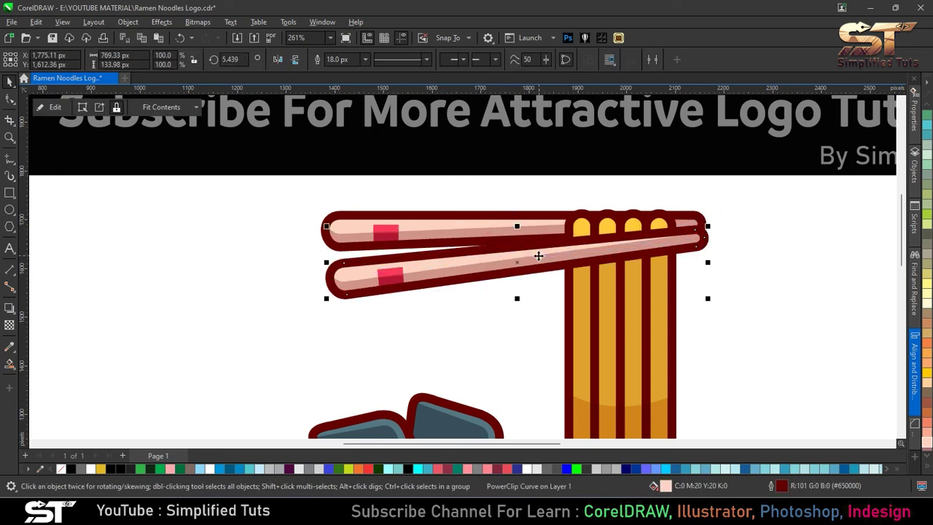
left_click_drag(540, 267, 537, 259)
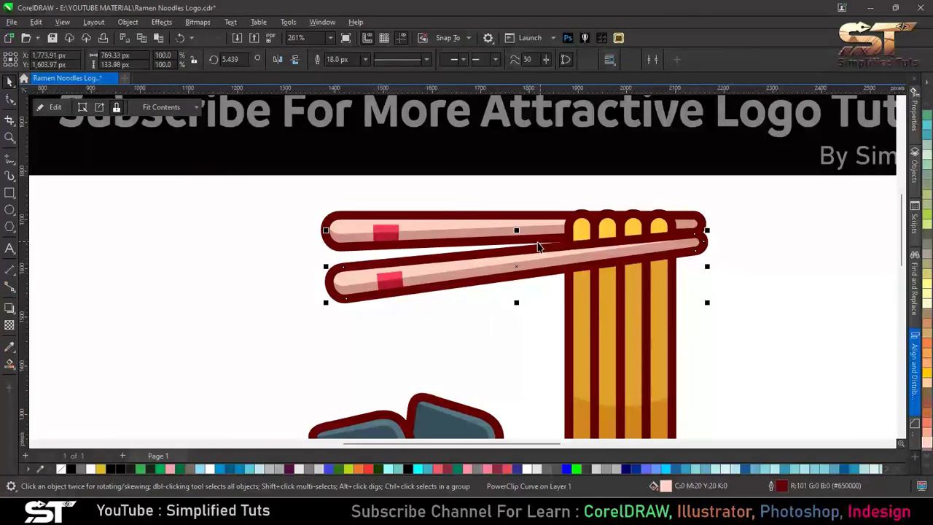
- Fit the whole page in view, then zoom in on the logo artwork
key("Escape")
key("shift+F4")
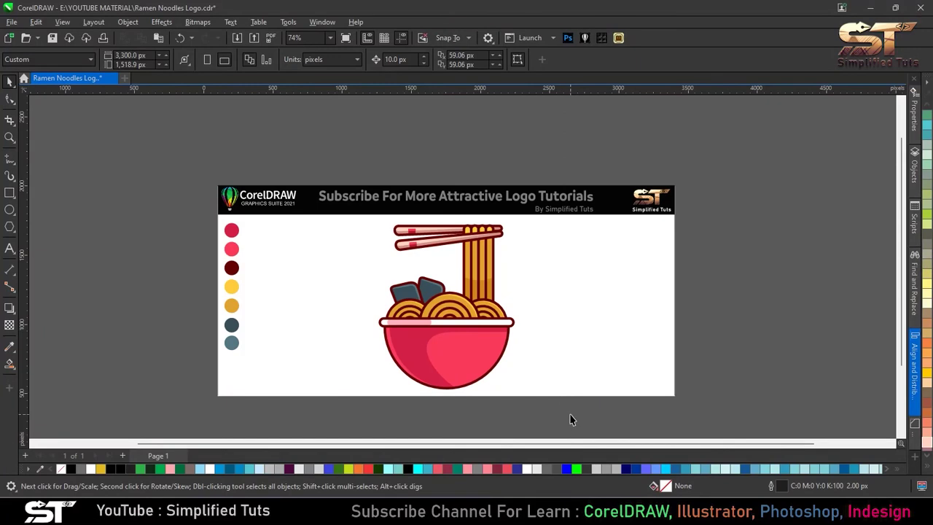
key("ctrl+a")
key("shift+F2")
- Draw a small circle above the bowl and fill it with the dark-red swatch colour
key("Escape")
key("F7")
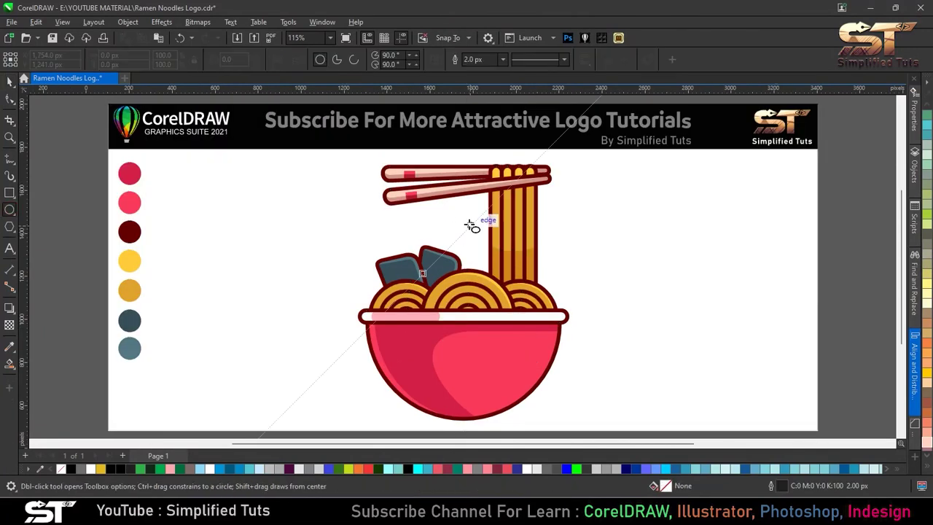
left_click_drag(451, 214, 458, 220)
key("space")
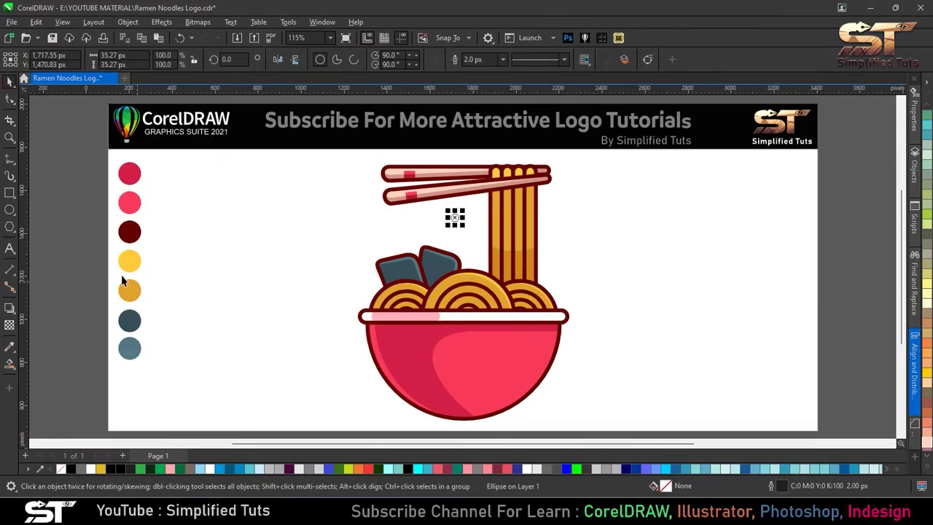
left_click(9, 347)
left_click(129, 231)
left_click(455, 217)
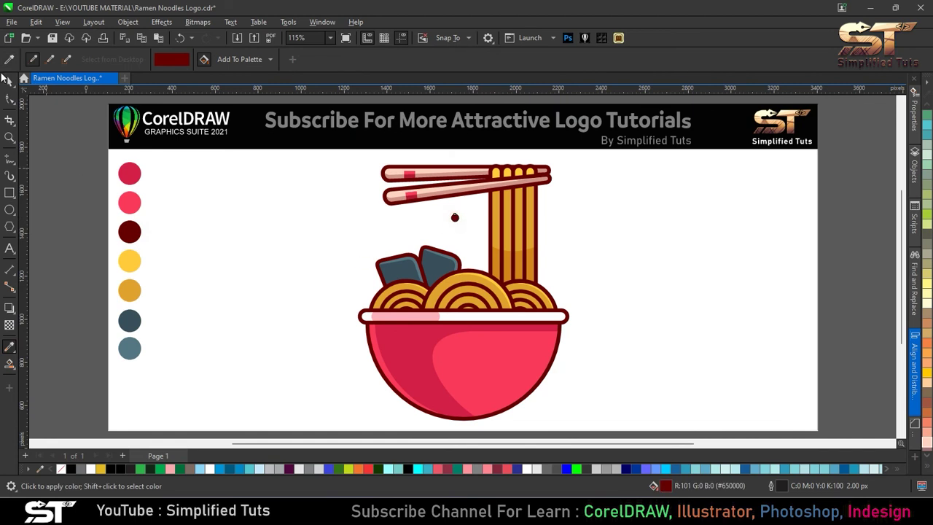
key("space")
- Place a second dark-red dot to the right of the noodles
key("Escape")
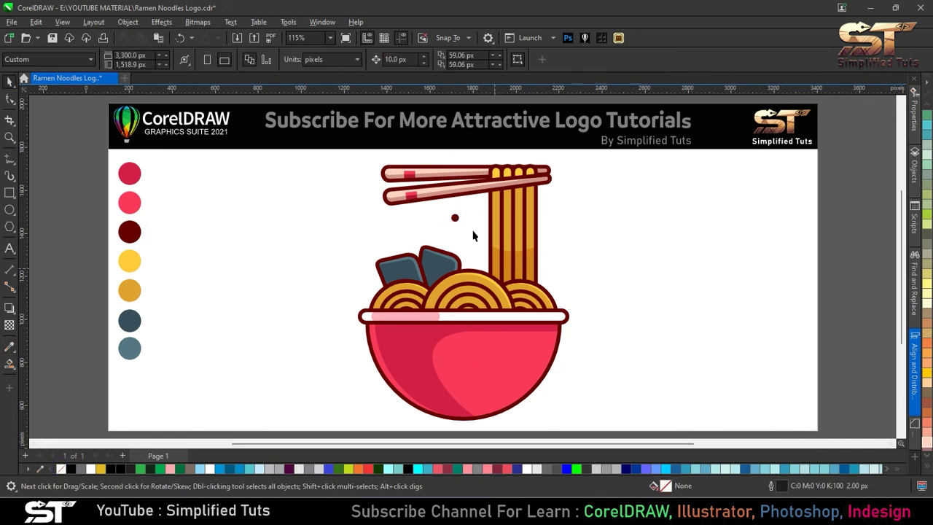
key("Tab")
left_click_drag(552, 278, 553, 279)
scroll(552, 278, "up", 5)
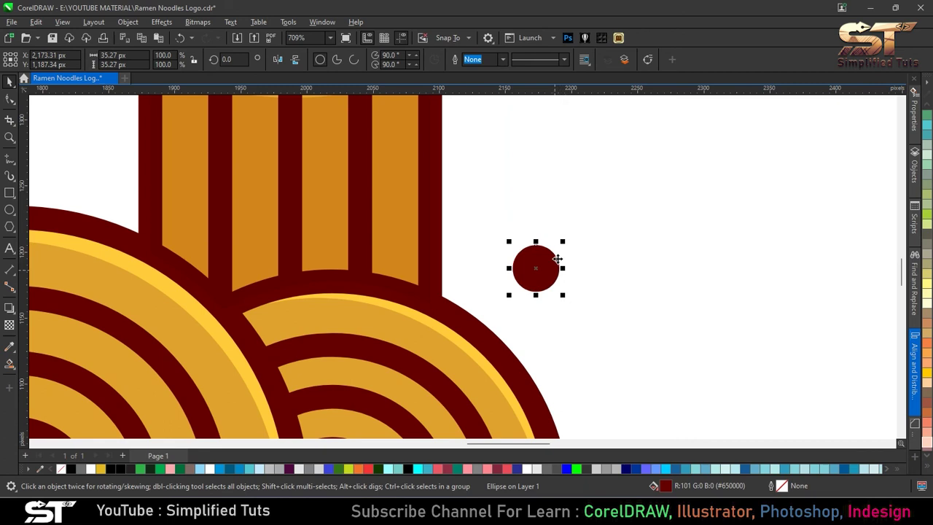
left_click(599, 263)
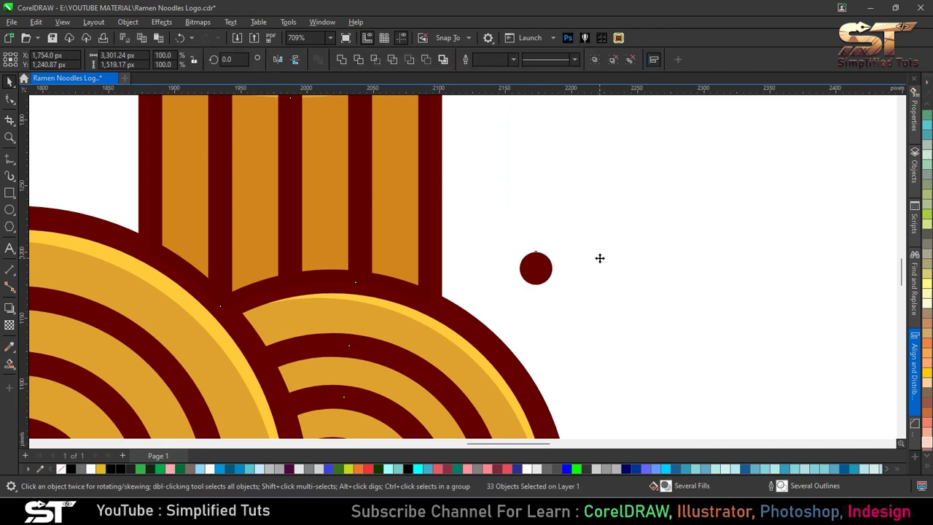
scroll(583, 266, "down", 5)
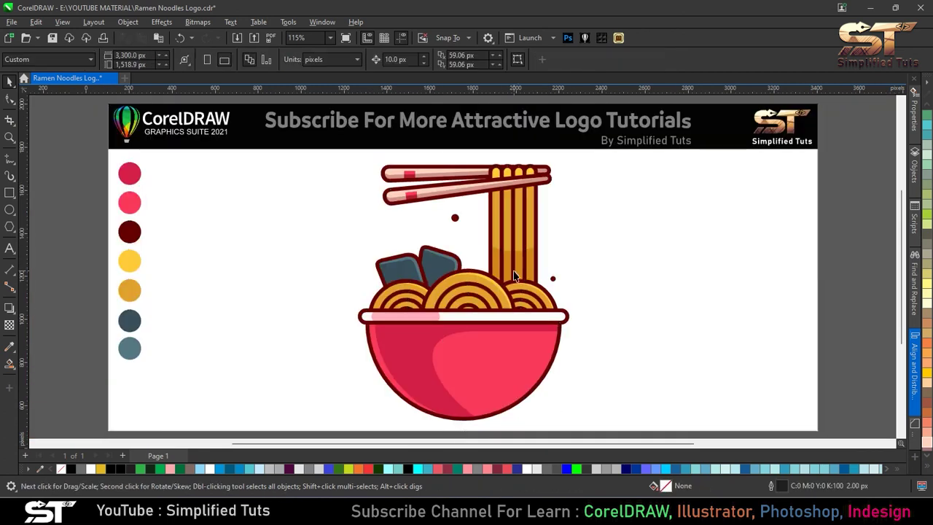
- Build a sparkle cross from a thin vertical oval and a horizontal copy, grouped
left_click(9, 209)
left_click_drag(375, 220, 380, 233)
key("space")
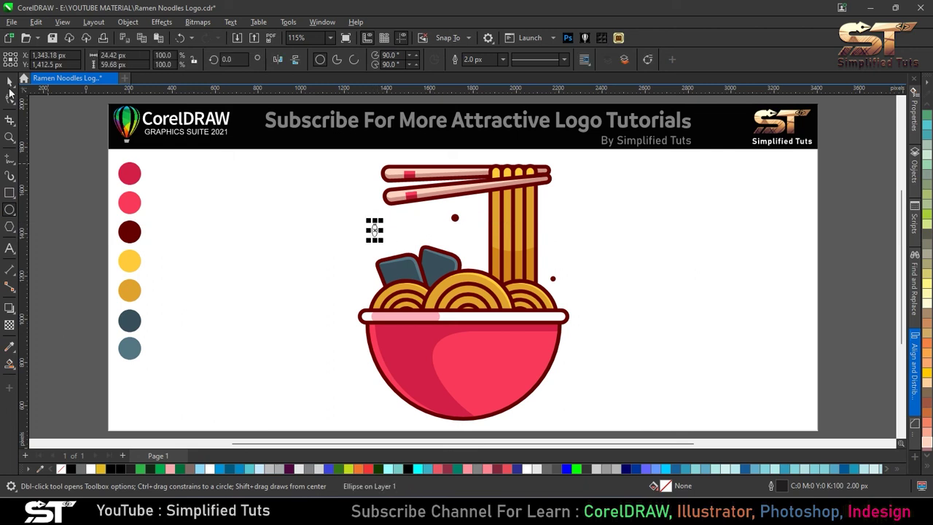
scroll(379, 227, "up", 4)
scroll(380, 226, "up", 3)
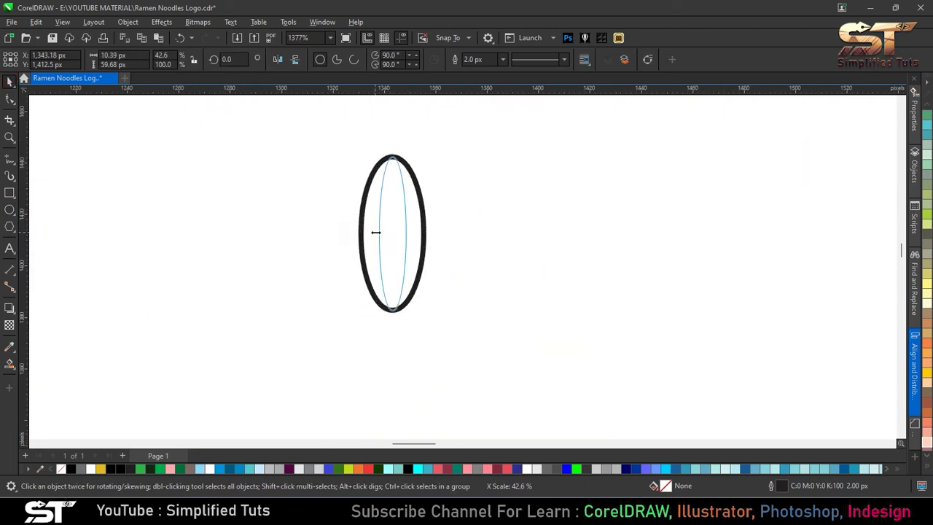
left_click_drag(357, 233, 379, 233)
left_click(383, 201)
mouse_move(412, 151)
left_mouse_down()
mouse_move(341, 196)
mouse_move(342, 222)
left_mouse_up()
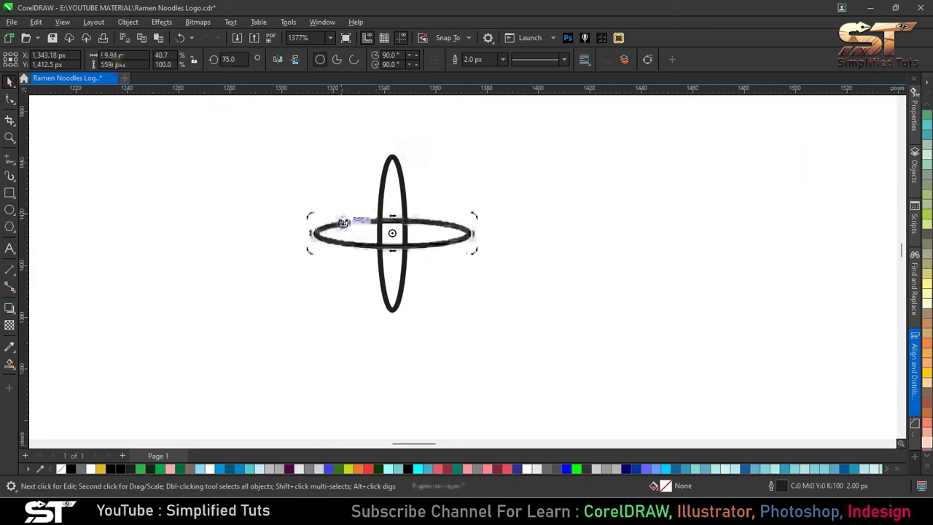
left_click(397, 179, "shift")
left_click(594, 59)
- Fill both ovals of the sparkle cross dark red and remove its black outline
scroll(523, 252, "down", 1)
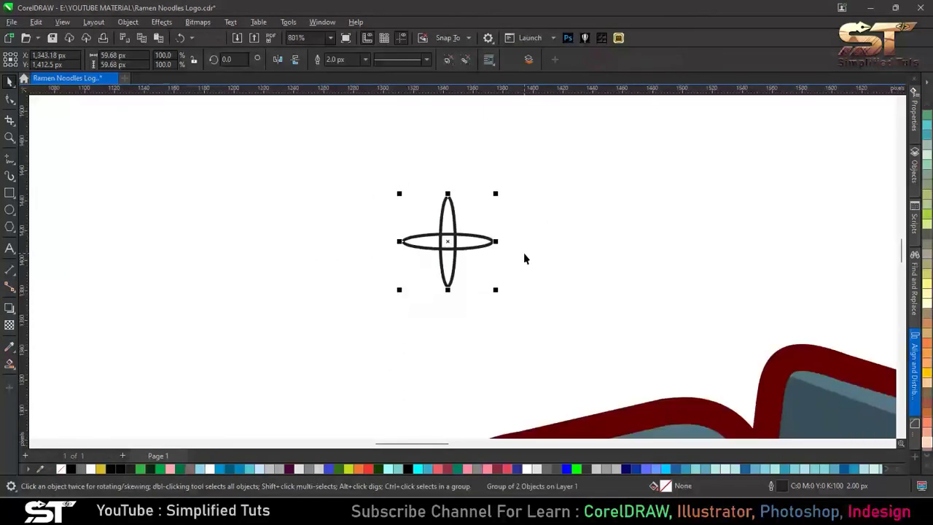
scroll(524, 252, "down", 2)
scroll(510, 244, "down", 1)
left_click(10, 346)
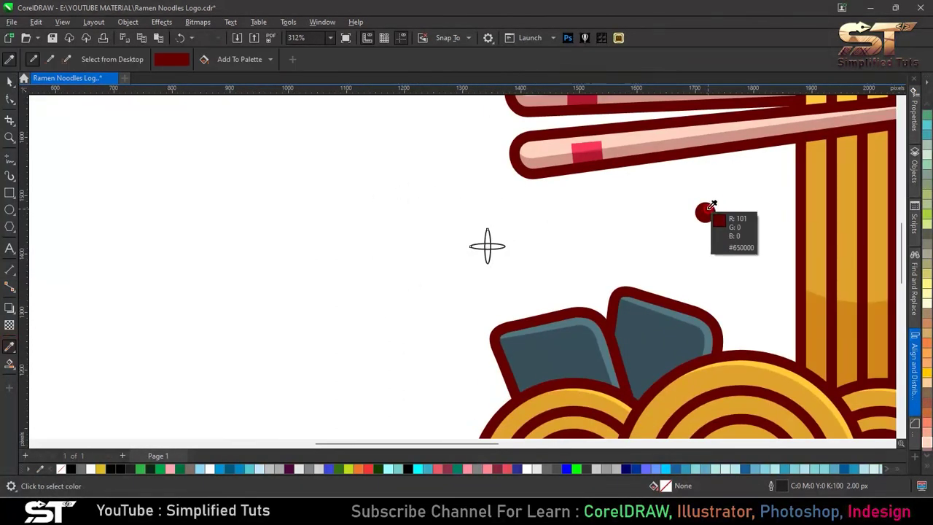
left_click(705, 212)
scroll(483, 240, "up", 5)
left_click(474, 239)
left_click(462, 191)
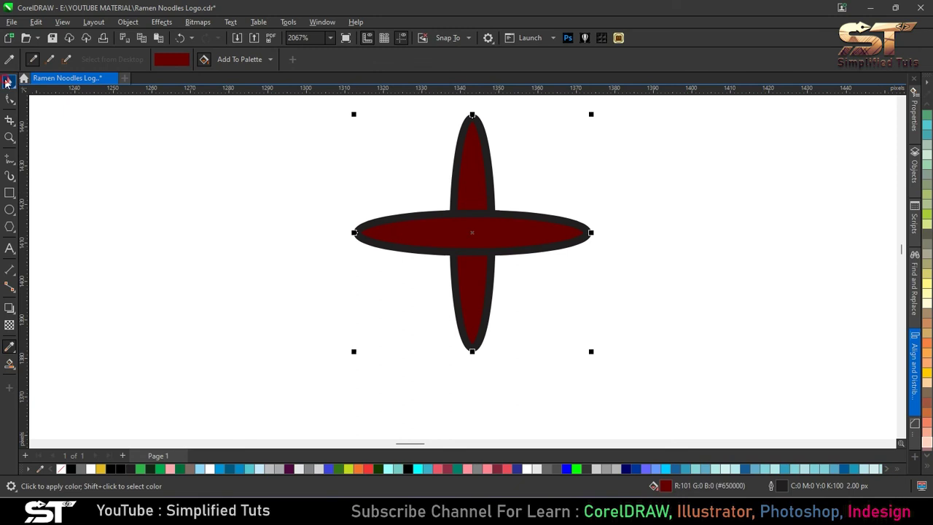
left_click(9, 80)
right_click(60, 469)
left_click(479, 357)
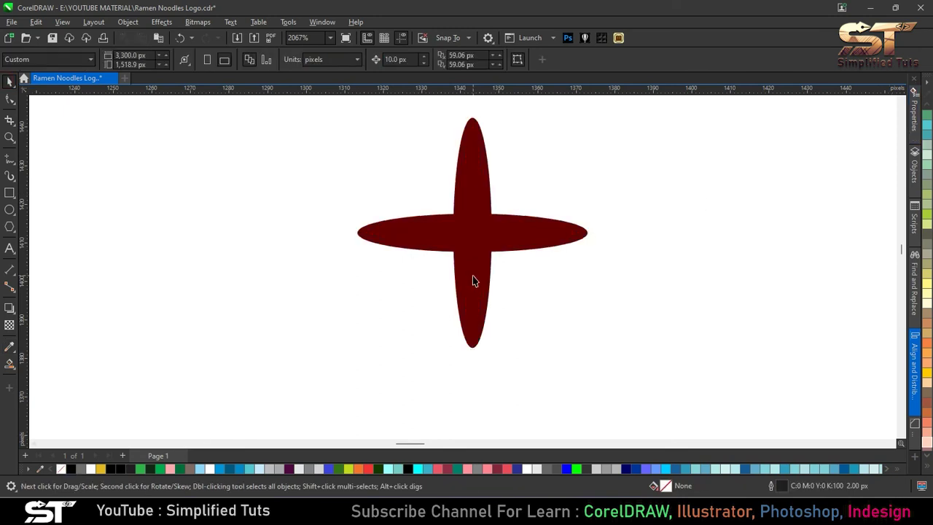
- Move the sparkle cross to the right of the noodles and shrink it
key("F4")
left_click(374, 231)
left_click_drag(374, 230, 546, 223)
scroll(552, 214, "up", 5)
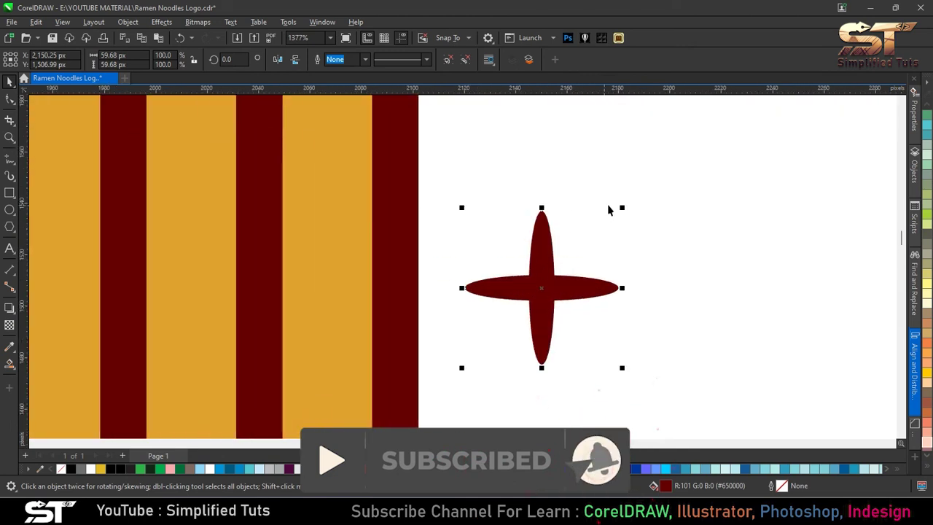
left_click_drag(622, 207, 591, 237)
left_click(597, 217)
- Reposition the left sparkle beside the noodles and zoom to the whole page
scroll(594, 215, "down", 4)
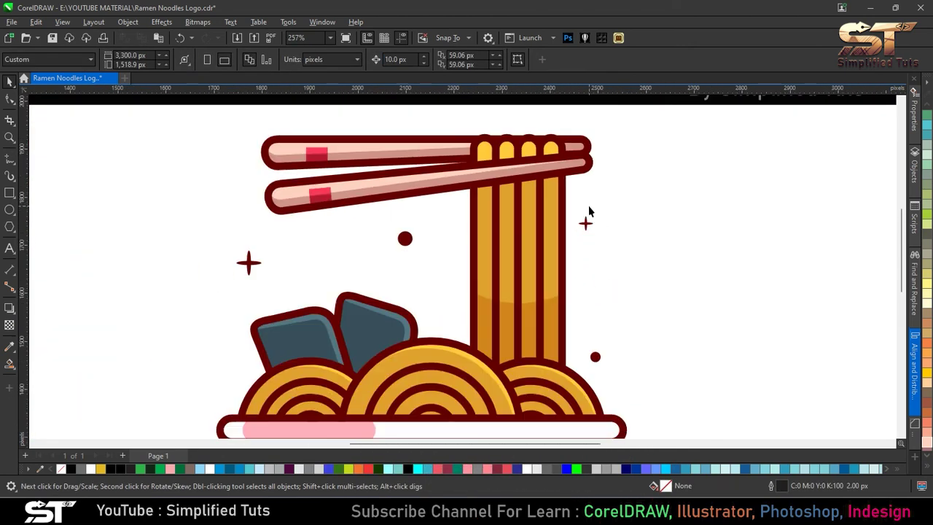
scroll(396, 183, "down", 3)
scroll(396, 183, "down", 1)
scroll(273, 202, "up", 4)
left_click_drag(273, 202, 263, 346)
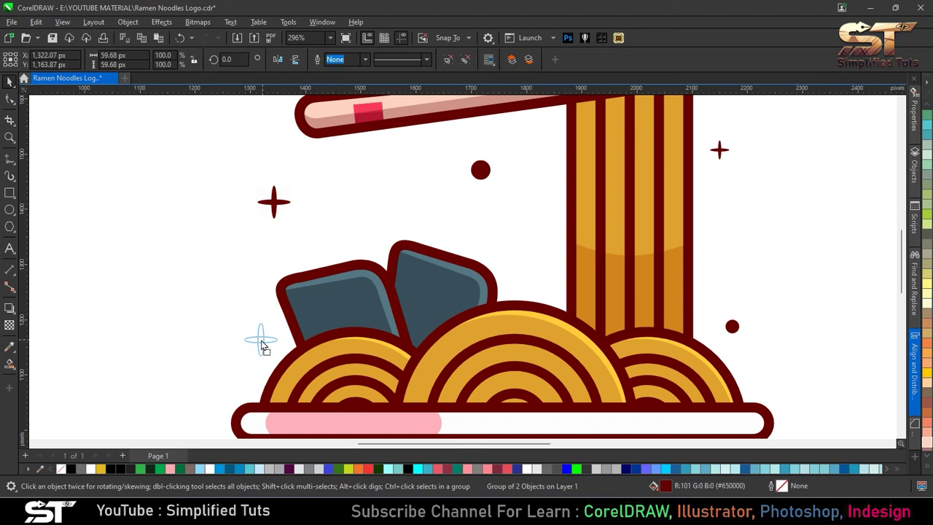
scroll(264, 348, "up", 3)
left_click(285, 308)
left_click(306, 346)
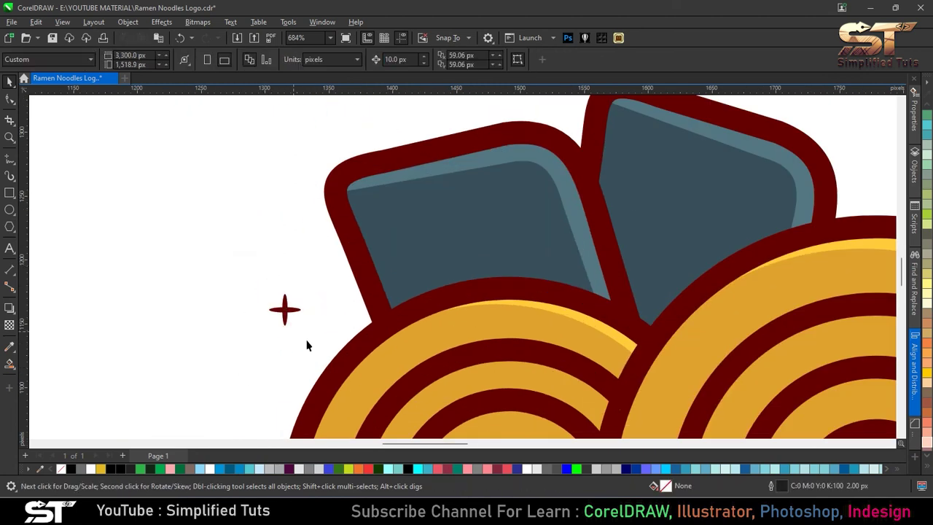
key("F4")
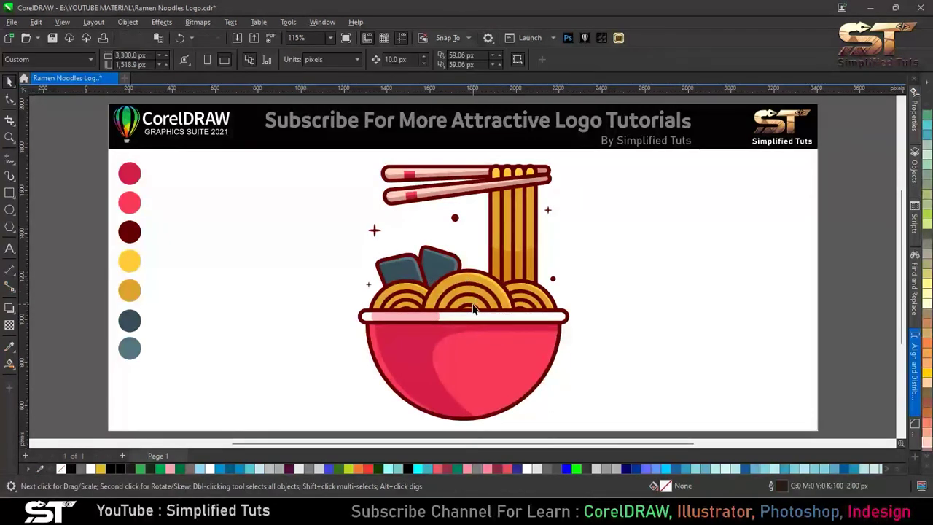
left_click(472, 288)
- Copy a circle, fill it orange without outline, and place it over the middle noodle coil
mouse_move(537, 288)
left_mouse_down()
mouse_move(623, 266)
mouse_move(618, 252)
left_mouse_up()
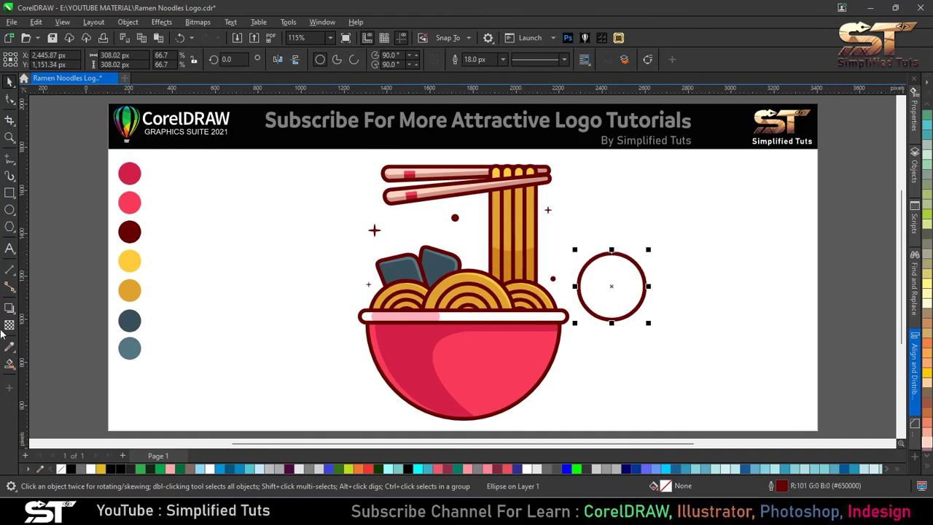
left_click(10, 347)
left_click(130, 290)
left_click(604, 290)
key("space")
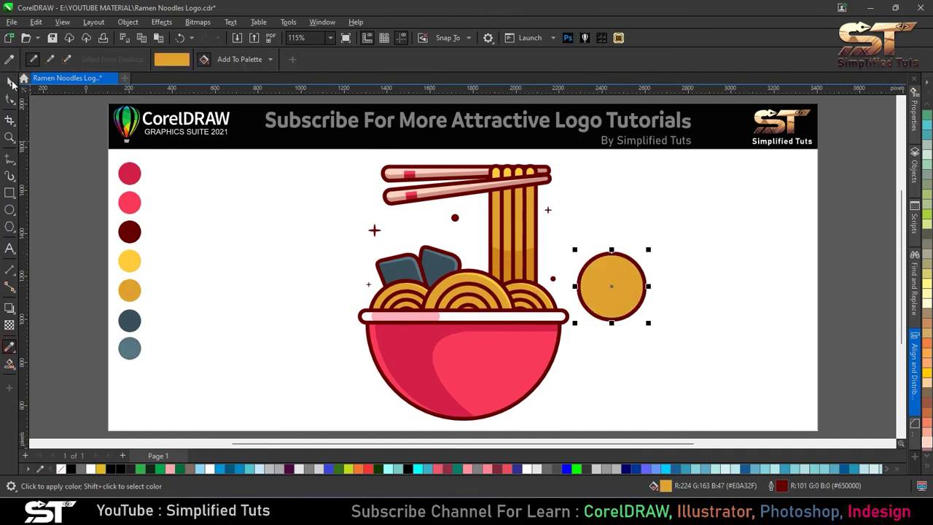
right_click(60, 469)
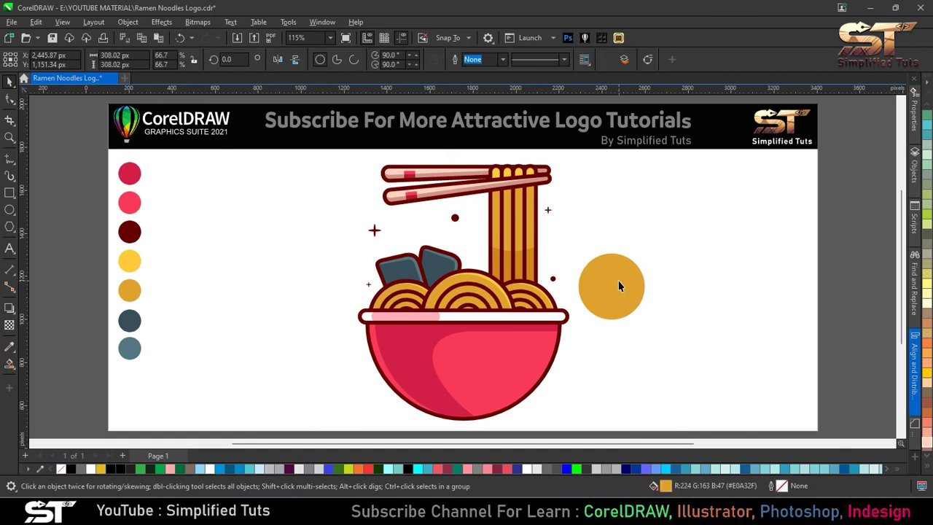
left_click_drag(618, 284, 477, 276)
- Give the circle a thin black outline and Smart Fill the two gaps against the coil
right_click(926, 126)
scroll(455, 298, "up", 2)
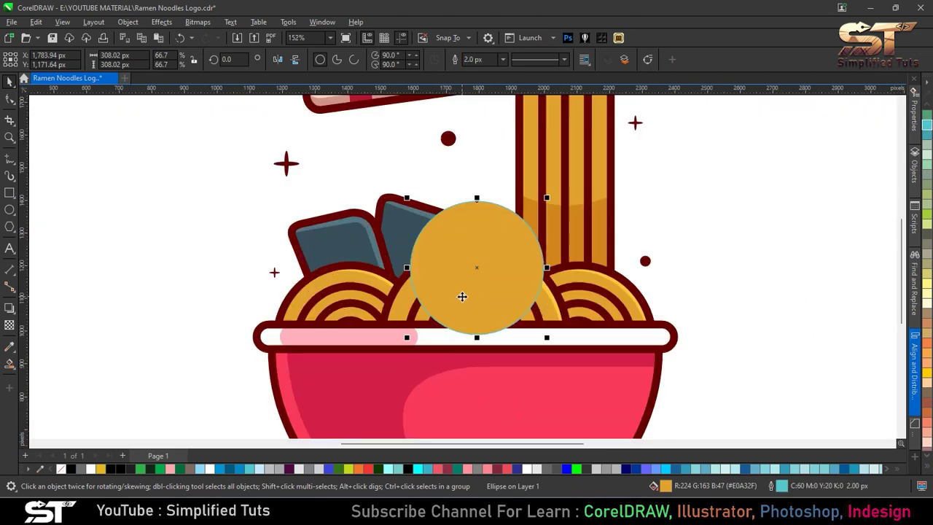
scroll(455, 297, "up", 2)
right_click(110, 472)
key("Escape")
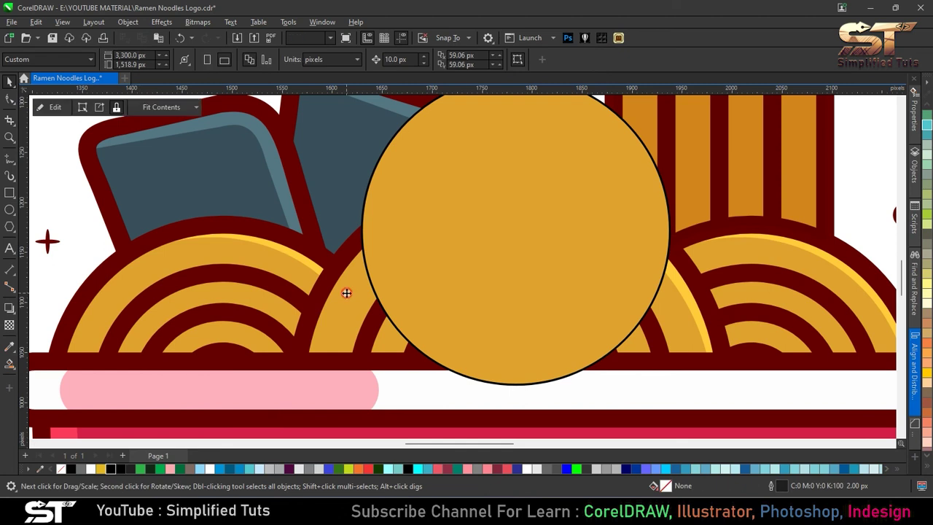
left_click(460, 298)
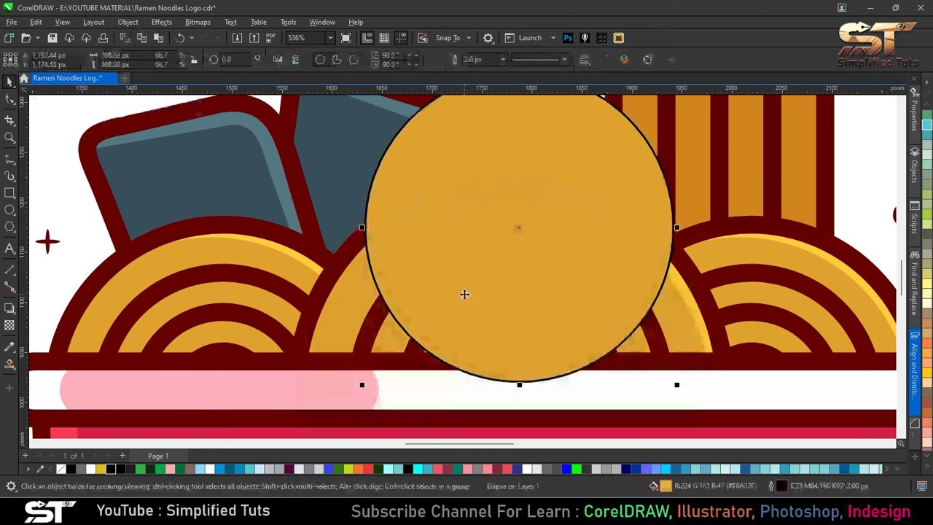
left_click(10, 362)
left_click(406, 309)
left_click(393, 336)
left_click(10, 80)
- Move the helper circle aside and remove outlines from the new fill shapes
left_click(537, 242)
scroll(539, 242, "down", 1)
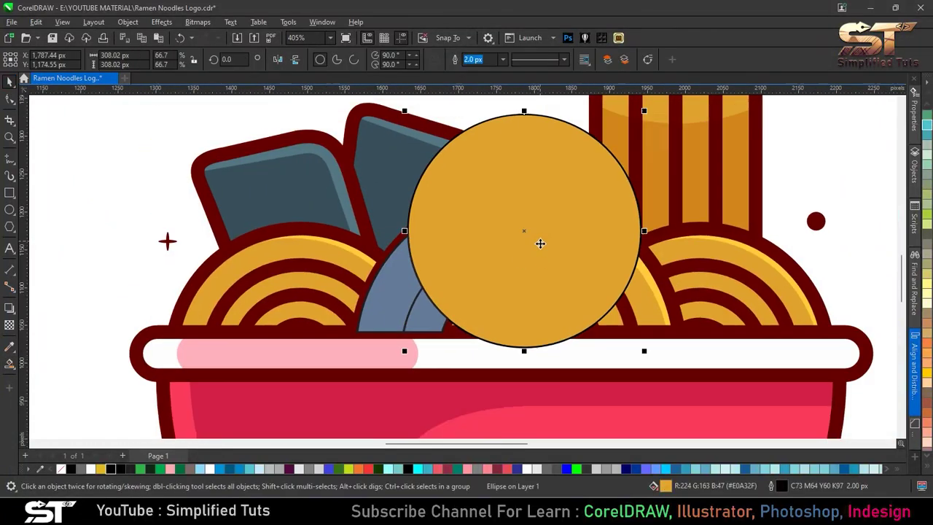
mouse_move(521, 274)
left_mouse_down()
mouse_move(209, 191)
mouse_move(178, 204)
left_mouse_up()
left_click(406, 292)
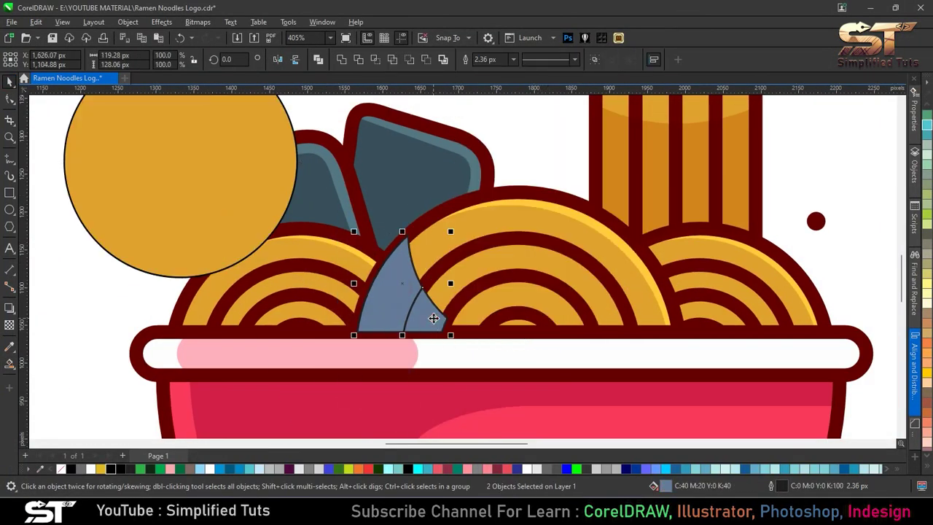
right_click(62, 469)
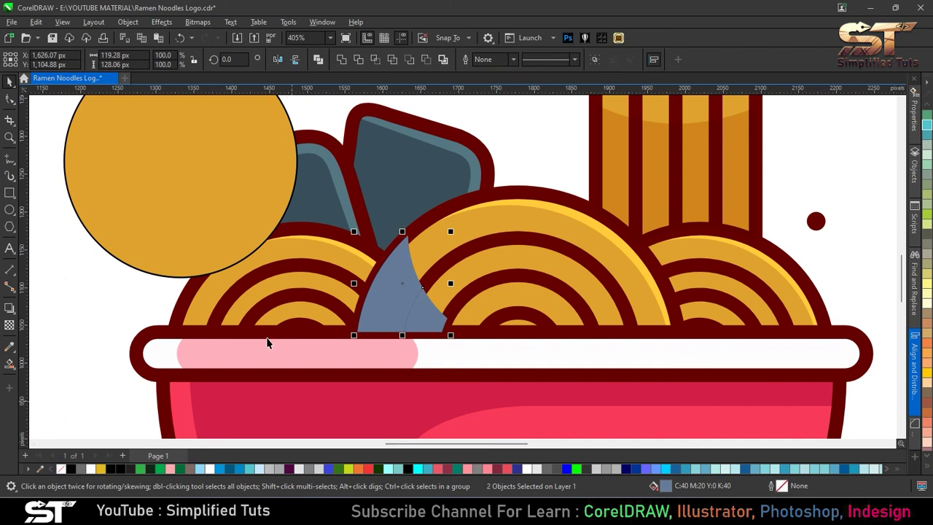
- Fill the middle coil's shade shapes with noodle orange and set Multiply blend
left_click(7, 348)
left_click(478, 243)
left_click(387, 272)
left_click(426, 310)
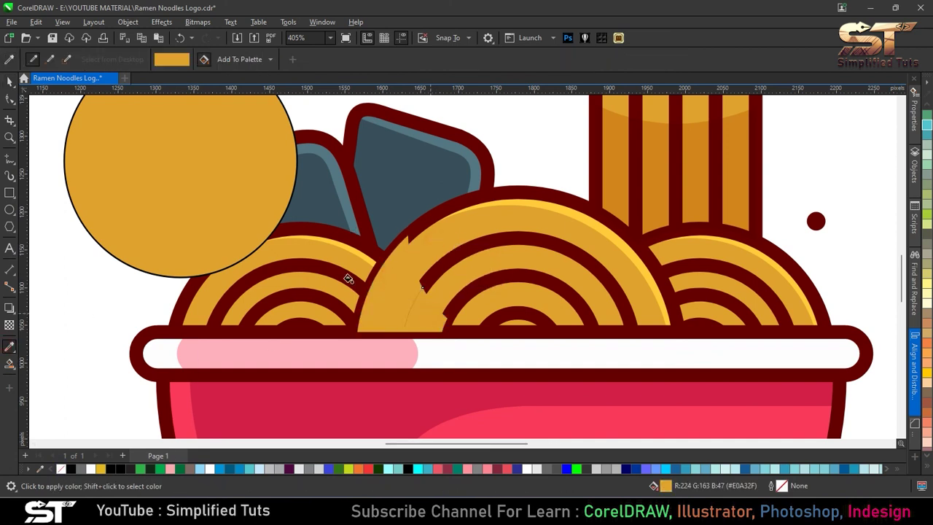
left_click(9, 325)
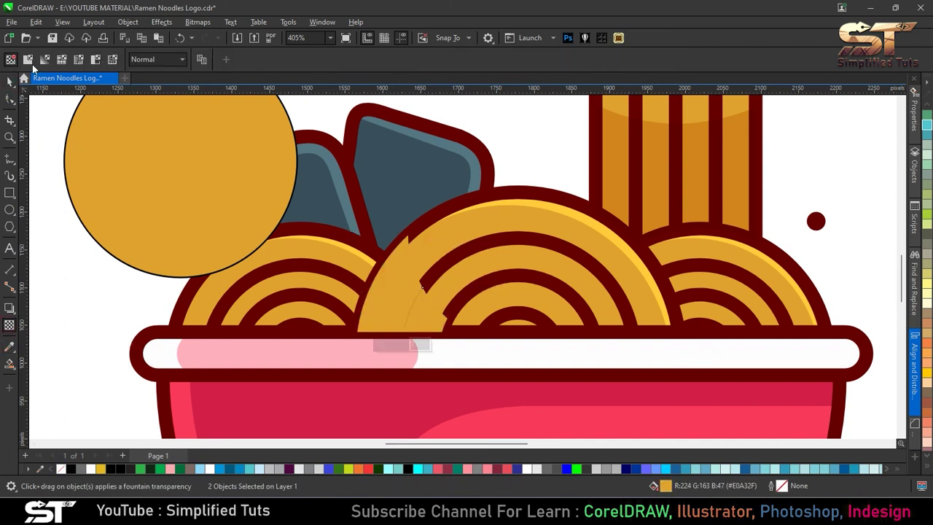
left_click(165, 64)
left_click(156, 122)
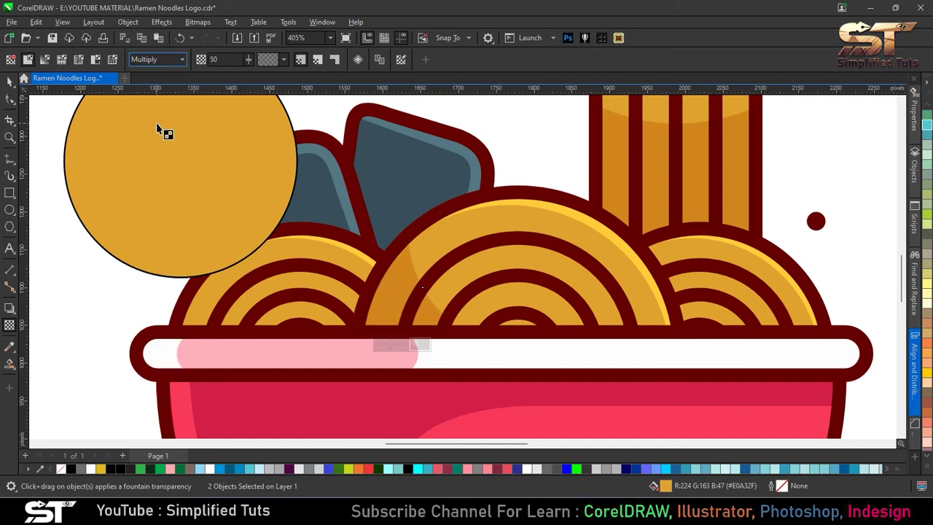
left_click(10, 81)
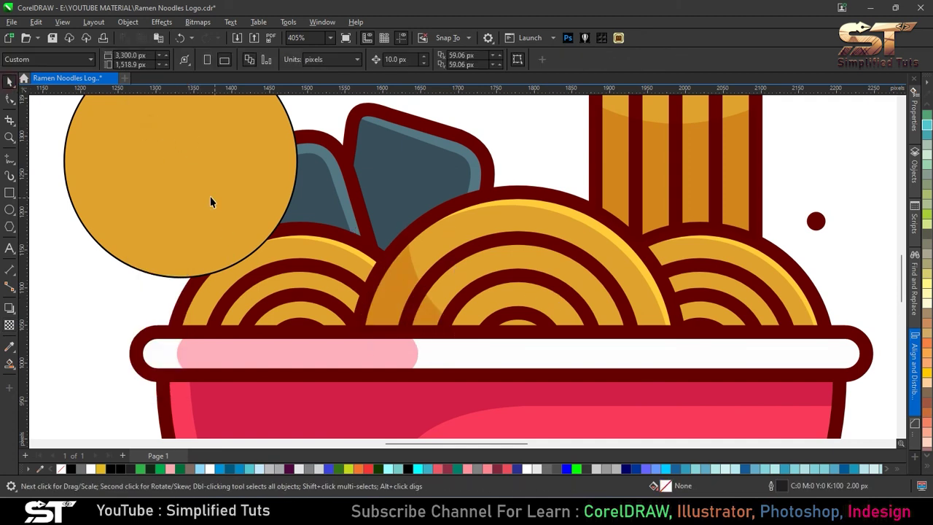
- Smart Fill the gaps between the circle and the left coil, then delete the circle
left_click_drag(210, 196, 321, 242)
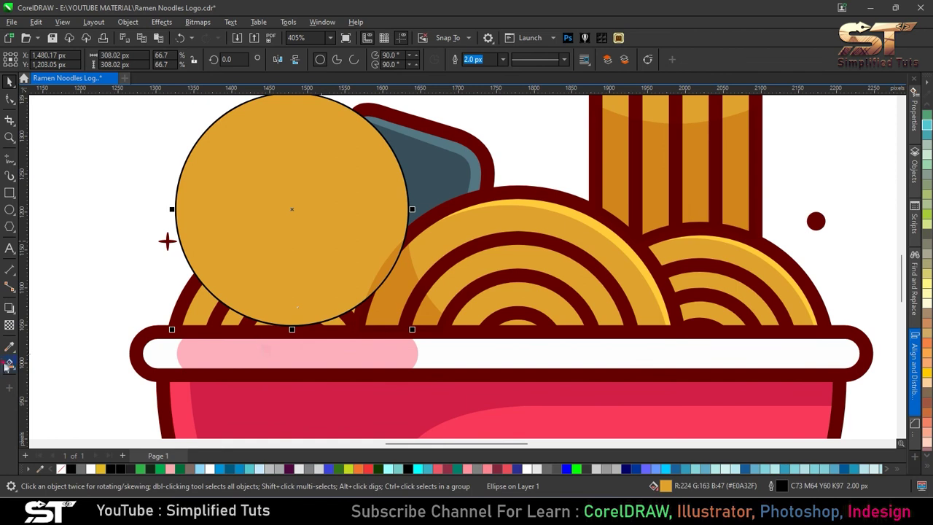
left_click(9, 363)
left_click(211, 310)
left_click(9, 81)
left_click(351, 212)
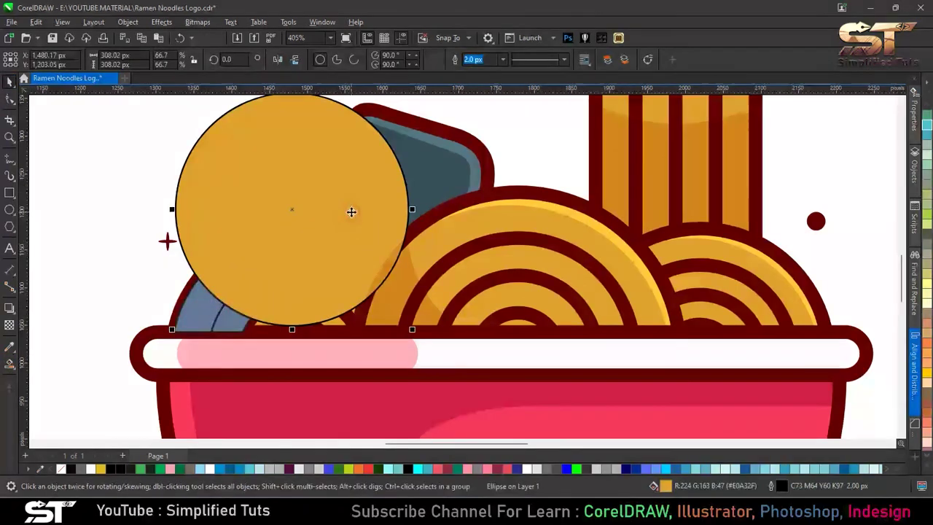
key("Delete")
- Fill both new wedges on the left coil with the noodle orange
left_click(201, 303)
left_click(238, 316, "shift")
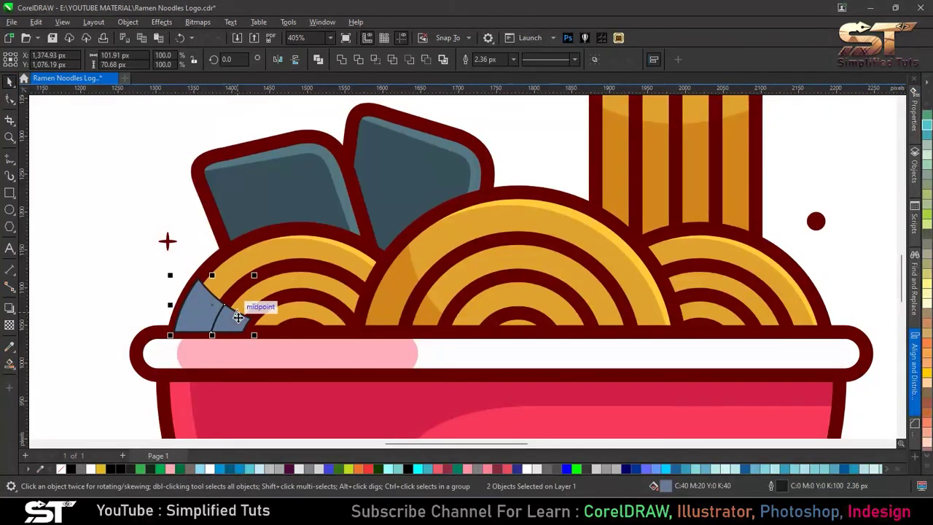
left_click(10, 347)
left_click(438, 295)
left_click(191, 315)
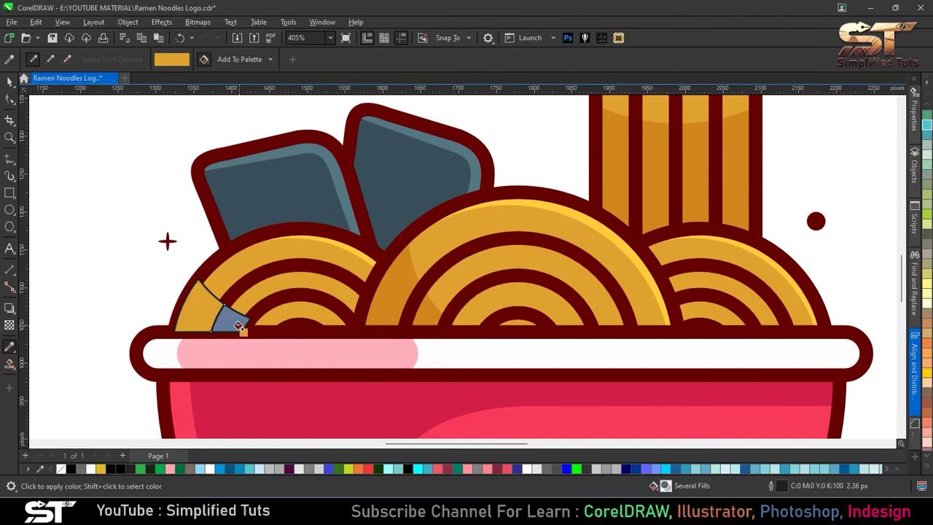
left_click(232, 320)
left_click(8, 81)
- Remove the wedges' outline and give them uniform Multiply transparency
right_click(61, 470)
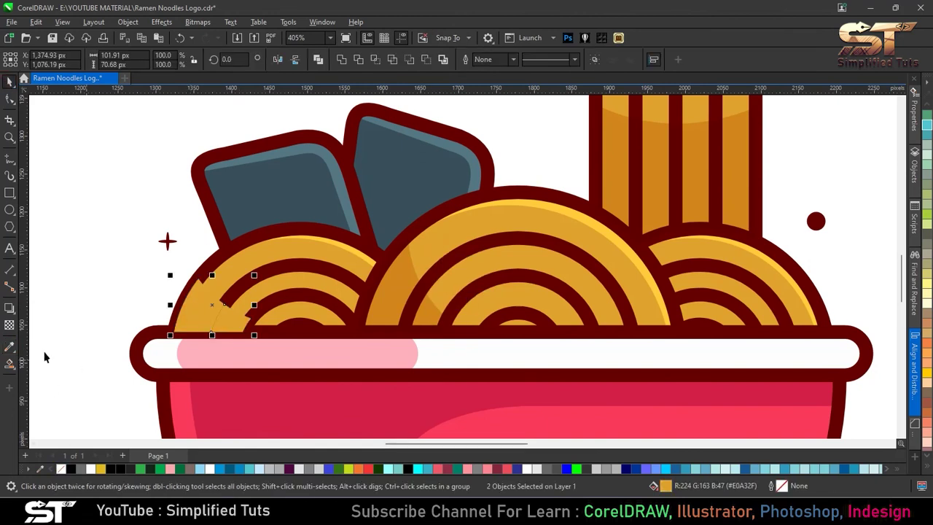
left_click(9, 325)
left_click(28, 59)
left_click(150, 60)
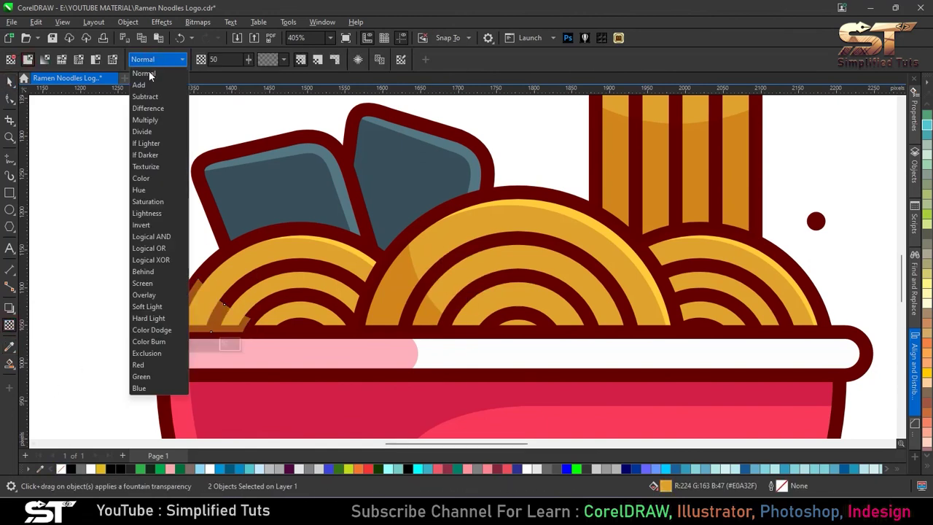
left_click(151, 121)
left_click(8, 81)
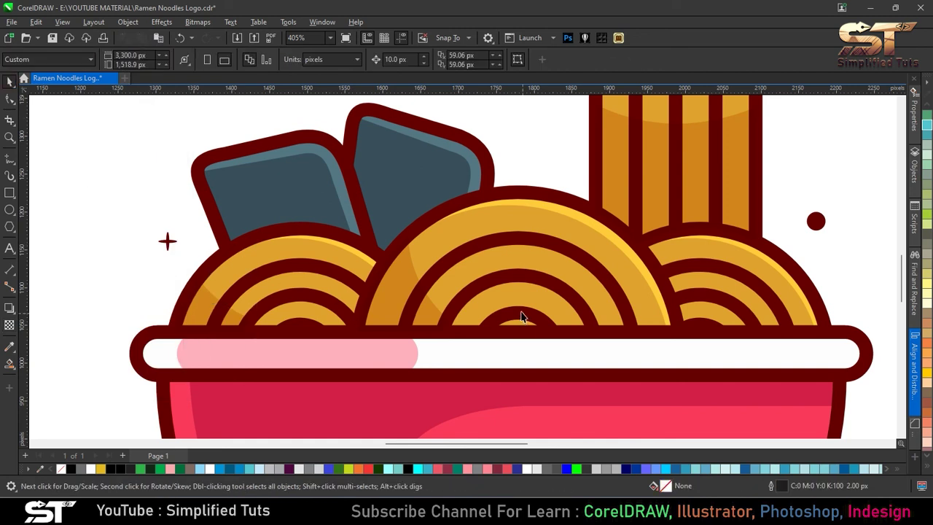
key("F4")
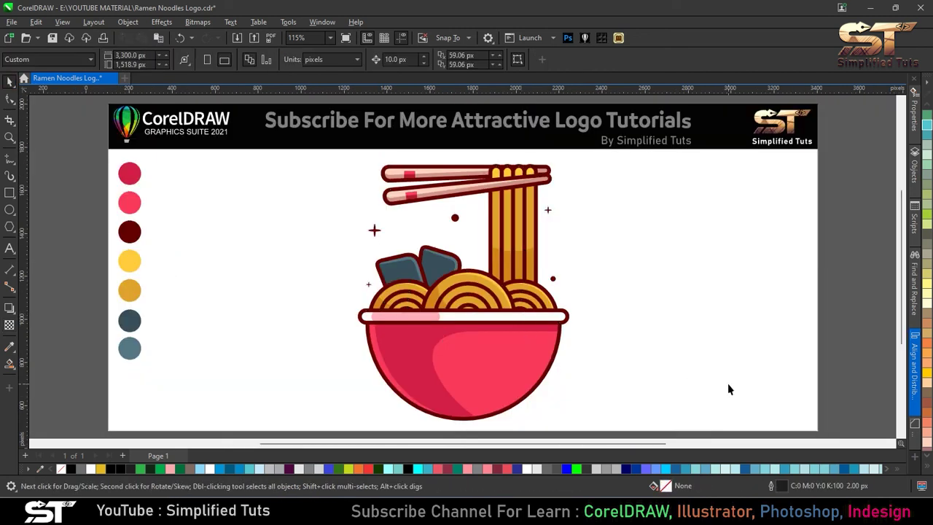